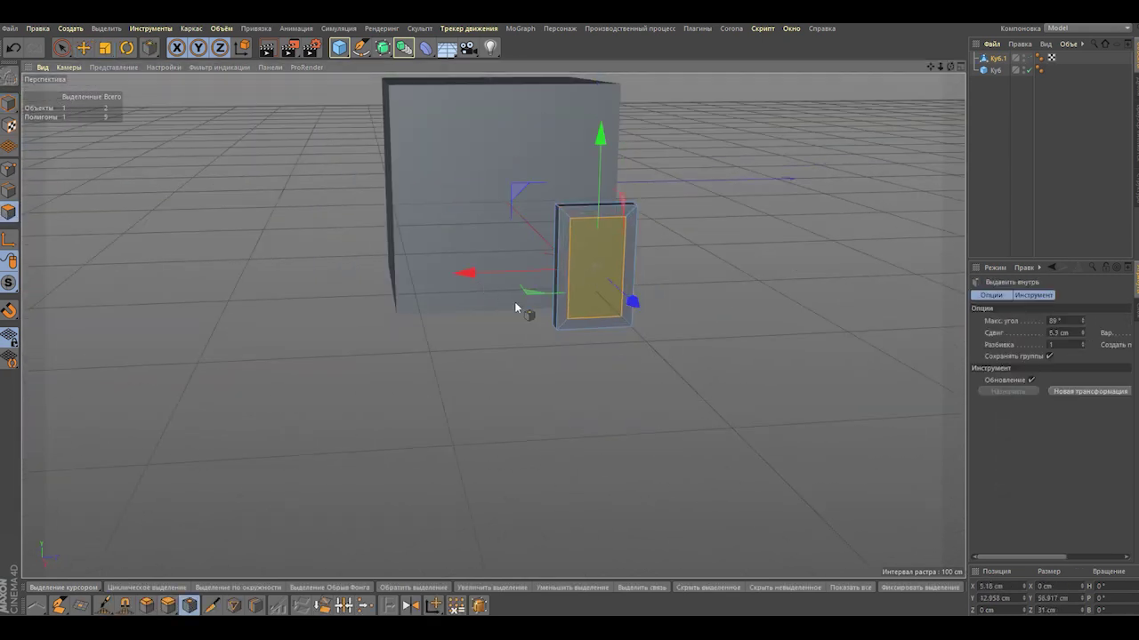
# - Inset the front face into a border frame and position it in front of the big cube
pyautogui.moveTo(623, 289); pyautogui.dragTo(691, 337)
pyautogui.click(127, 112)
pyautogui.click(84, 49)
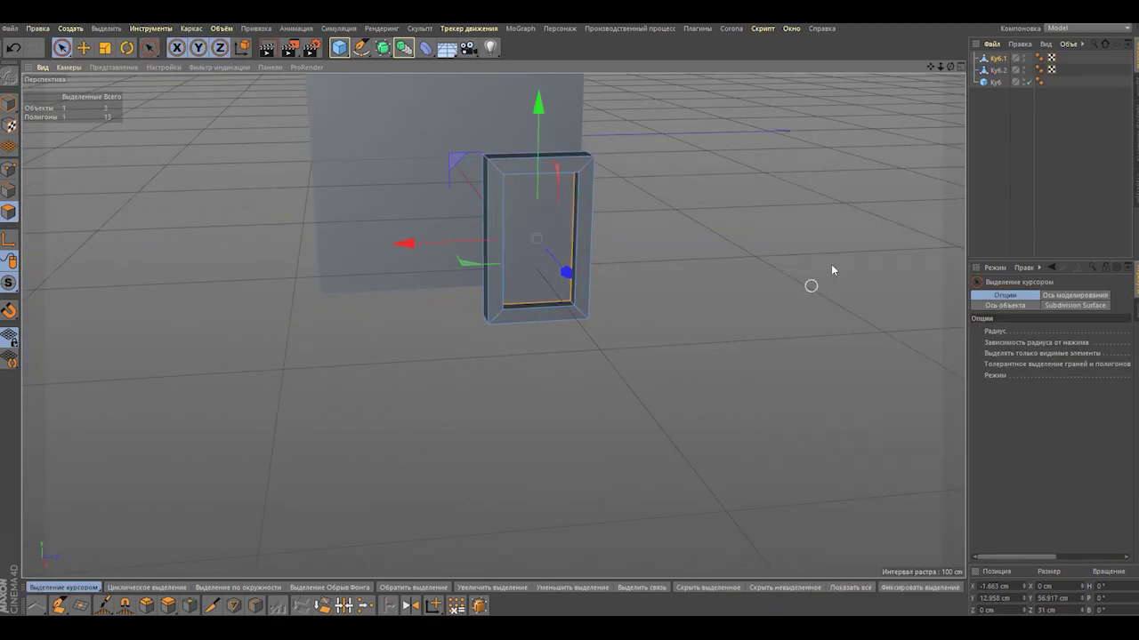
pyautogui.click(997, 71)
pyautogui.press('t')
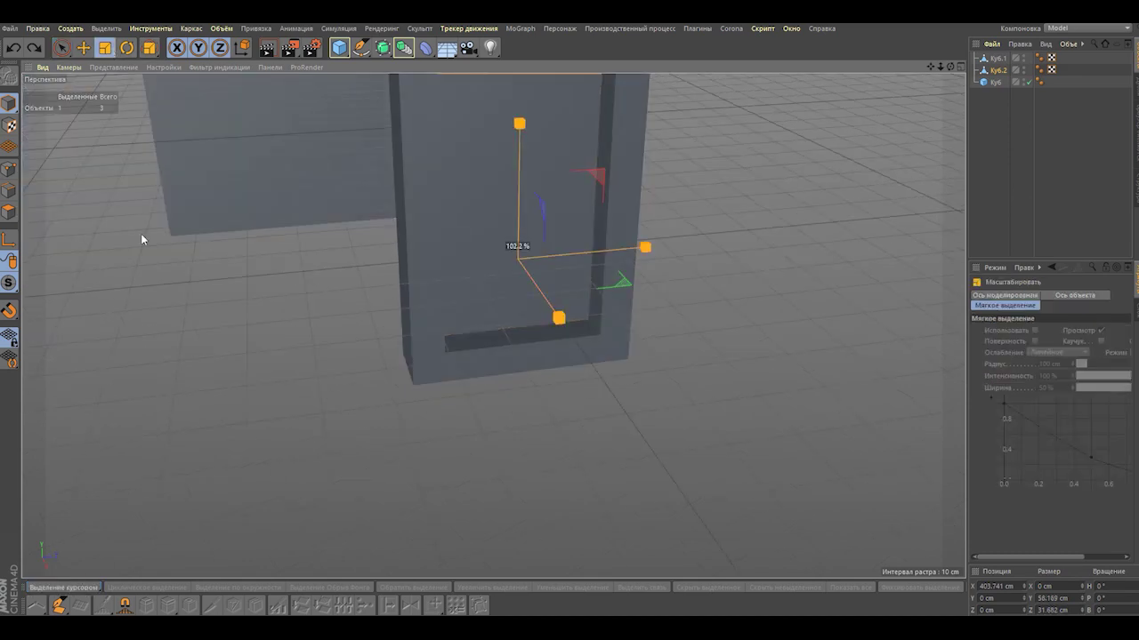
pyautogui.press('e')
pyautogui.keyDown('alt'); pyautogui.moveTo(415, 170); pyautogui.dragTo(590, 198); pyautogui.keyUp('alt')
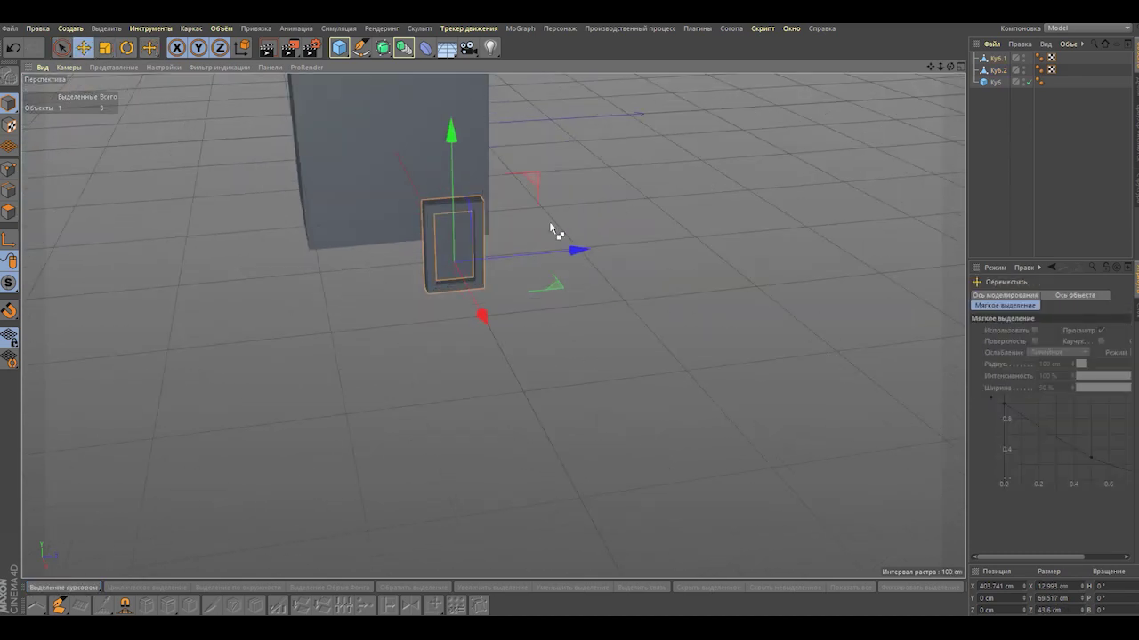
pyautogui.keyDown('alt'); pyautogui.moveTo(463, 249); pyautogui.dragTo(534, 267); pyautogui.keyUp('alt')
# - Duplicate the window frame and move the copy into place beside it
pyautogui.click(62, 47)
pyautogui.click(116, 64)
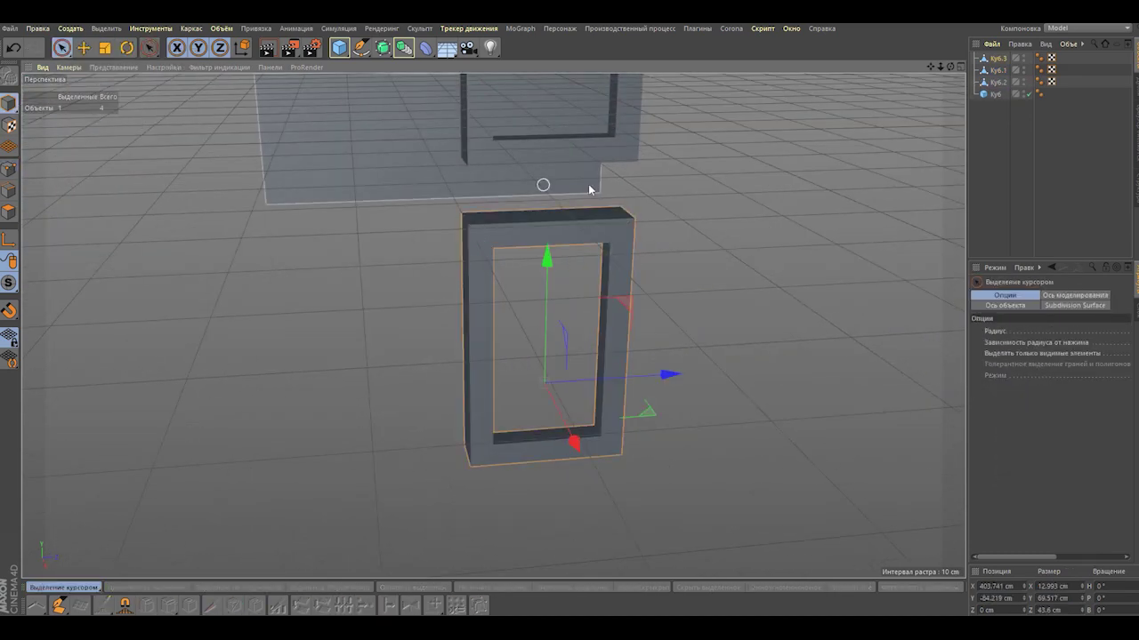
pyautogui.hotkey('ctrl', 'c')
pyautogui.hotkey('ctrl', 'v')
pyautogui.keyDown('alt'); pyautogui.moveTo(635, 264); pyautogui.dragTo(445, 222); pyautogui.keyUp('alt')
pyautogui.press('0')
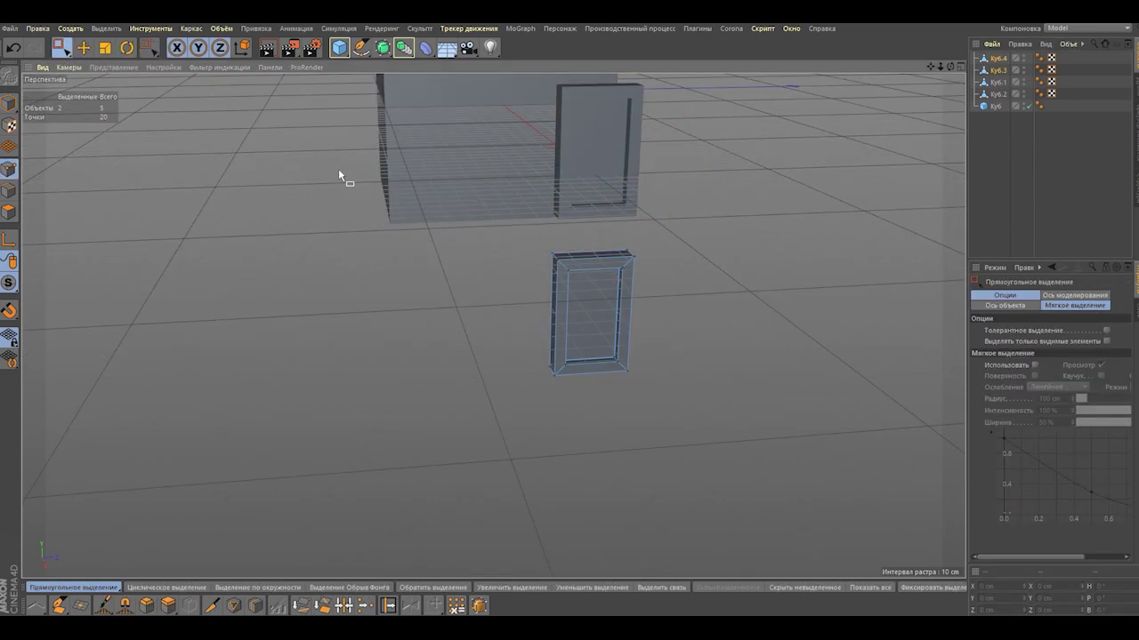
pyautogui.keyDown('alt'); pyautogui.moveTo(338, 175); pyautogui.dragTo(554, 238); pyautogui.keyUp('alt')
pyautogui.click(640, 294)
pyautogui.moveTo(645, 284)
pyautogui.keyDown('alt'); pyautogui.mouseDown()
pyautogui.moveTo(44, 122)
pyautogui.moveTo(640, 261)
pyautogui.mouseUp(); pyautogui.keyUp('alt')
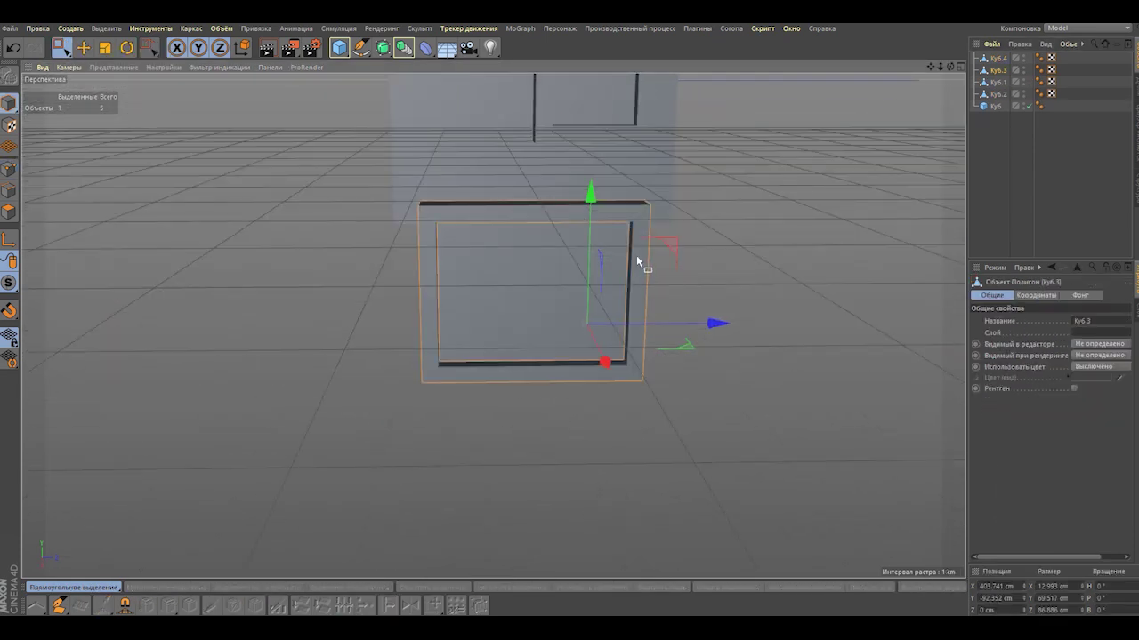
# - Copy the frame again and scale its right-edge points into a thin vertical strip
pyautogui.hotkey('ctrl', 'c')
pyautogui.hotkey('ctrl', 'v')
pyautogui.moveTo(879, 461); pyautogui.dragTo(663, 209)
pyautogui.press('t')
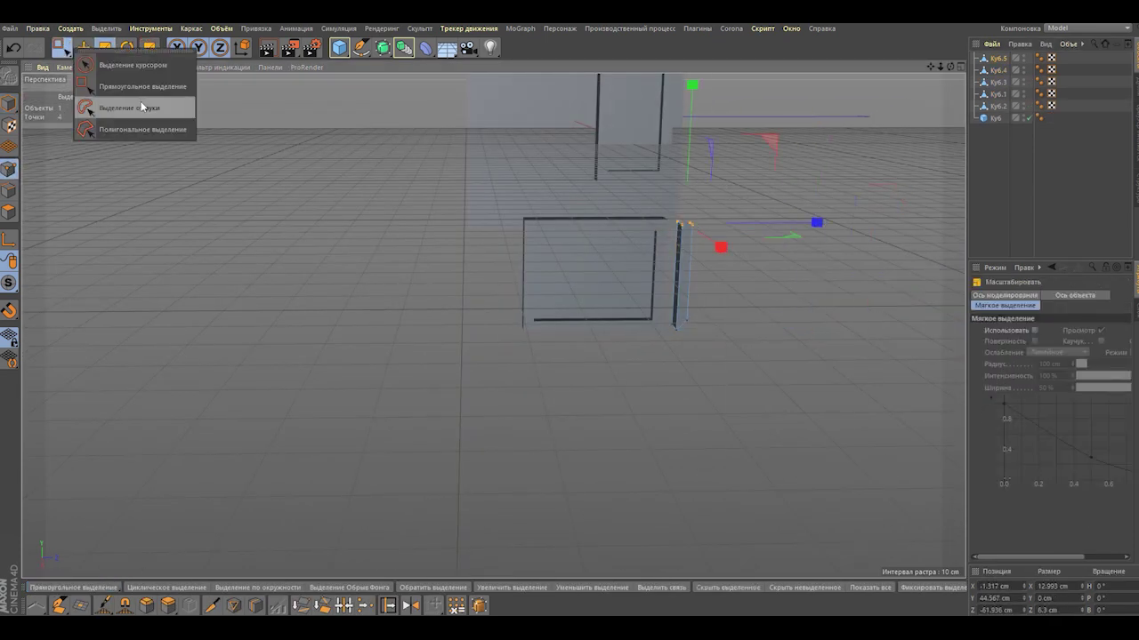
pyautogui.click(143, 107)
pyautogui.moveTo(14, 102)
pyautogui.keyDown('alt'); pyautogui.mouseDown()
pyautogui.moveTo(78, 175)
pyautogui.moveTo(737, 222)
pyautogui.mouseUp(); pyautogui.keyUp('alt')
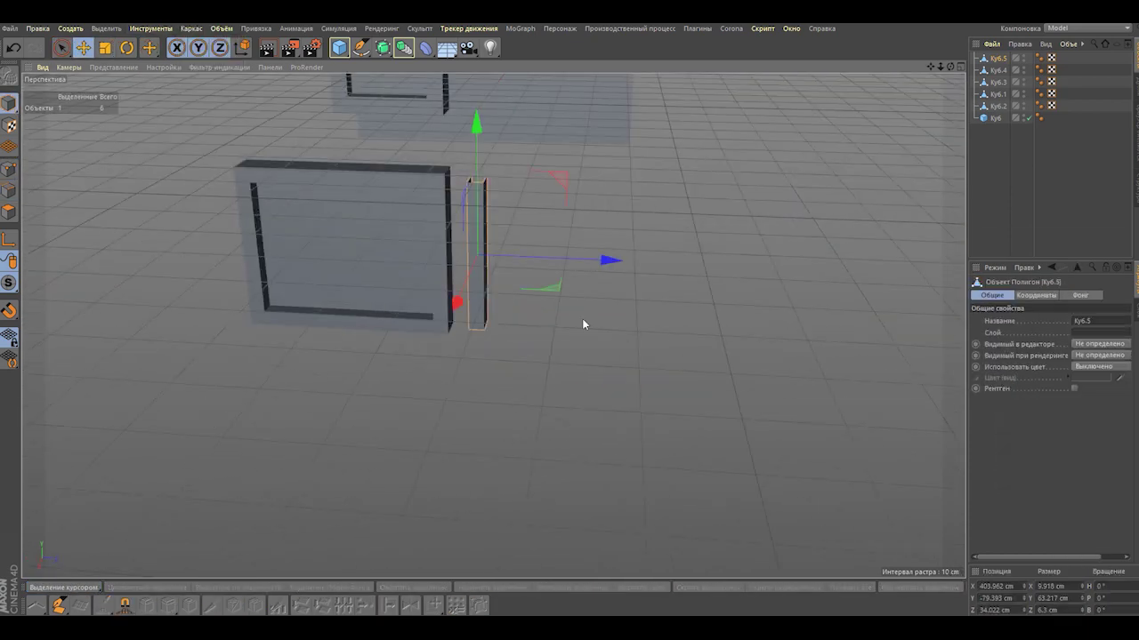
# - Add a primitive, stretch it into a plank along one axis, and rotate it about -23 degrees
pyautogui.click(339, 47)
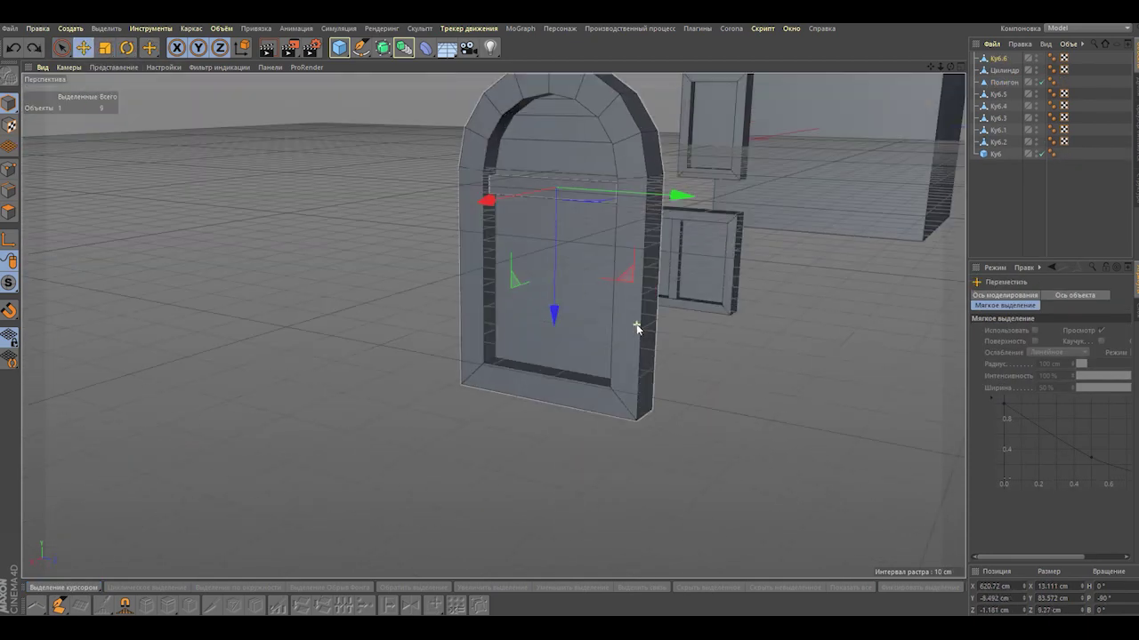
pyautogui.moveTo(722, 312); pyautogui.dragTo(842, 323)
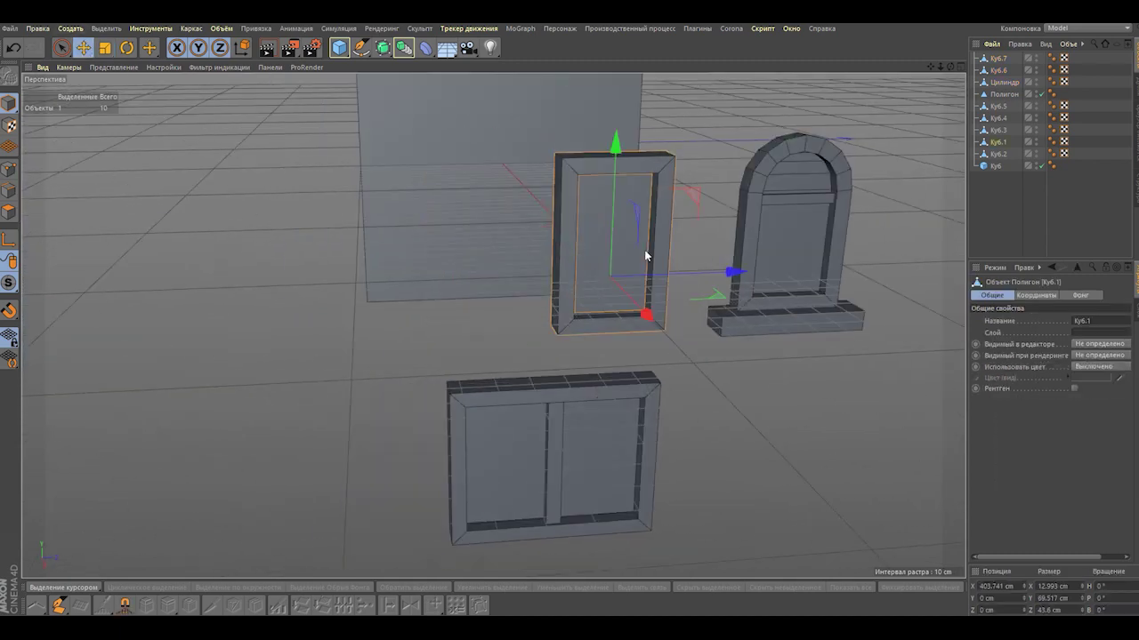
pyautogui.press('r')
pyautogui.moveTo(747, 203); pyautogui.dragTo(760, 242)
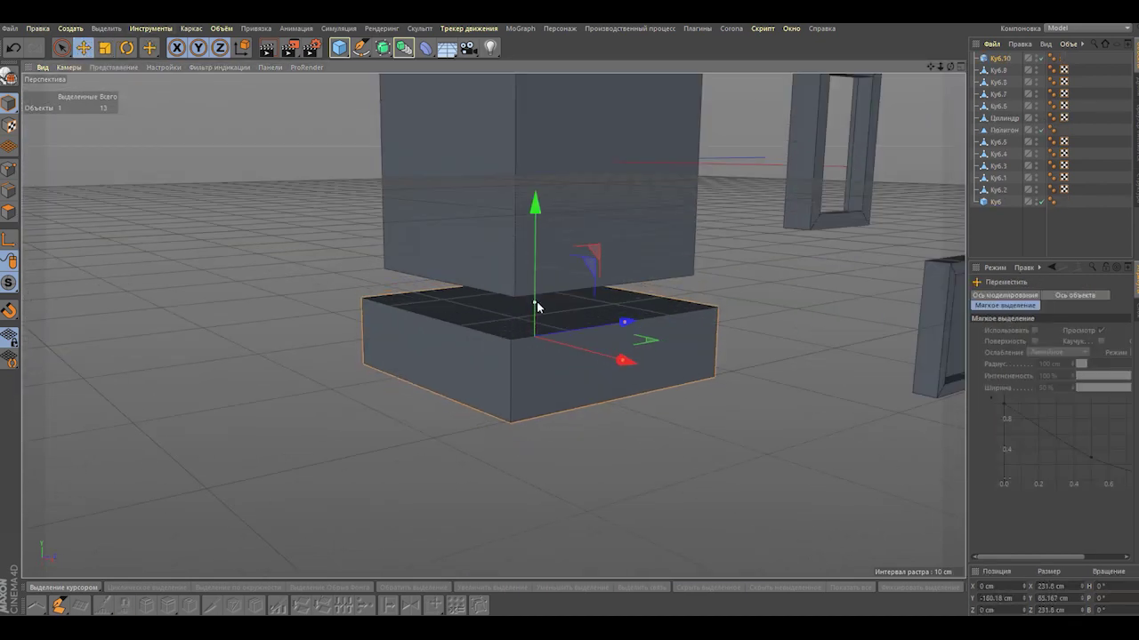
# - Delete the slab's side and bottom faces, raise the middle edge, and scale the roof to 119%
pyautogui.press('Return')
pyautogui.click(403, 325)
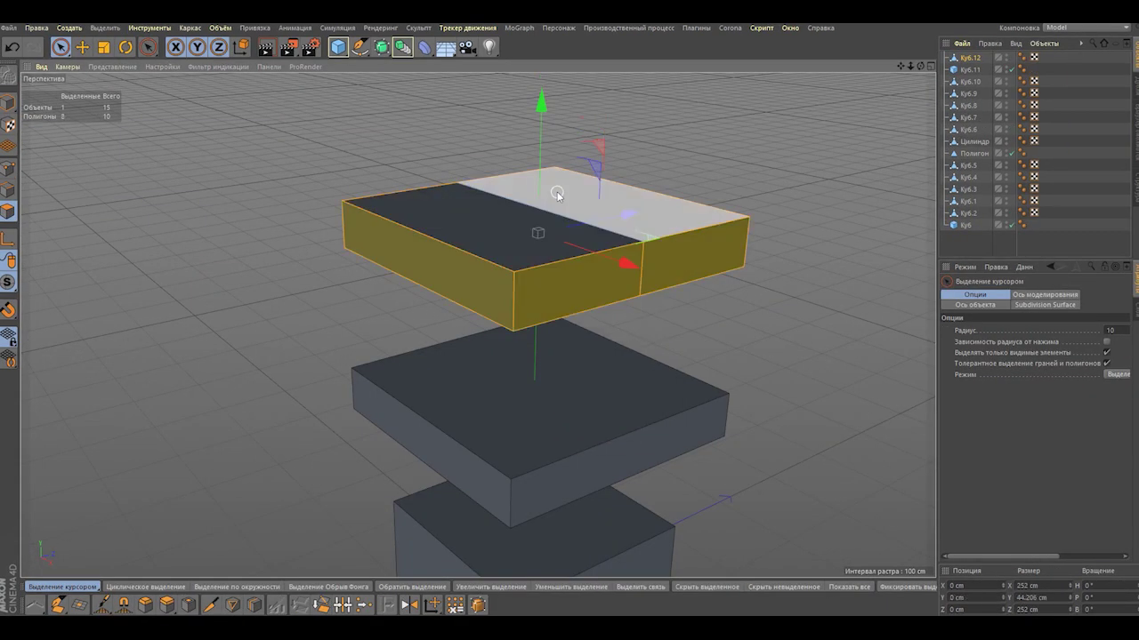
pyautogui.press('Delete')
pyautogui.scroll(-3, 537, 211)
pyautogui.moveTo(572, 181); pyautogui.dragTo(572, 171)
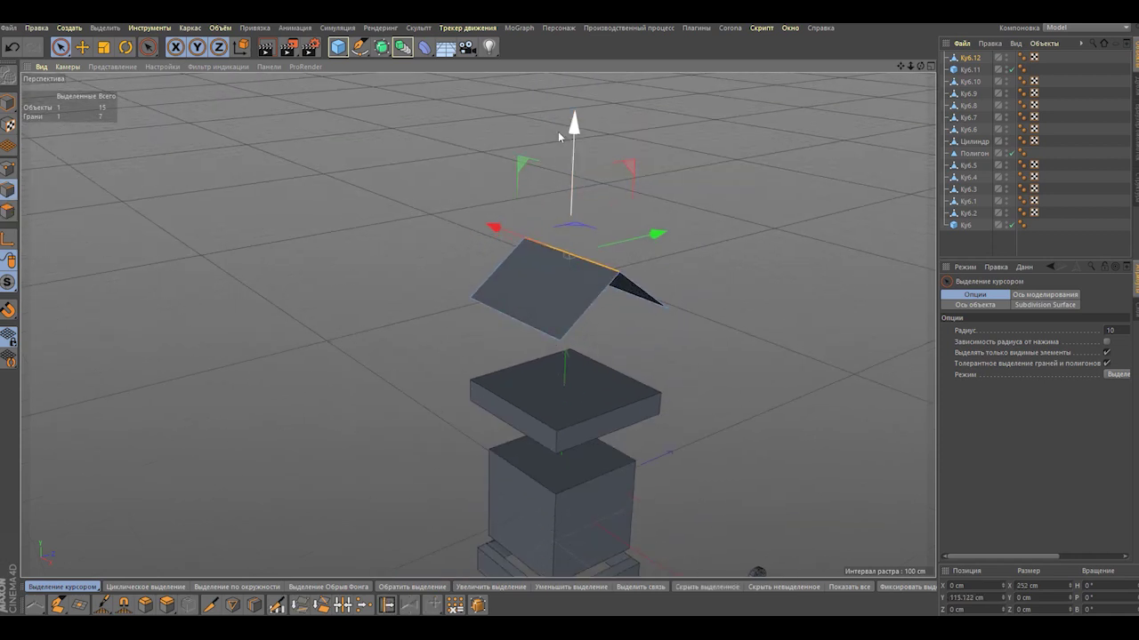
pyautogui.press('t')
pyautogui.moveTo(205, 191); pyautogui.dragTo(303, 260)
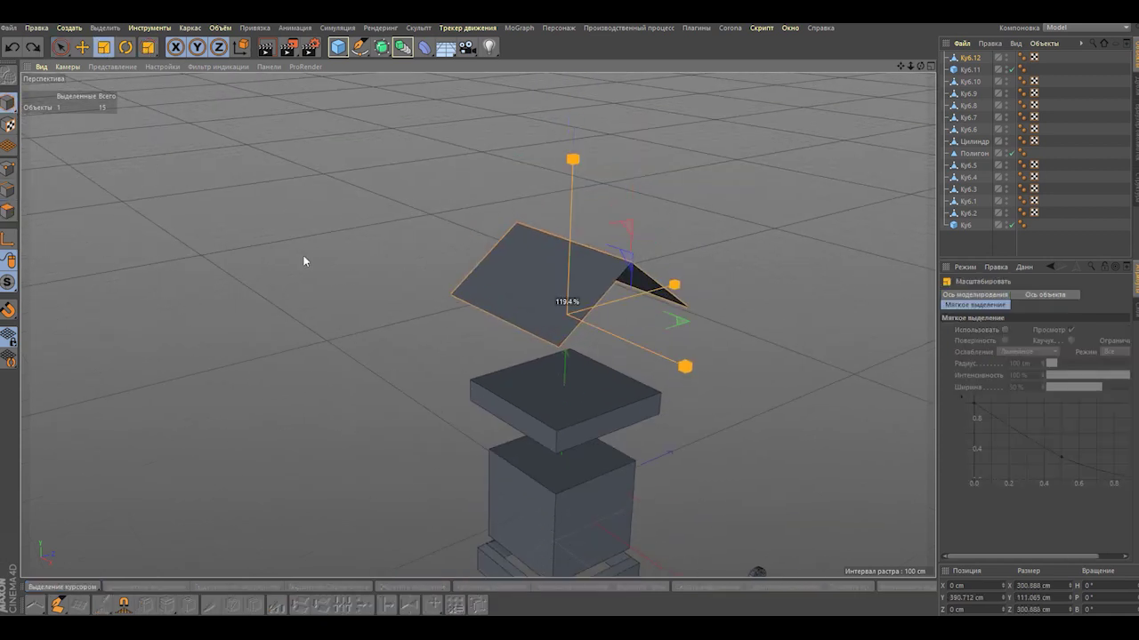
pyautogui.click(7, 214)
pyautogui.scroll(-3, 715, 217)
# - Add a rotated cylinder, make it editable, and delete its lower half in the Right view
pyautogui.click(338, 48)
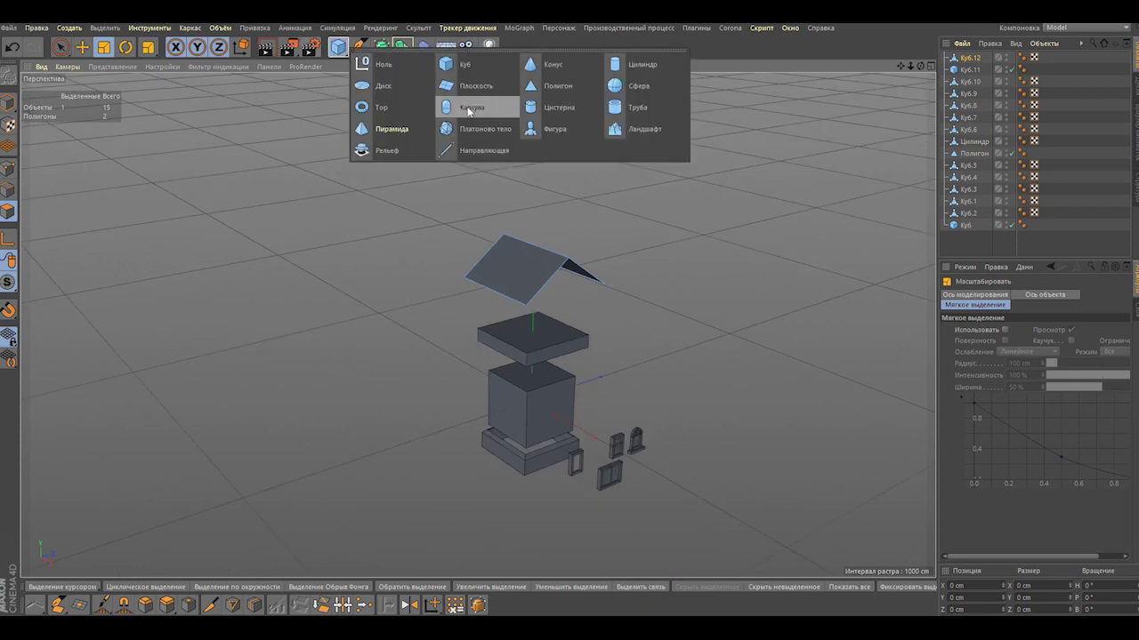
pyautogui.click(628, 64)
pyautogui.press('r')
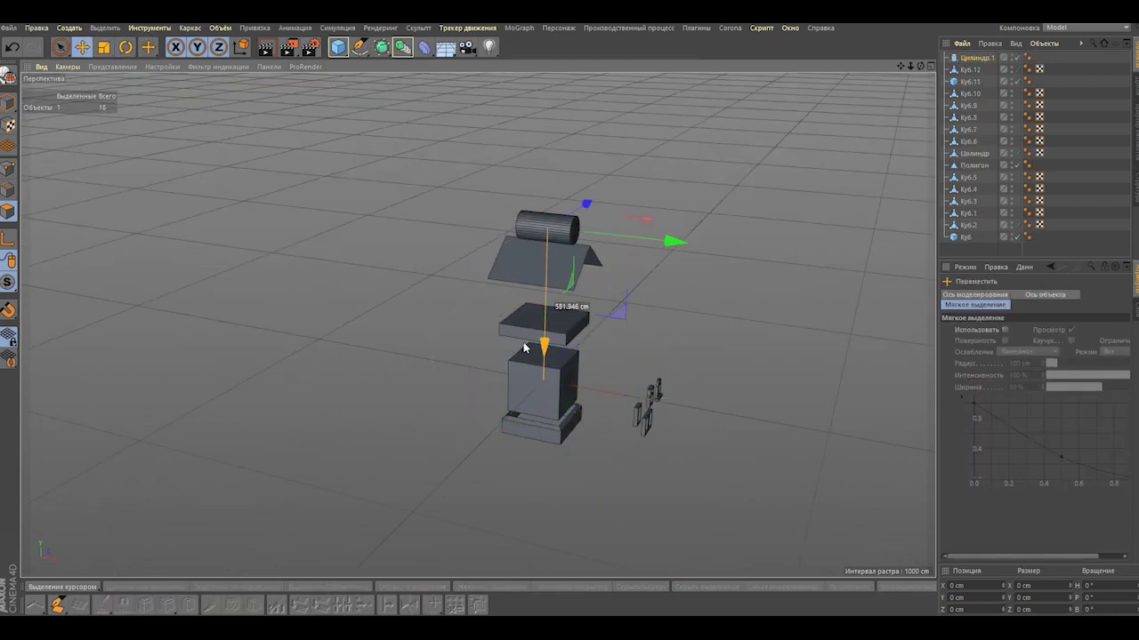
pyautogui.scroll(5, 524, 348)
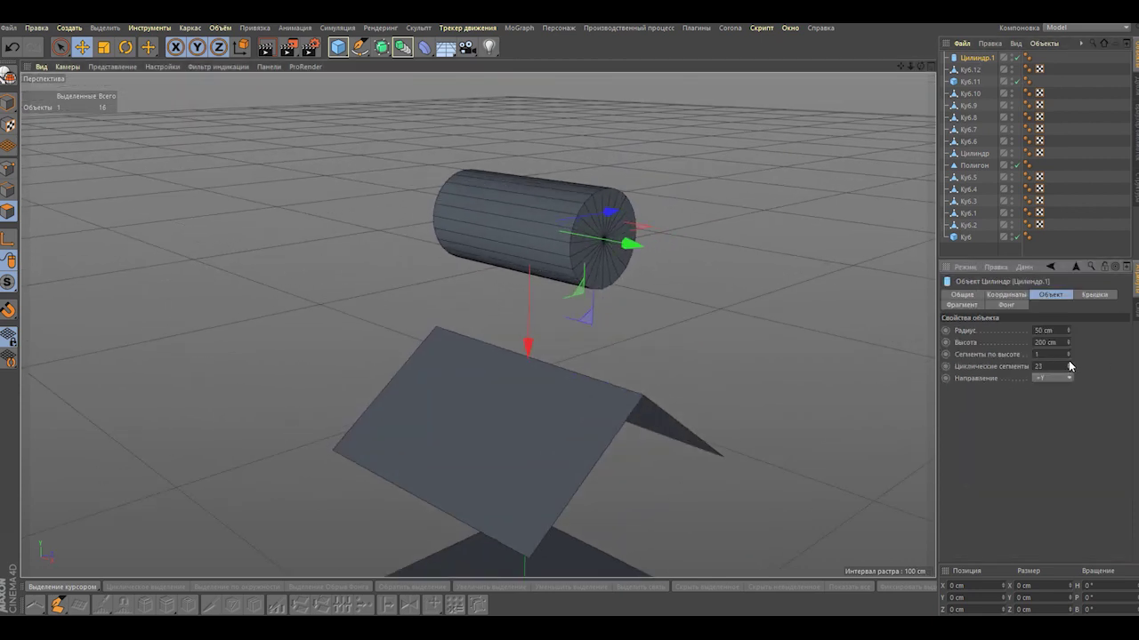
pyautogui.click(9, 78)
pyautogui.press('F3')
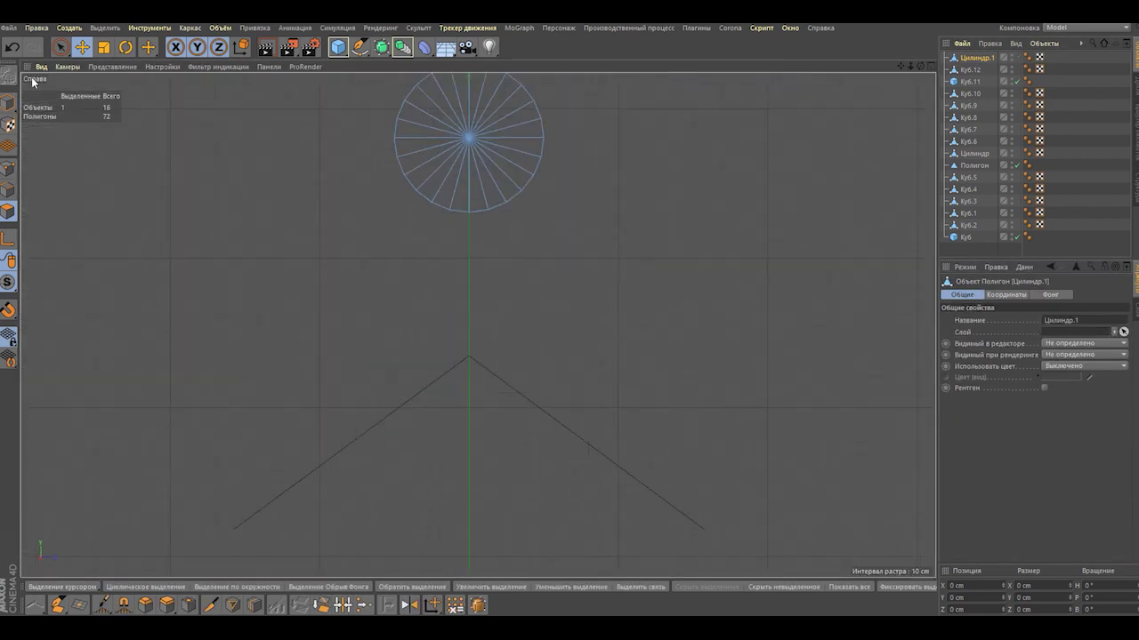
pyautogui.moveTo(61, 47); pyautogui.dragTo(89, 80)
pyautogui.moveTo(271, 318); pyautogui.dragTo(584, 212)
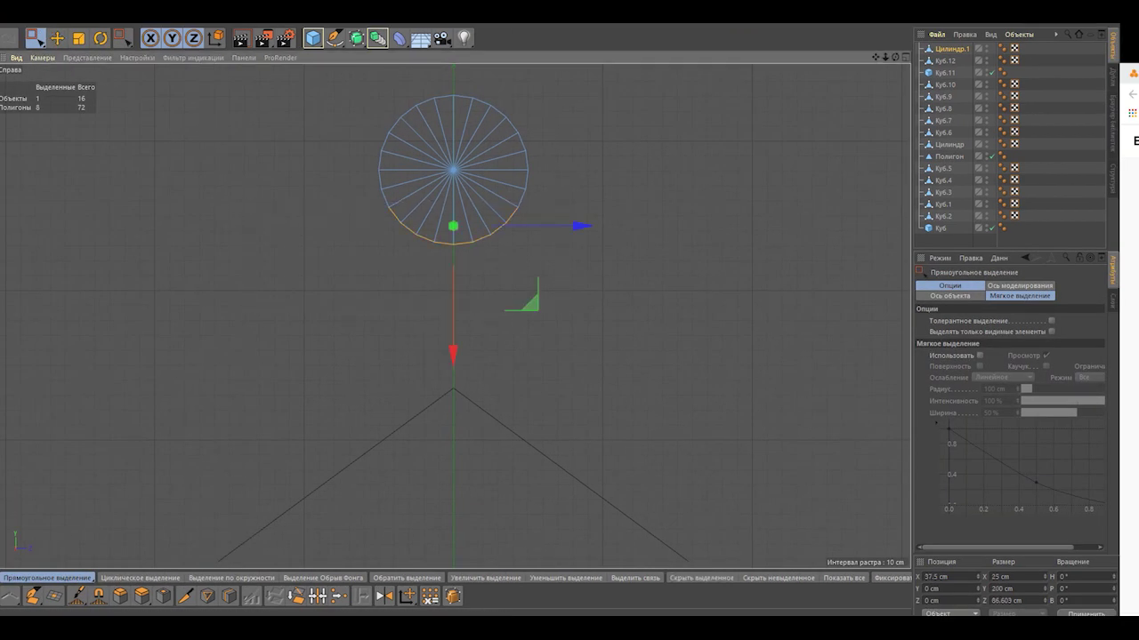
pyautogui.press('F1')
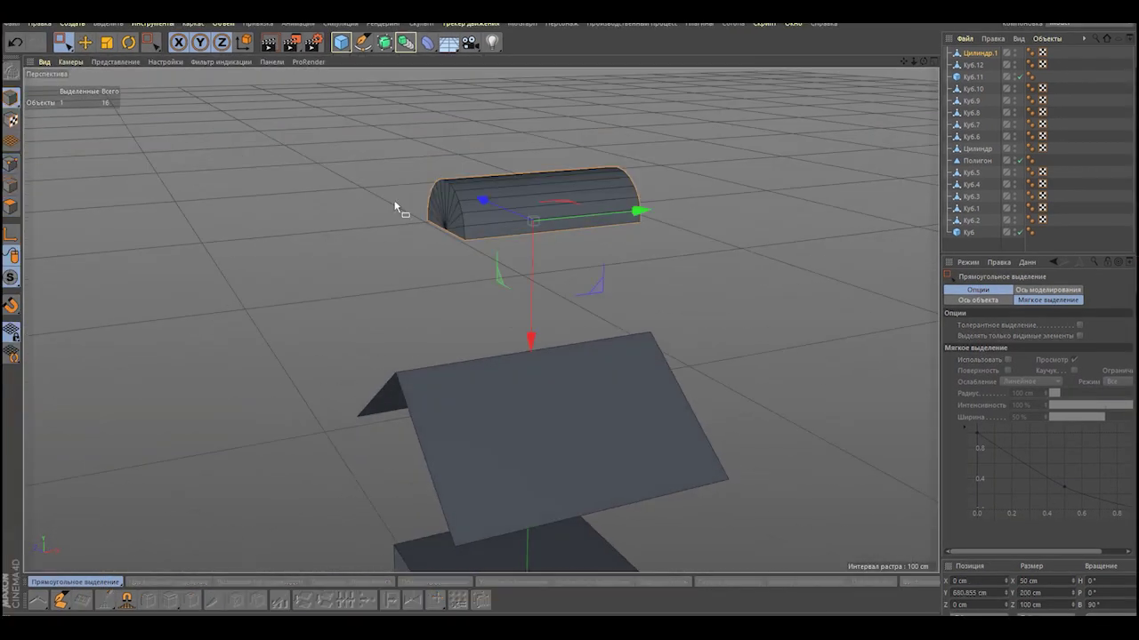
# - Stretch the half-cylinder lengthwise in the Top view
pyautogui.press('t')
pyautogui.press('F2')
pyautogui.moveTo(534, 322); pyautogui.dragTo(612, 324)
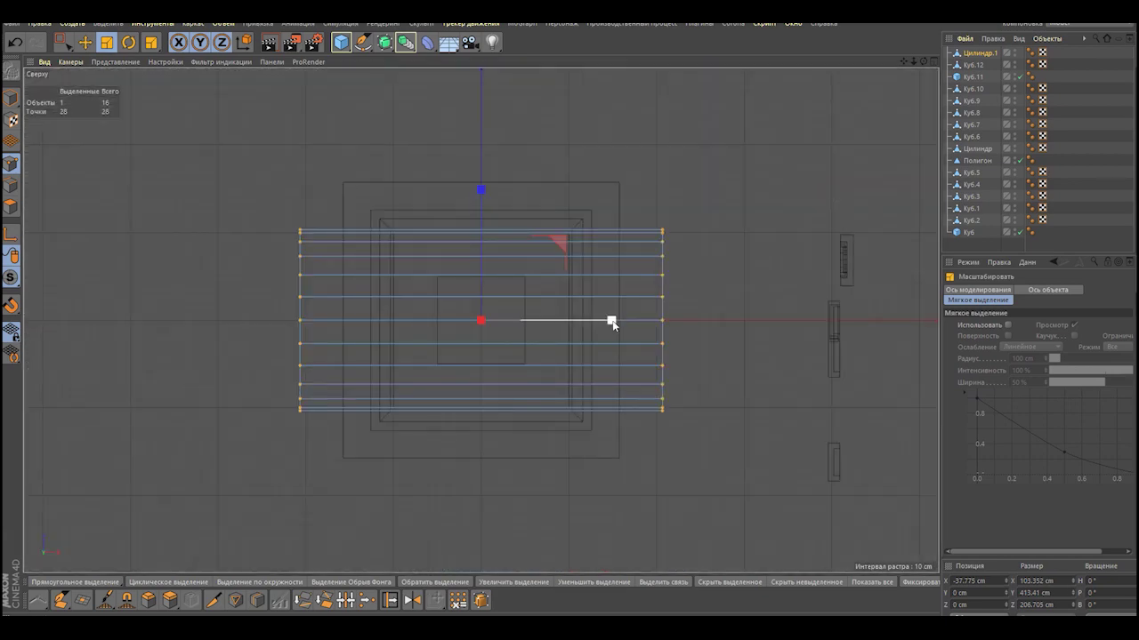
pyautogui.middleClick(612, 325)
pyautogui.middleClick(273, 211)
# - Duplicate the half-cylinder and extrude its outer strip into a thick arch
pyautogui.press('9')
pyautogui.hotkey('ctrl', 'c')
pyautogui.hotkey('ctrl', 'v')
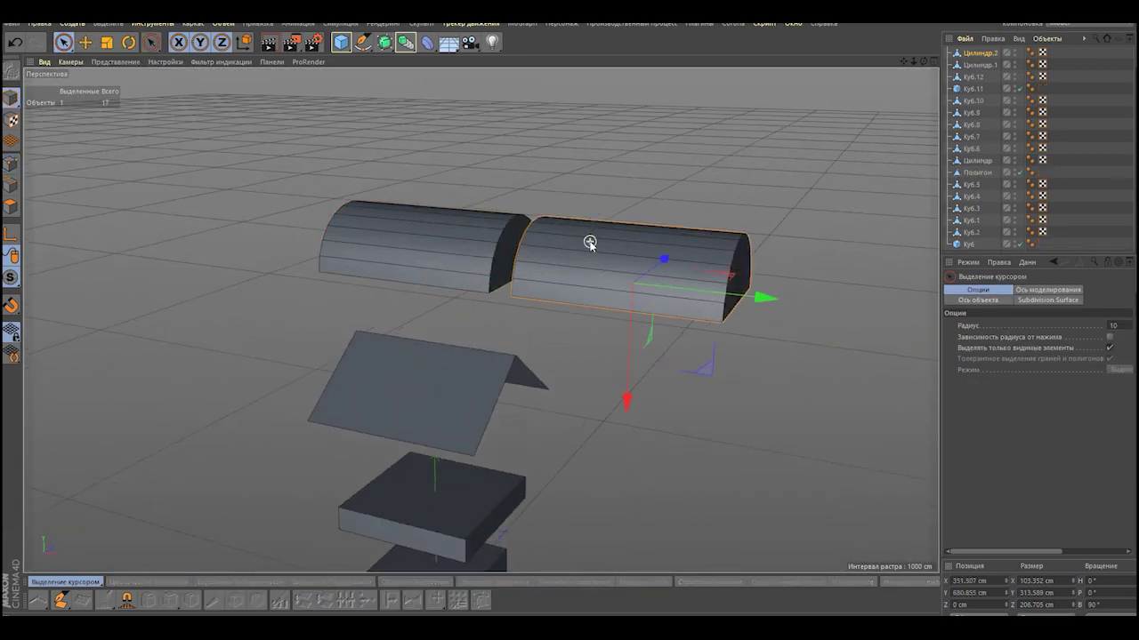
pyautogui.moveTo(590, 243)
pyautogui.keyDown('alt'); pyautogui.mouseDown()
pyautogui.moveTo(762, 293)
pyautogui.moveTo(563, 275)
pyautogui.moveTo(642, 248)
pyautogui.mouseUp(); pyautogui.keyUp('alt')
pyautogui.press('0')
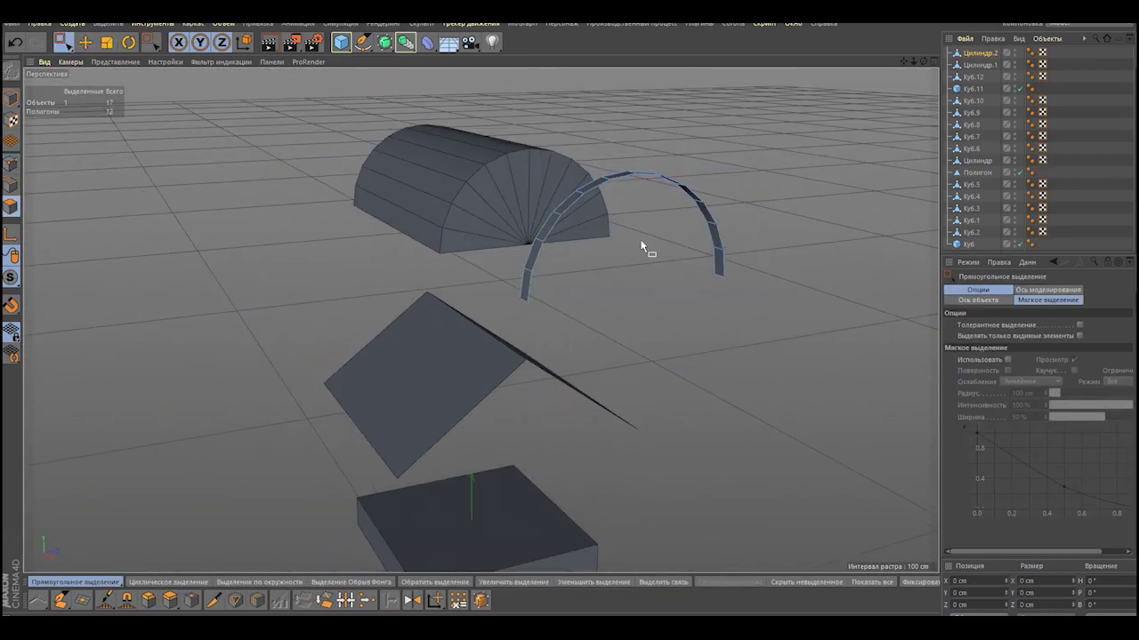
pyautogui.press('d')
pyautogui.moveTo(1112, 364); pyautogui.dragTo(1112, 338)
# - Place a new flat slab off to the side of the house
pyautogui.press('9')
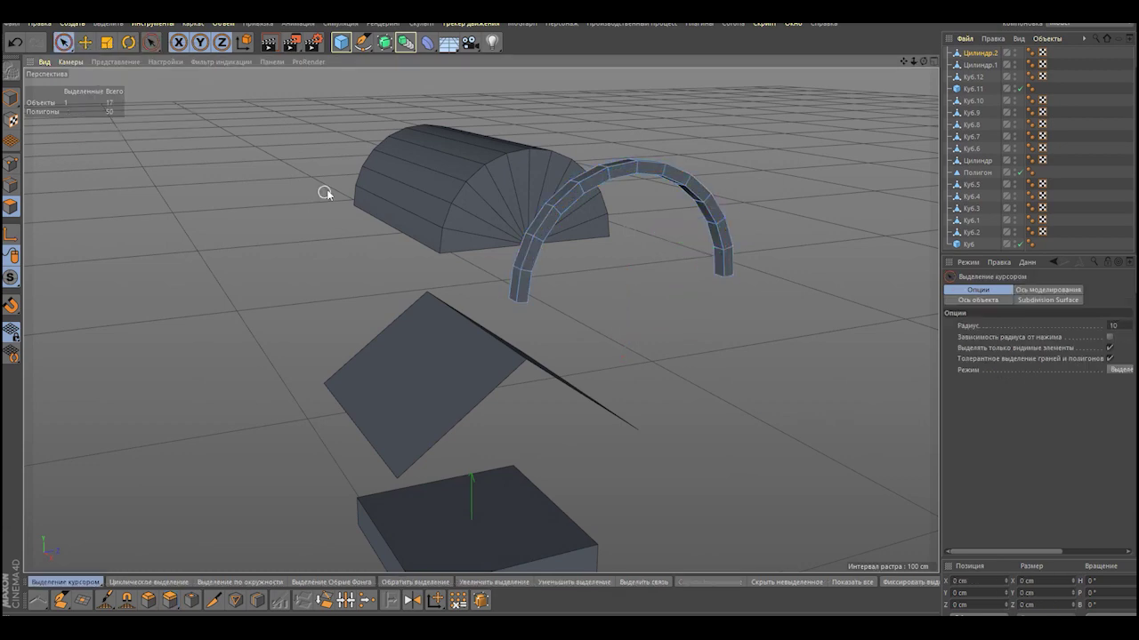
pyautogui.keyDown('alt'); pyautogui.moveTo(326, 191); pyautogui.dragTo(666, 273); pyautogui.keyUp('alt')
pyautogui.scroll(-3, 666, 273)
pyautogui.keyDown('alt'); pyautogui.moveTo(386, 212); pyautogui.dragTo(542, 322); pyautogui.keyUp('alt')
# - Shape the slab into a tall tapered frustum by scaling and raising its top face
pyautogui.click(341, 42)
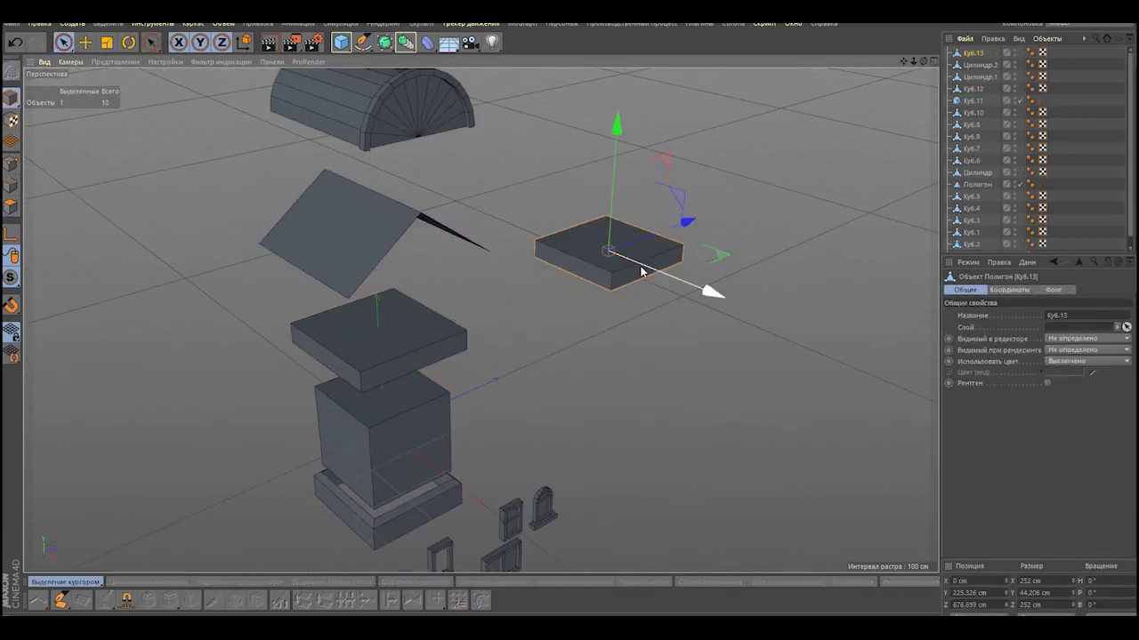
pyautogui.press('t')
pyautogui.moveTo(533, 267)
pyautogui.keyDown('alt'); pyautogui.mouseDown()
pyautogui.moveTo(657, 184)
pyautogui.moveTo(52, 196)
pyautogui.moveTo(618, 118)
pyautogui.mouseUp(); pyautogui.keyUp('alt')
pyautogui.press('0')
pyautogui.press('9')
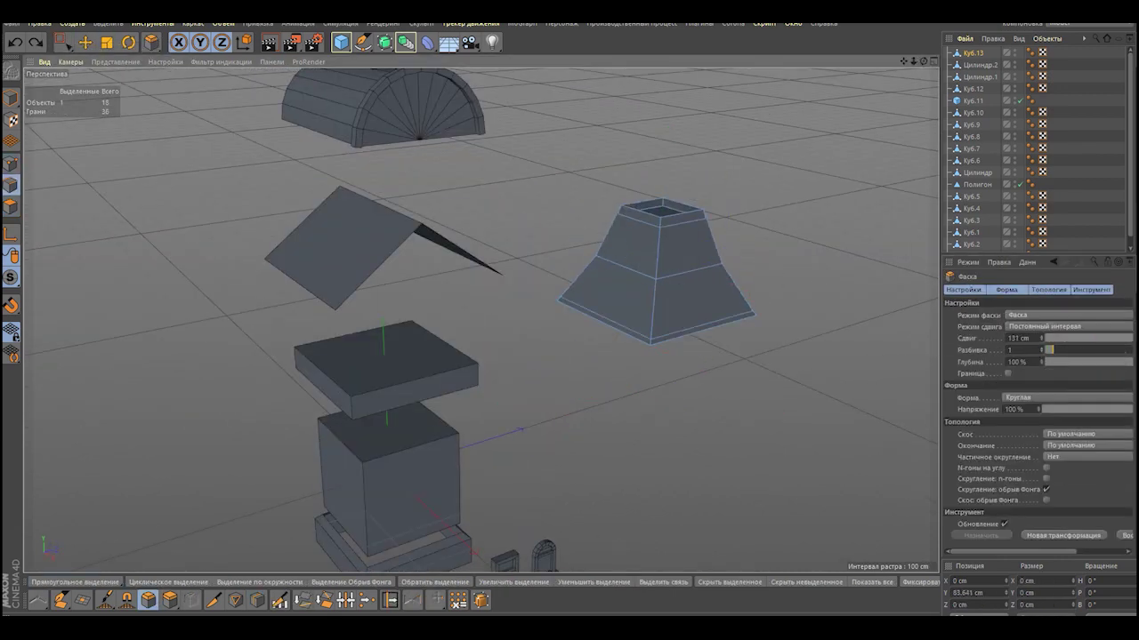
pyautogui.scroll(-5, 650, 326)
pyautogui.scroll(5, 691, 249)
pyautogui.click(580, 234)
pyautogui.press('t')
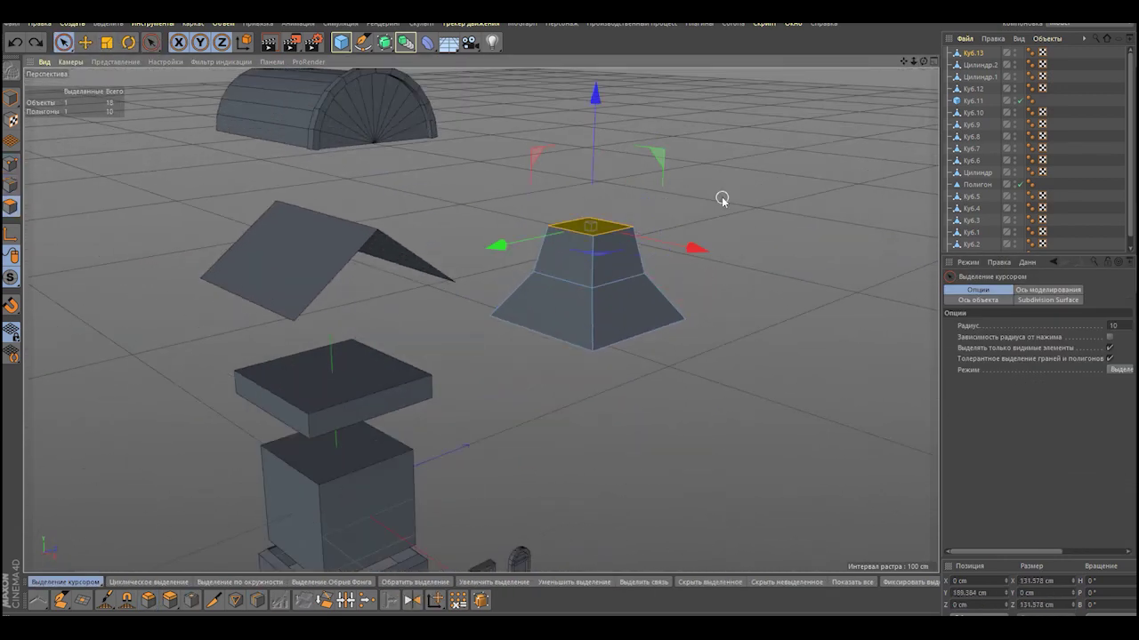
pyautogui.moveTo(721, 198); pyautogui.dragTo(622, 199)
pyautogui.keyDown('alt'); pyautogui.moveTo(533, 267); pyautogui.dragTo(147, 218); pyautogui.keyUp('alt')
# - Bevel the tower's middle edge loop into a stepped band
pyautogui.press('u')
pyautogui.press('l')
pyautogui.click(489, 356)
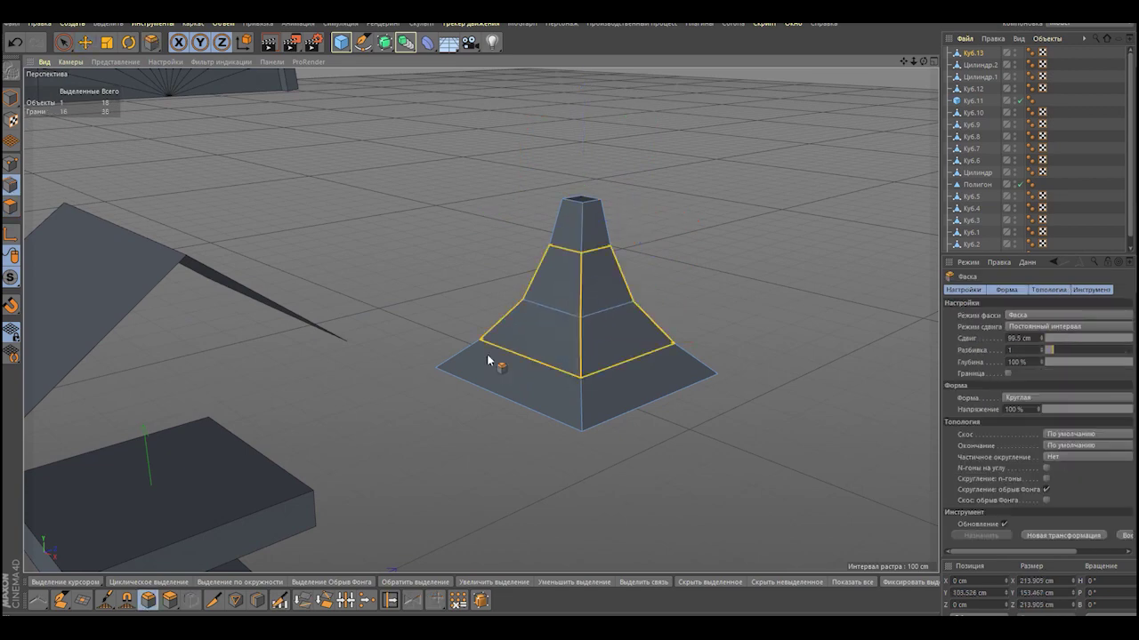
pyautogui.keyDown('alt'); pyautogui.moveTo(490, 356); pyautogui.dragTo(73, 285); pyautogui.keyUp('alt')
pyautogui.moveTo(622, 277)
pyautogui.keyDown('alt'); pyautogui.mouseDown()
pyautogui.moveTo(520, 267)
pyautogui.moveTo(241, 192)
pyautogui.mouseUp(); pyautogui.keyUp('alt')
# - Copy the tower shape to the right and scale the copy's faces down to 30%
pyautogui.keyDown('ctrl'); pyautogui.moveTo(689, 292); pyautogui.dragTo(787, 335); pyautogui.keyUp('ctrl')
pyautogui.press('t')
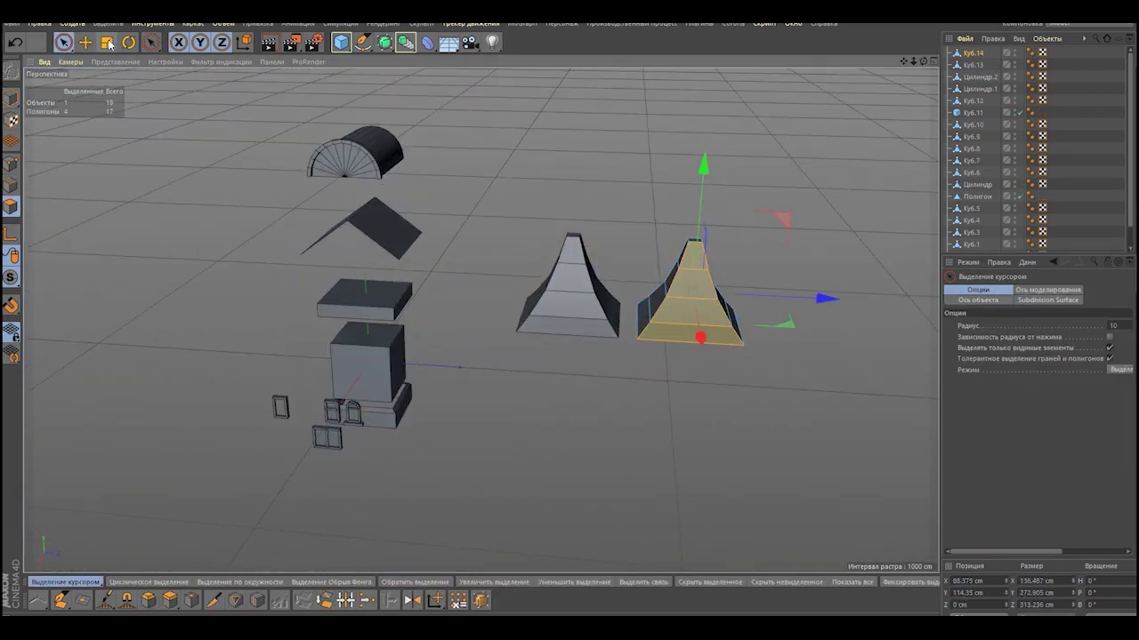
pyautogui.moveTo(712, 320)
pyautogui.mouseDown()
pyautogui.moveTo(615, 299)
pyautogui.moveTo(709, 285)
pyautogui.moveTo(575, 283)
pyautogui.mouseUp()
pyautogui.keyDown('alt'); pyautogui.moveTo(694, 314); pyautogui.dragTo(145, 78); pyautogui.keyUp('alt')
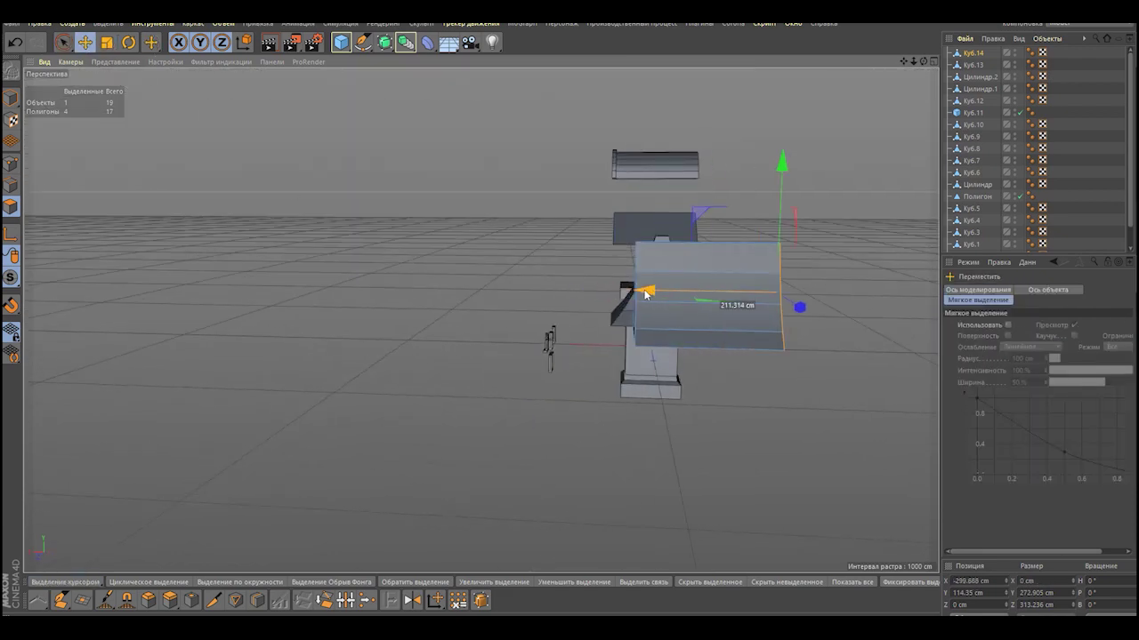
pyautogui.moveTo(646, 295)
pyautogui.keyDown('alt'); pyautogui.mouseDown()
pyautogui.moveTo(585, 377)
pyautogui.moveTo(622, 355)
pyautogui.mouseUp(); pyautogui.keyUp('alt')
# - Select the prism's bottom edge loop and scale it outward to flare the base
pyautogui.press('u')
pyautogui.press('l')
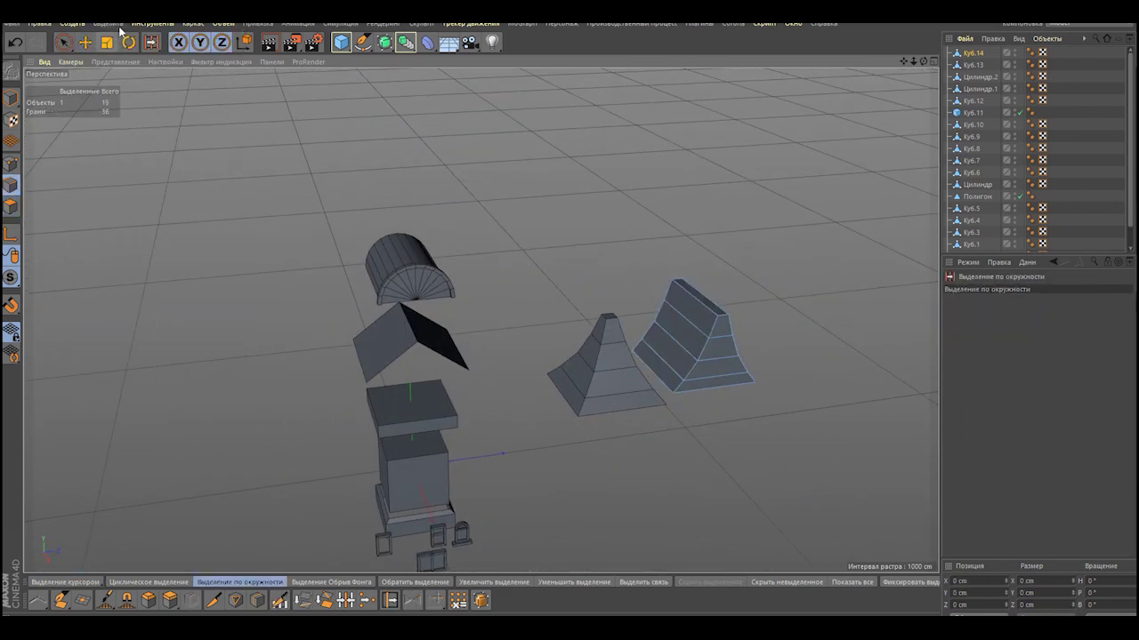
pyautogui.moveTo(721, 341)
pyautogui.keyDown('alt'); pyautogui.mouseDown()
pyautogui.moveTo(663, 308)
pyautogui.moveTo(600, 321)
pyautogui.moveTo(684, 408)
pyautogui.moveTo(623, 411)
pyautogui.moveTo(622, 375)
pyautogui.mouseUp(); pyautogui.keyUp('alt')
pyautogui.click(600, 321)
pyautogui.press('t')
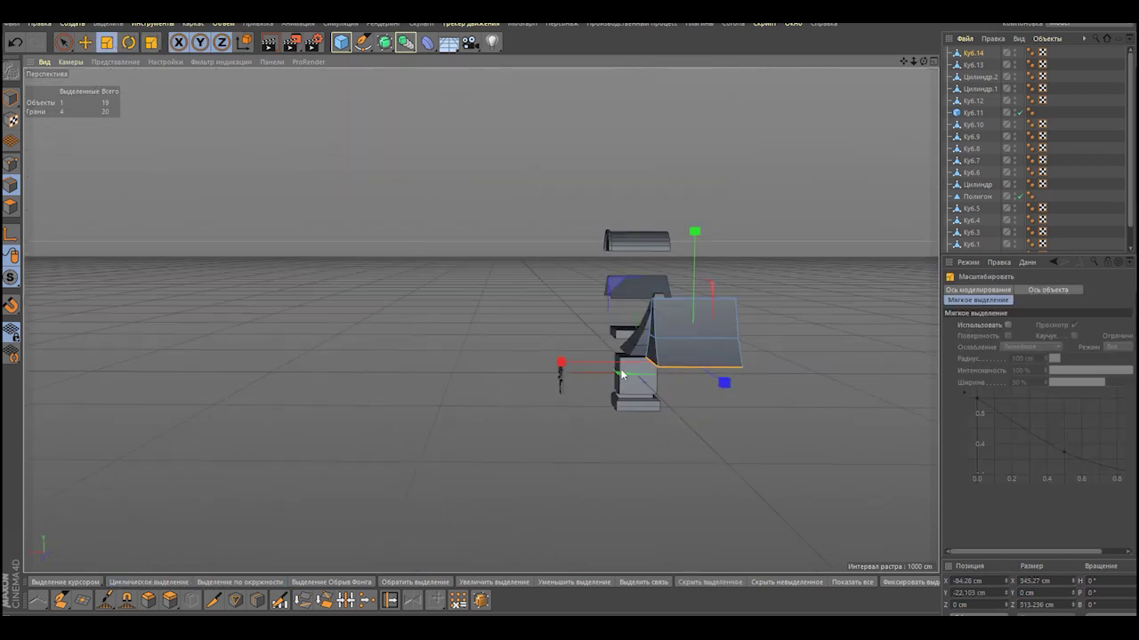
pyautogui.moveTo(623, 323)
pyautogui.keyDown('alt'); pyautogui.mouseDown()
pyautogui.moveTo(887, 434)
pyautogui.moveTo(843, 458)
pyautogui.mouseUp(); pyautogui.keyUp('alt')
pyautogui.press('9')
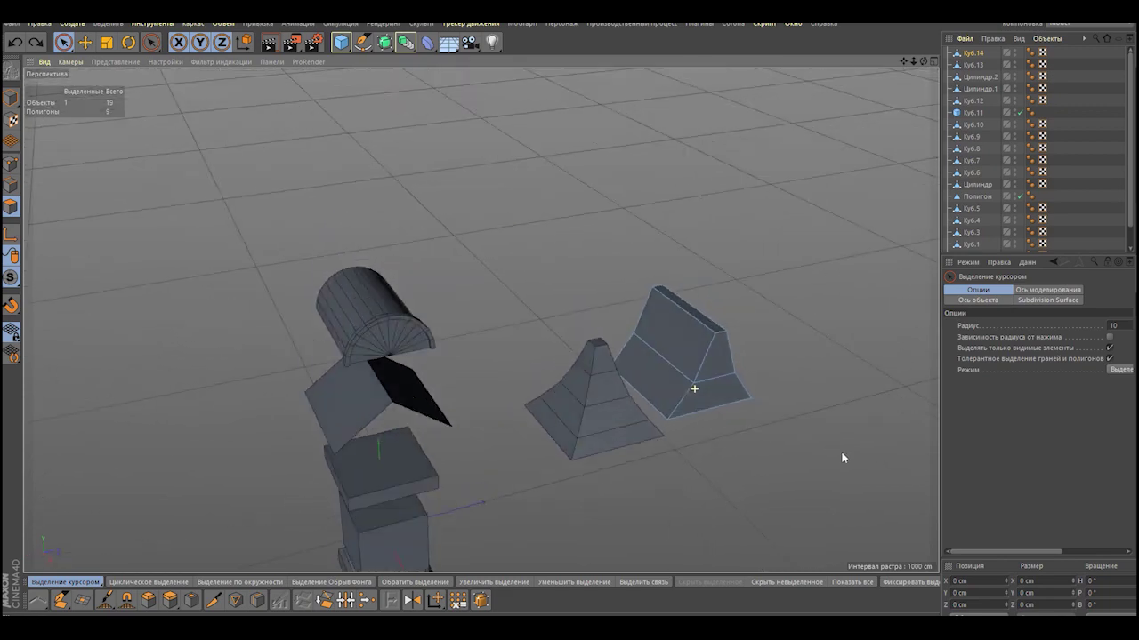
pyautogui.moveTo(765, 467)
pyautogui.keyDown('alt'); pyautogui.mouseDown()
pyautogui.moveTo(700, 381)
pyautogui.moveTo(42, 197)
pyautogui.mouseUp(); pyautogui.keyUp('alt')
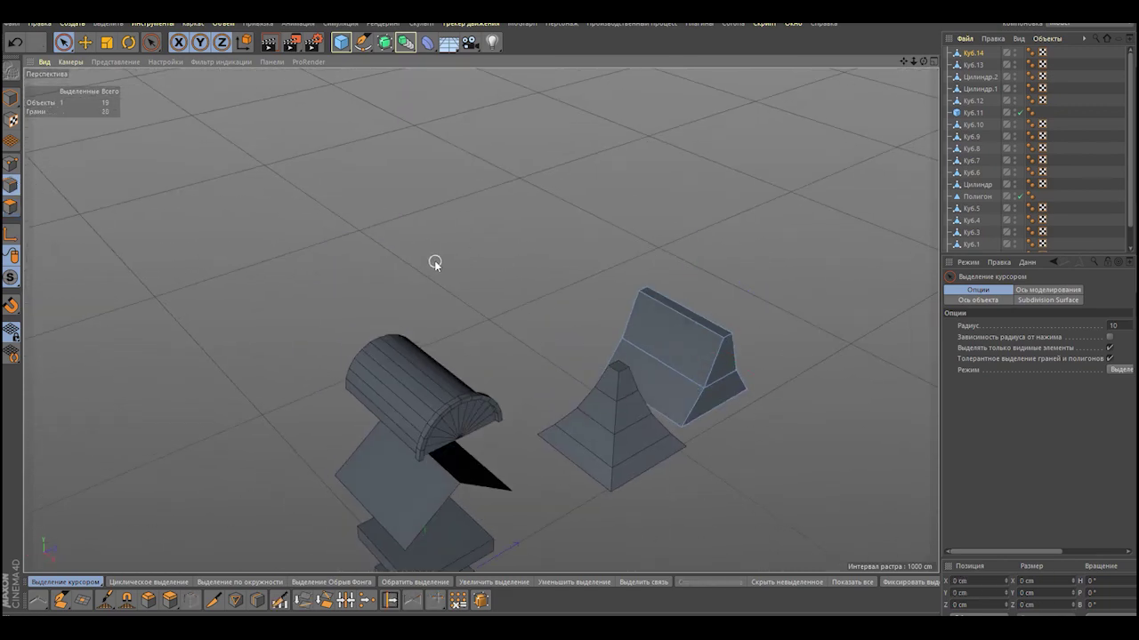
pyautogui.moveTo(434, 264)
pyautogui.keyDown('alt'); pyautogui.mouseDown()
pyautogui.moveTo(667, 330)
pyautogui.moveTo(584, 294)
pyautogui.mouseUp(); pyautogui.keyUp('alt')
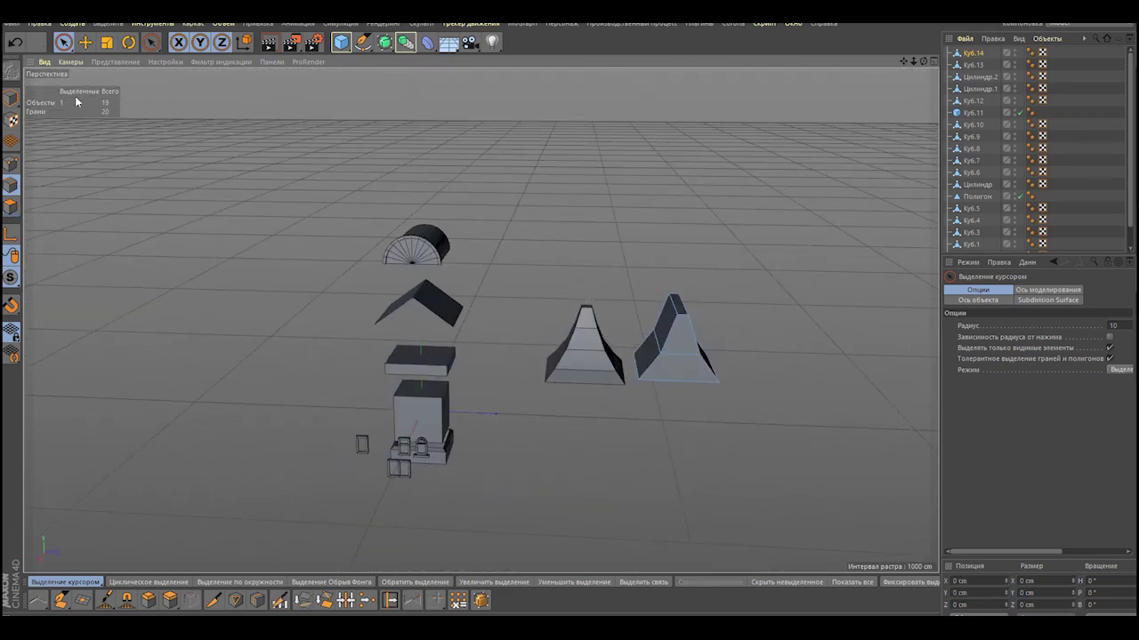
pyautogui.moveTo(74, 100)
pyautogui.keyDown('alt'); pyautogui.mouseDown()
pyautogui.moveTo(603, 296)
pyautogui.moveTo(210, 78)
pyautogui.moveTo(121, 54)
pyautogui.mouseUp(); pyautogui.keyUp('alt')
# - Stand the half-cylinder upright and shrink it to fit beside the building
pyautogui.press('t')
pyautogui.moveTo(446, 402); pyautogui.dragTo(436, 327)
pyautogui.press('t')
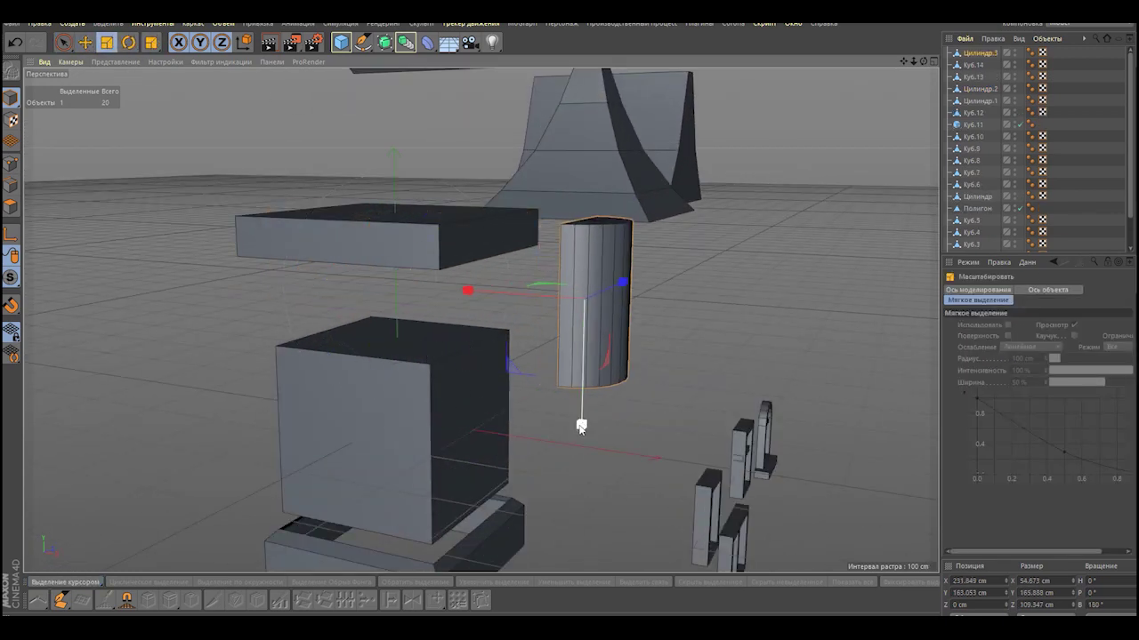
pyautogui.keyDown('alt'); pyautogui.moveTo(579, 427); pyautogui.dragTo(16, 171); pyautogui.keyUp('alt')
pyautogui.scroll(-5, 700, 282)
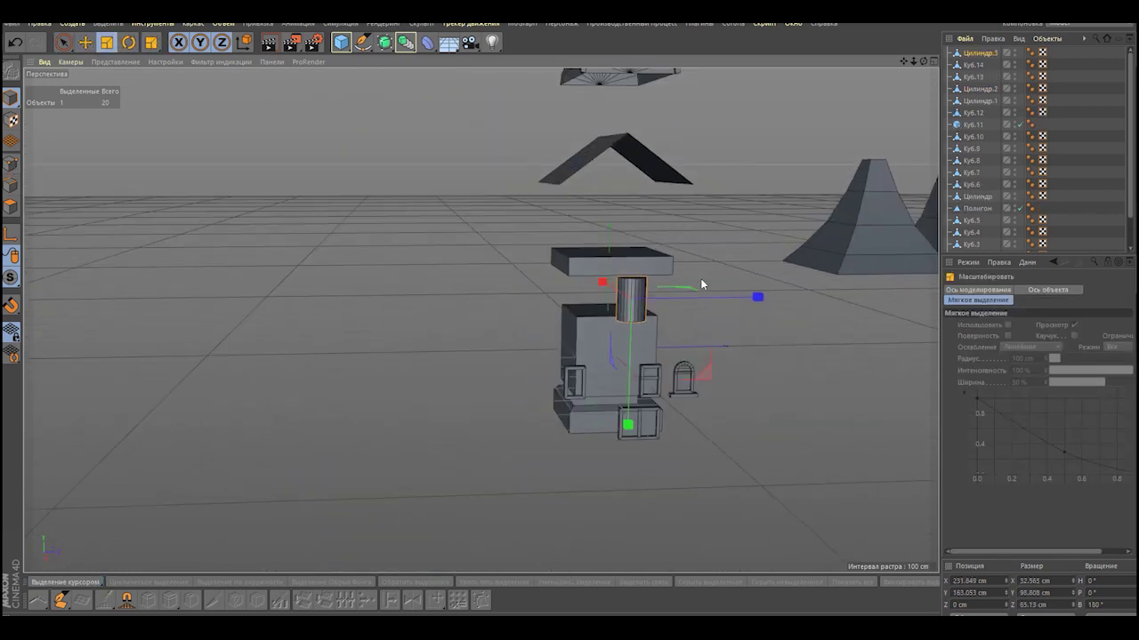
pyautogui.keyDown('alt'); pyautogui.moveTo(701, 285); pyautogui.dragTo(539, 264); pyautogui.keyUp('alt')
# - Copy the top plate to the right and squeeze it into a tall thin post
pyautogui.click(539, 264)
pyautogui.press('e')
pyautogui.keyDown('ctrl'); pyautogui.moveTo(580, 223); pyautogui.dragTo(818, 330); pyautogui.keyUp('ctrl')
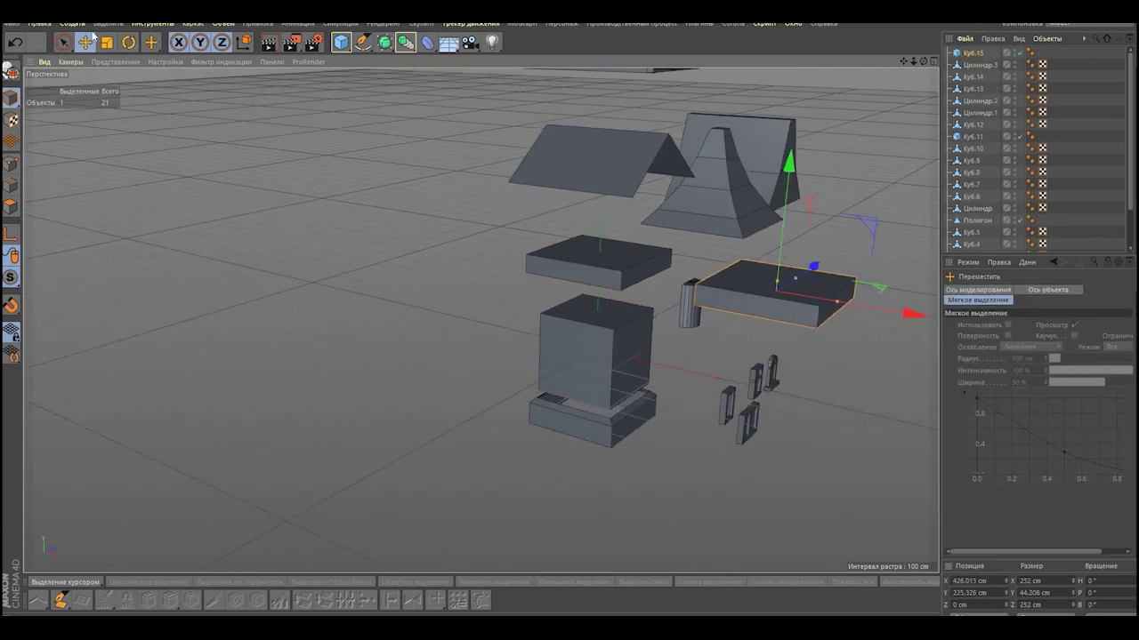
pyautogui.click(105, 41)
pyautogui.moveTo(783, 293); pyautogui.dragTo(745, 320)
pyautogui.moveTo(756, 267); pyautogui.dragTo(756, 106)
pyautogui.keyDown('alt'); pyautogui.moveTo(622, 356); pyautogui.dragTo(99, 64); pyautogui.keyUp('alt')
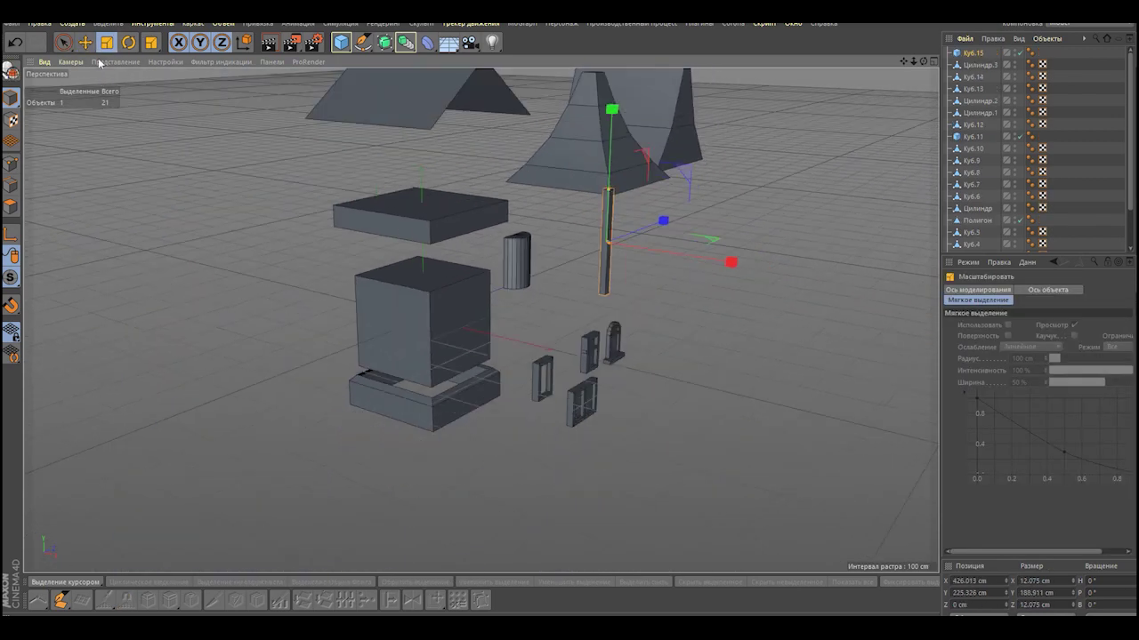
# - Slide the post sideways along X and shorten it to about 204 cm
pyautogui.moveTo(498, 285)
pyautogui.keyDown('alt'); pyautogui.mouseDown()
pyautogui.moveTo(578, 273)
pyautogui.moveTo(444, 257)
pyautogui.mouseUp(); pyautogui.keyUp('alt')
pyautogui.scroll(5, 445, 257)
pyautogui.press('e')
pyautogui.moveTo(680, 319)
pyautogui.mouseDown()
pyautogui.moveTo(722, 326)
pyautogui.moveTo(498, 267)
pyautogui.mouseUp()
pyautogui.click(106, 42)
pyautogui.scroll(-5, 577, 178)
pyautogui.moveTo(577, 110)
pyautogui.mouseDown()
pyautogui.moveTo(577, 178)
pyautogui.moveTo(619, 269)
pyautogui.mouseUp()
pyautogui.press('e')
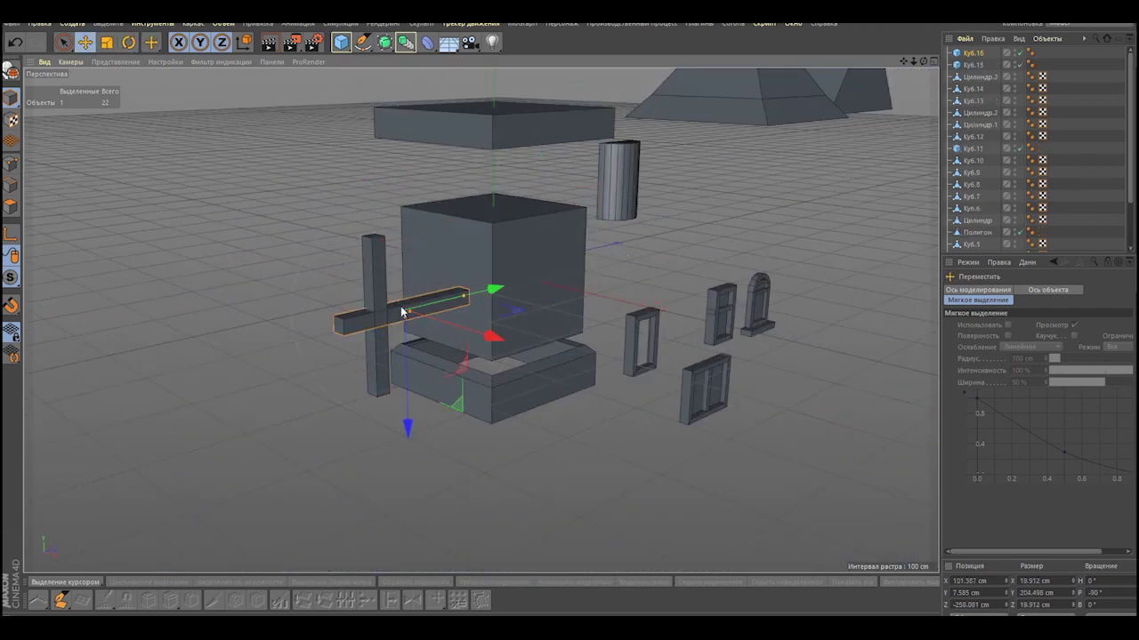
pyautogui.moveTo(401, 311)
pyautogui.keyDown('alt'); pyautogui.mouseDown()
pyautogui.moveTo(780, 421)
pyautogui.moveTo(711, 353)
pyautogui.mouseUp(); pyautogui.keyUp('alt')
# - Copy a thin bar and rotate it diagonally across the two-pane window
pyautogui.scroll(3, 712, 353)
pyautogui.click(640, 360)
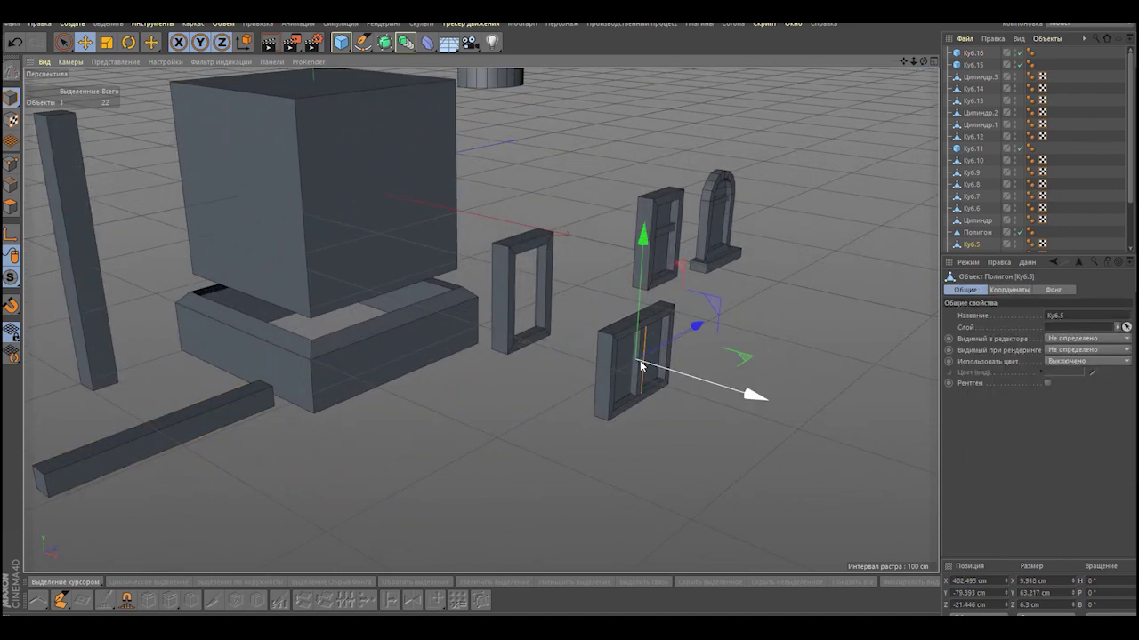
pyautogui.keyDown('alt'); pyautogui.moveTo(640, 360); pyautogui.dragTo(499, 330); pyautogui.keyUp('alt')
pyautogui.hotkey('ctrl', 'c')
pyautogui.hotkey('ctrl', 'v')
pyautogui.press('r')
pyautogui.scroll(3, 363, 399)
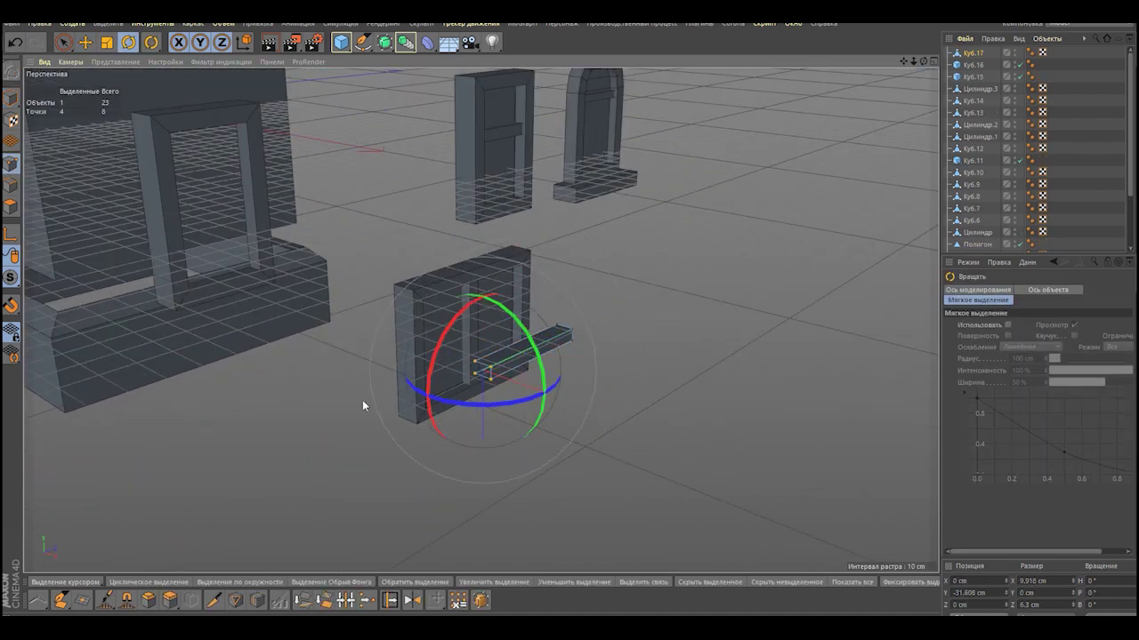
pyautogui.press('m')
pyautogui.press('e')
pyautogui.moveTo(152, 526)
pyautogui.keyDown('alt'); pyautogui.mouseDown()
pyautogui.moveTo(486, 417)
pyautogui.moveTo(441, 367)
pyautogui.moveTo(293, 356)
pyautogui.moveTo(590, 440)
pyautogui.moveTo(503, 396)
pyautogui.moveTo(623, 403)
pyautogui.mouseUp(); pyautogui.keyUp('alt')
# - Add a loop cut at 50% across the middle of the bar
pyautogui.press('m')
pyautogui.press('l')
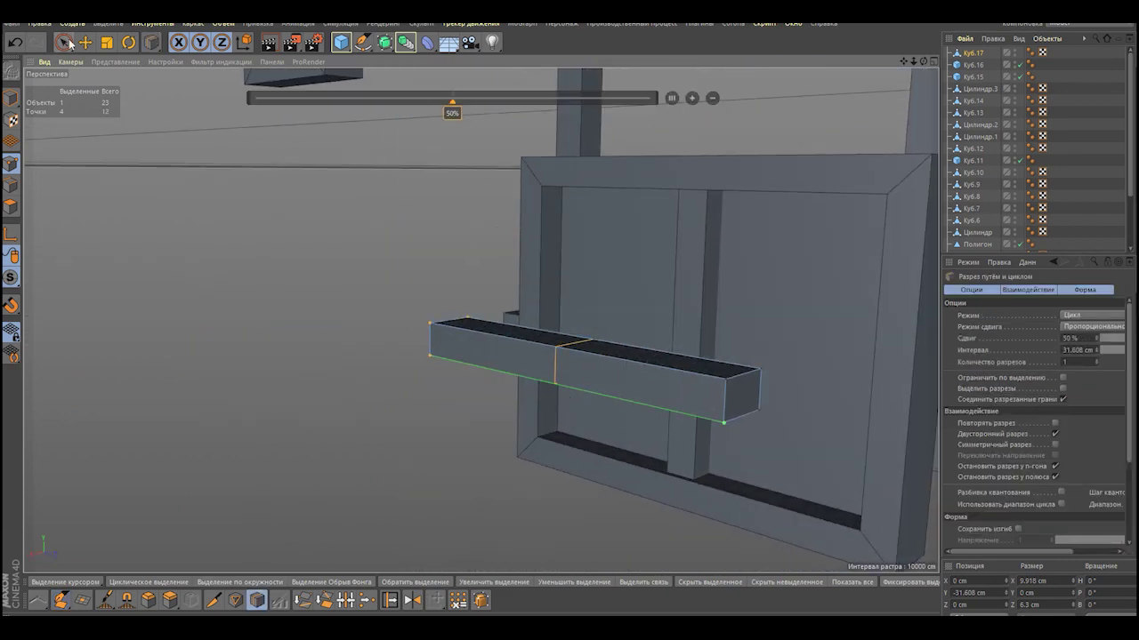
pyautogui.click(65, 43)
pyautogui.keyDown('alt'); pyautogui.moveTo(534, 374); pyautogui.dragTo(620, 322); pyautogui.keyUp('alt')
pyautogui.scroll(-2, 534, 275)
pyautogui.scroll(-4, 114, 178)
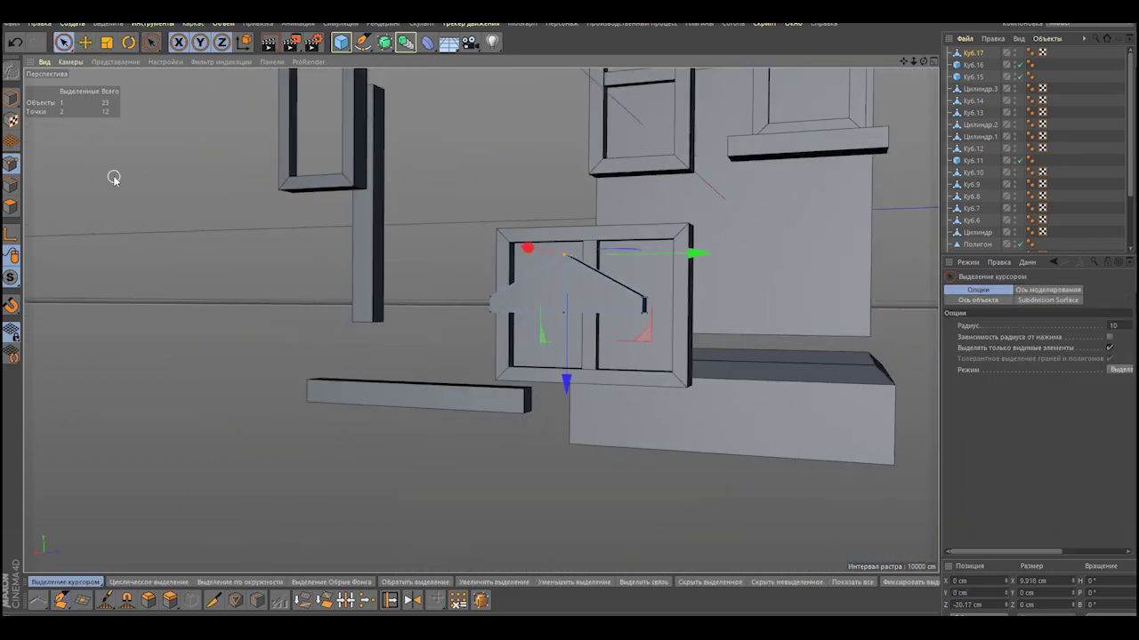
pyautogui.moveTo(115, 177)
pyautogui.keyDown('alt'); pyautogui.mouseDown()
pyautogui.moveTo(564, 318)
pyautogui.moveTo(536, 299)
pyautogui.moveTo(504, 307)
pyautogui.moveTo(521, 237)
pyautogui.mouseUp(); pyautogui.keyUp('alt')
pyautogui.press('9')
pyautogui.press('t')
pyautogui.scroll(-3, 591, 297)
pyautogui.scroll(-2, 504, 306)
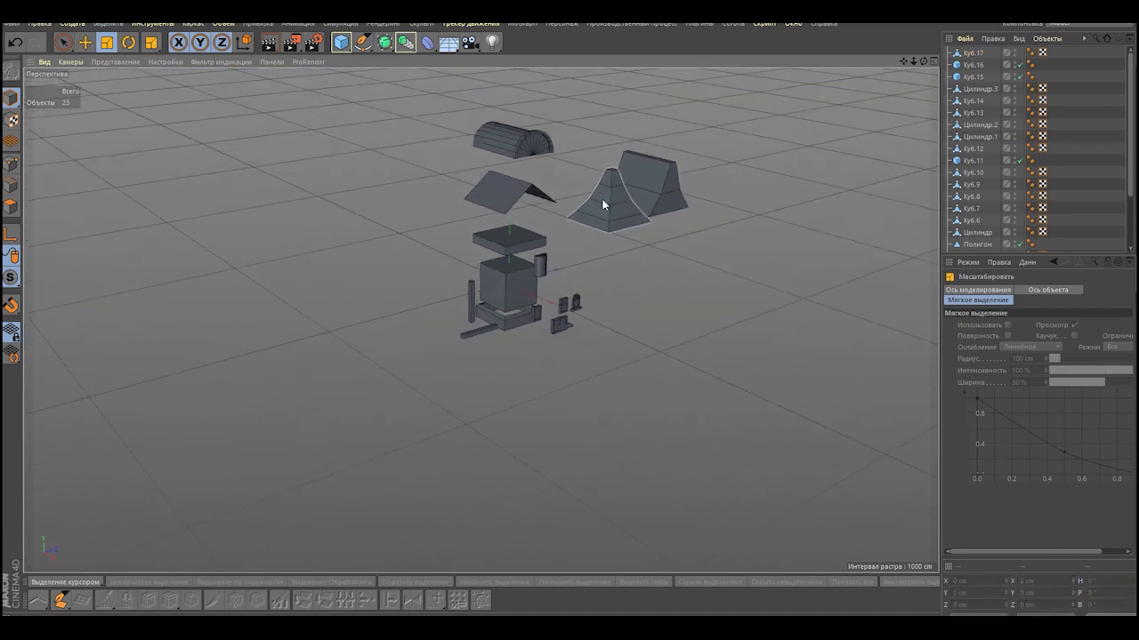
# - Copy the flat slab and stretch the copy upward into a tall box
pyautogui.click(622, 191)
pyautogui.press('e')
pyautogui.click(512, 196)
pyautogui.scroll(3, 504, 84)
pyautogui.keyDown('alt'); pyautogui.moveTo(574, 329); pyautogui.dragTo(552, 303); pyautogui.keyUp('alt')
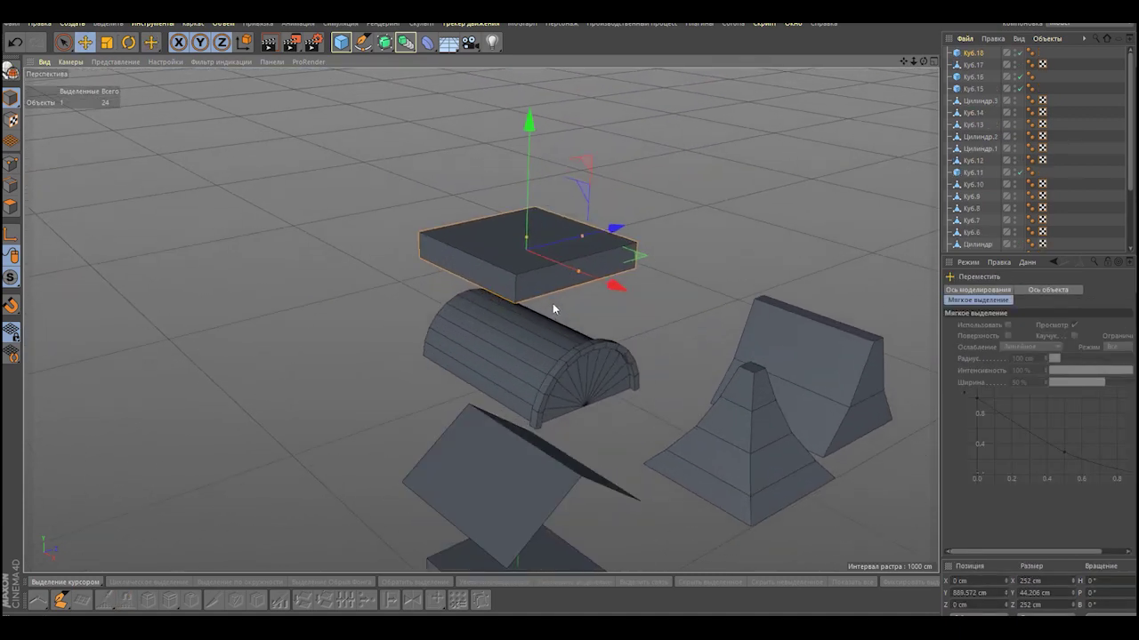
pyautogui.moveTo(525, 230); pyautogui.dragTo(526, 193)
# - Extrude the box's top face and taper it inward to about 70%
pyautogui.press('9')
pyautogui.press('Return')
pyautogui.click(523, 195)
pyautogui.press('t')
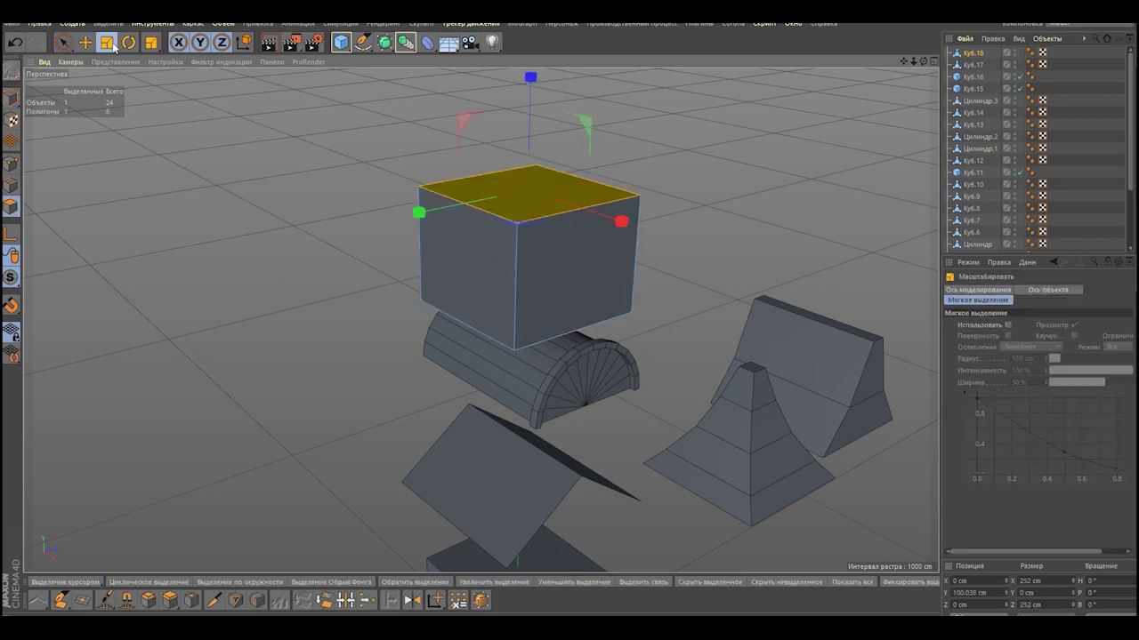
pyautogui.press('t')
pyautogui.keyDown('ctrl'); pyautogui.moveTo(523, 267); pyautogui.dragTo(135, 232); pyautogui.keyUp('ctrl')
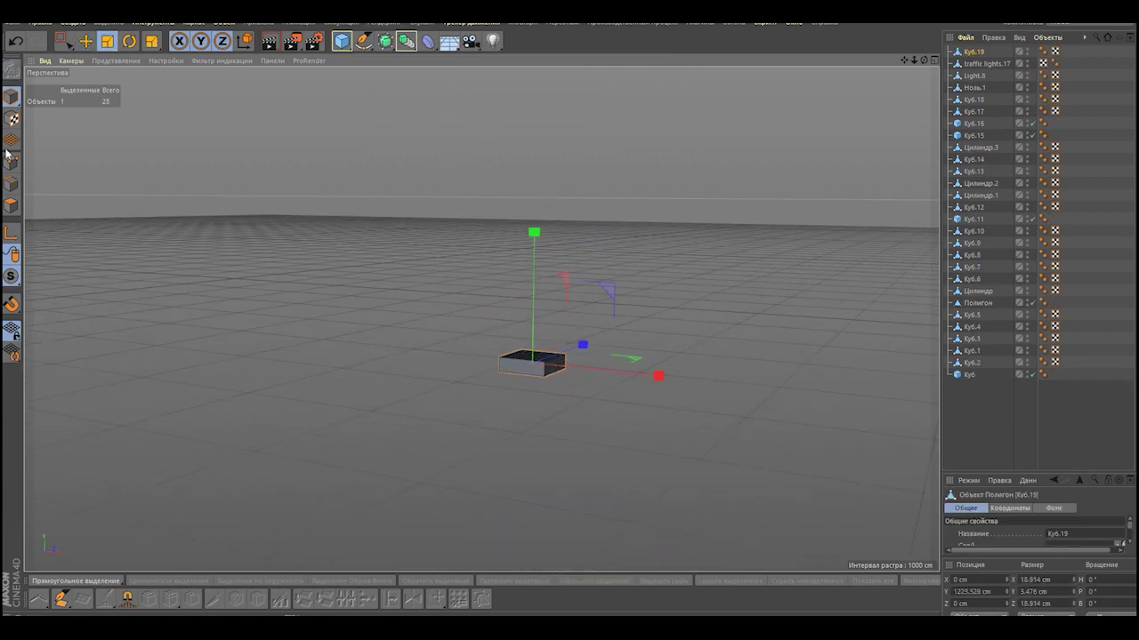
# - Taper the copied box into a slim base and extrude its top face up in side view into a pole
pyautogui.keyDown('ctrl'); pyautogui.moveTo(418, 218); pyautogui.dragTo(323, 213); pyautogui.keyUp('ctrl')
pyautogui.press('e')
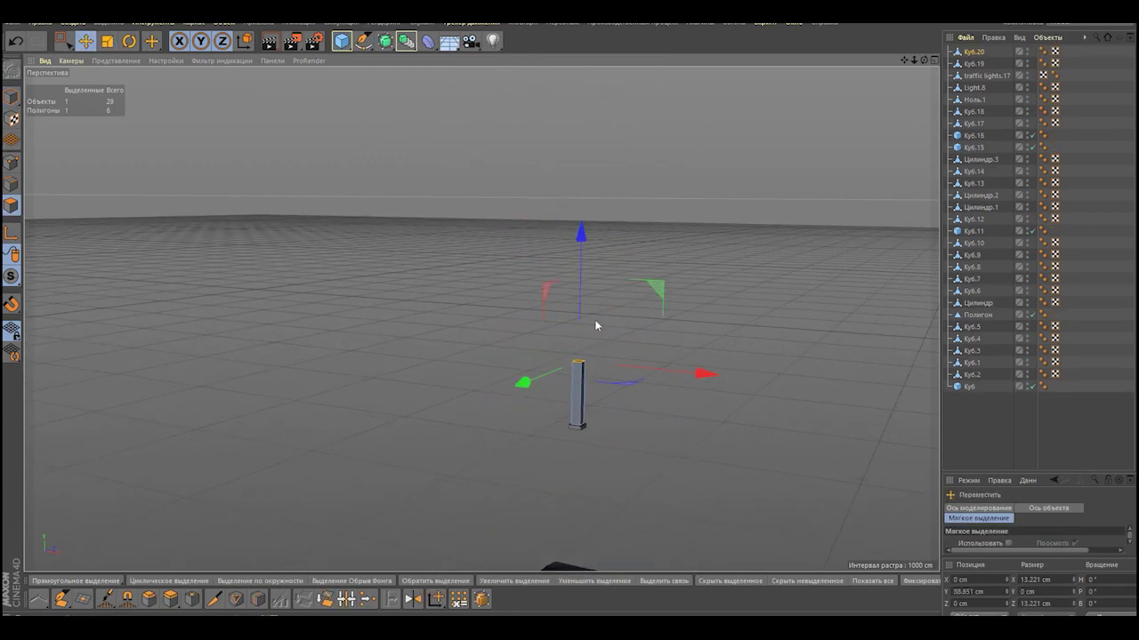
pyautogui.middleClick(594, 320)
pyautogui.middleClick(406, 436)
pyautogui.keyDown('ctrl'); pyautogui.moveTo(356, 332); pyautogui.dragTo(294, 336); pyautogui.keyUp('ctrl')
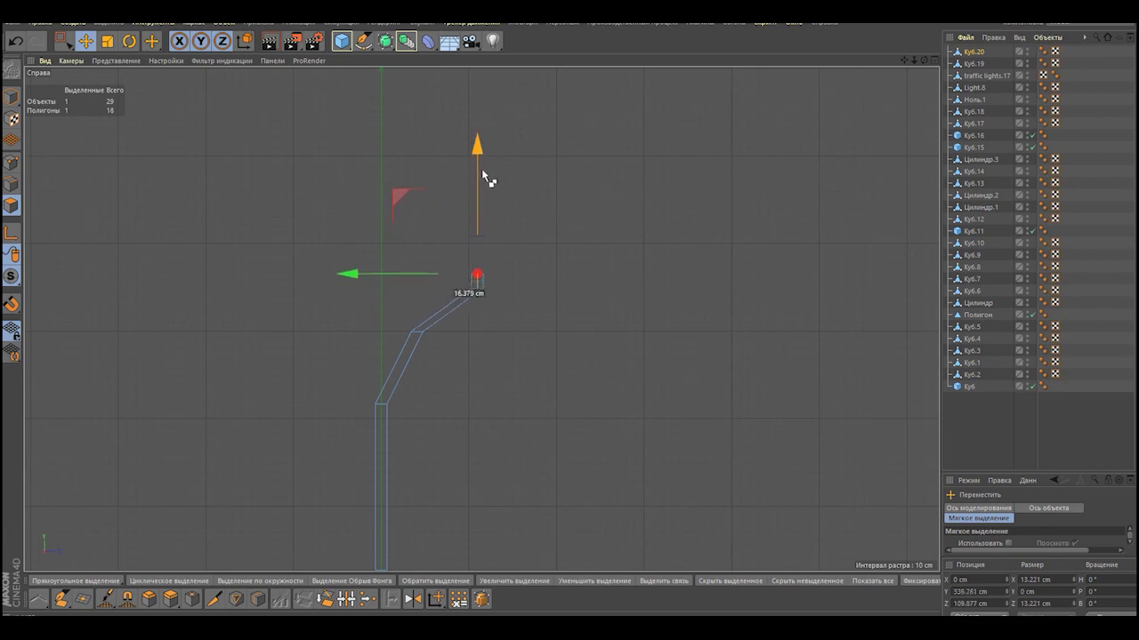
# - Slightly enlarge the lamp-head faces at the pole's bent tip
pyautogui.press('F1')
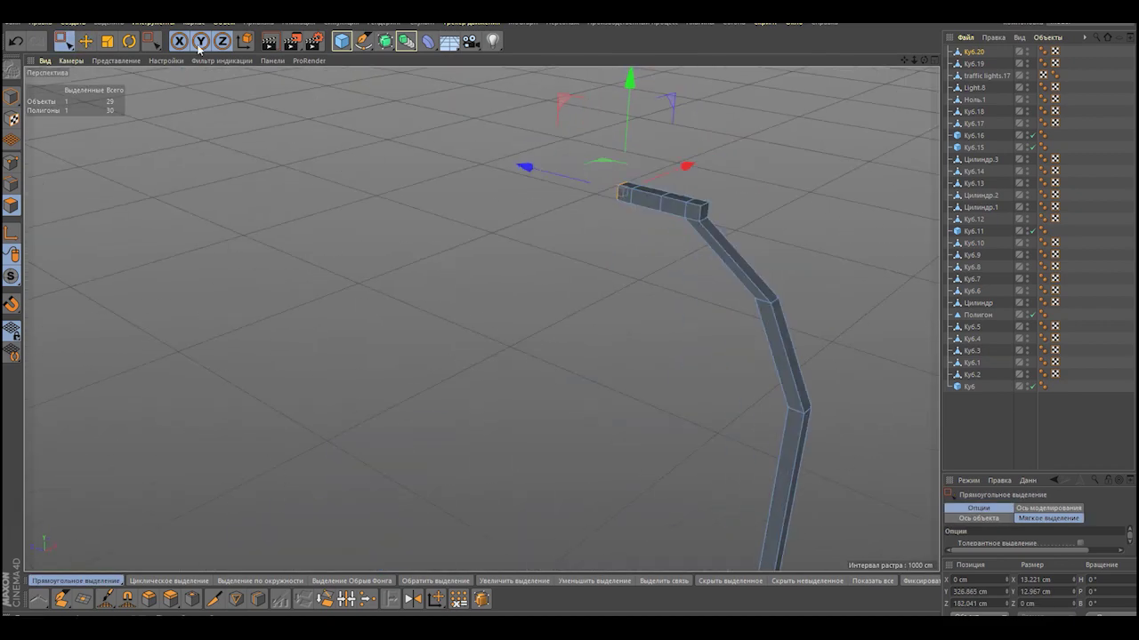
pyautogui.keyDown('alt'); pyautogui.moveTo(783, 202); pyautogui.dragTo(623, 267); pyautogui.keyUp('alt')
pyautogui.press('t')
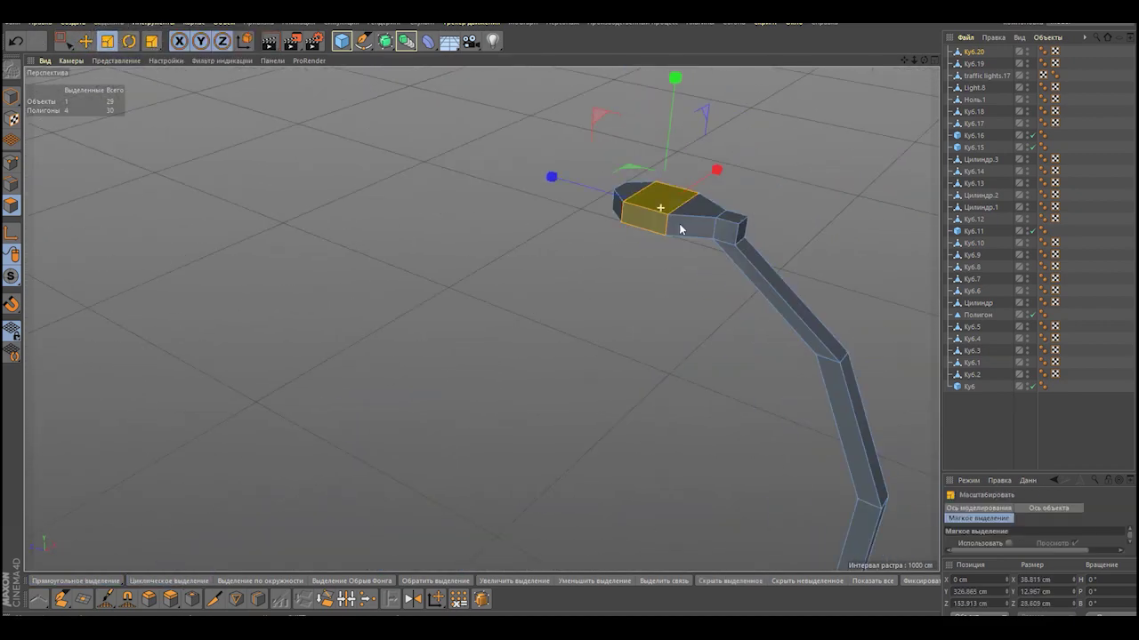
pyautogui.keyDown('alt'); pyautogui.moveTo(579, 221); pyautogui.dragTo(808, 307); pyautogui.keyUp('alt')
pyautogui.moveTo(556, 291); pyautogui.dragTo(546, 296)
# - Box-select the lamp head's end points in side view and extend its tip outward
pyautogui.middleClick(546, 296)
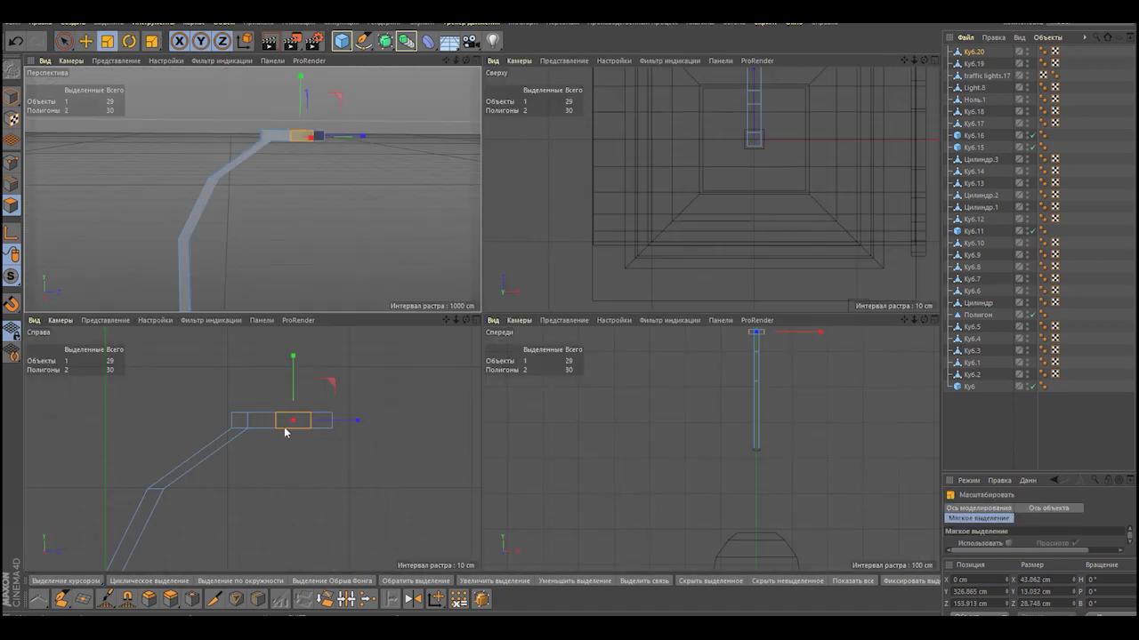
pyautogui.middleClick(284, 427)
pyautogui.press('0')
pyautogui.moveTo(246, 281); pyautogui.dragTo(334, 355)
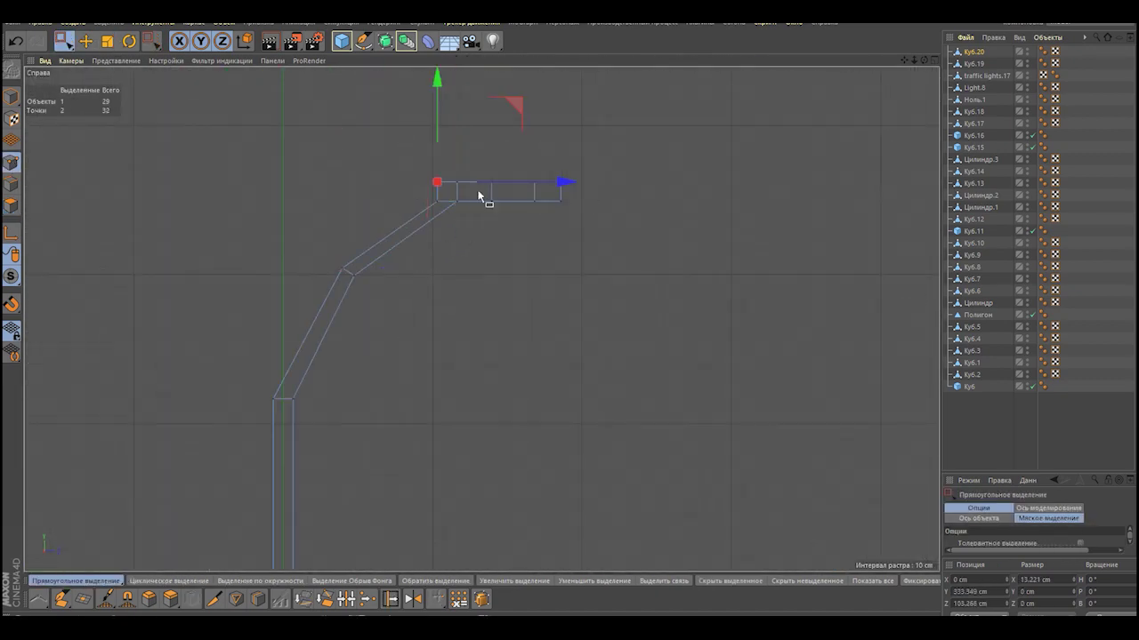
pyautogui.press('F1')
pyautogui.keyDown('alt'); pyautogui.moveTo(460, 276); pyautogui.dragTo(421, 363); pyautogui.keyUp('alt')
# - Move the large base cube along X
pyautogui.scroll(-3, 421, 363)
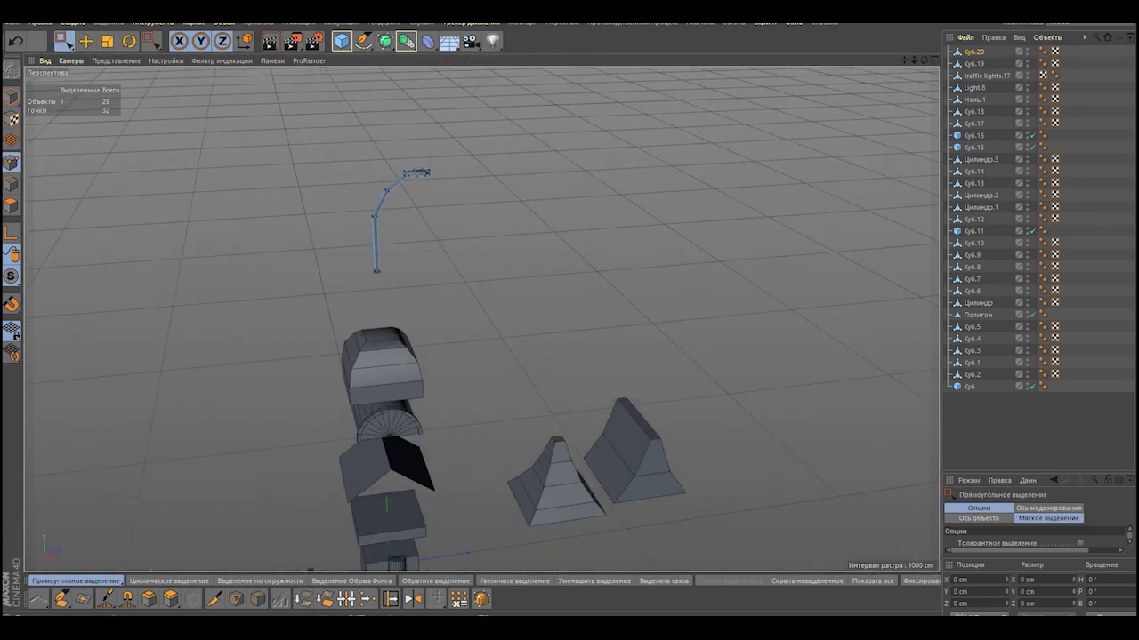
pyautogui.click(569, 266)
pyautogui.moveTo(569, 250)
pyautogui.mouseDown()
pyautogui.moveTo(651, 260)
pyautogui.moveTo(279, 231)
pyautogui.mouseUp()
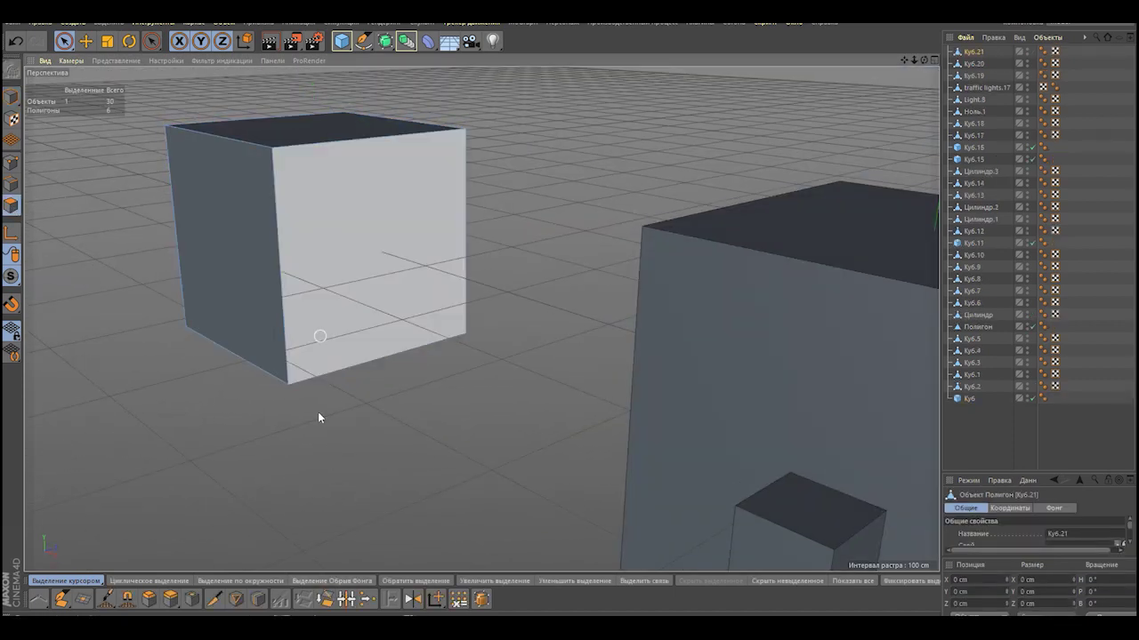
# - Delete the cube's top face and loop-cut its front face down the middle
pyautogui.click(277, 124)
pyautogui.press('Delete')
pyautogui.keyDown('alt'); pyautogui.moveTo(277, 122); pyautogui.dragTo(408, 245); pyautogui.keyUp('alt')
pyautogui.click(409, 244)
pyautogui.press('k')
pyautogui.press('l')
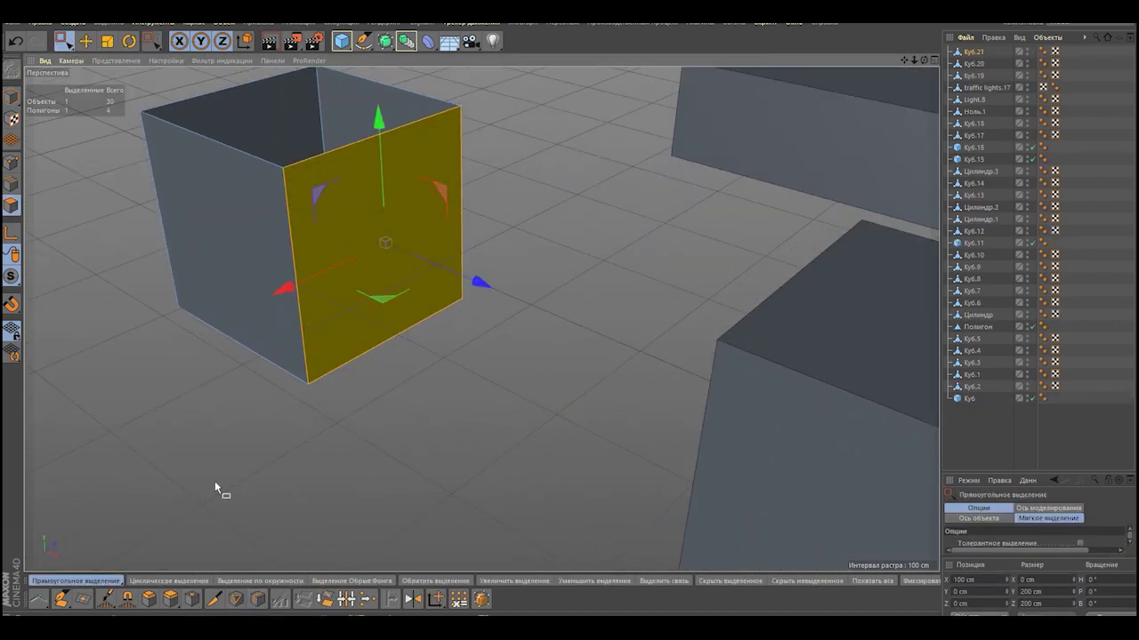
pyautogui.click(383, 143)
# - Inset both halves of the front face and squash the insets vertically
pyautogui.press('space')
pyautogui.moveTo(989, 470); pyautogui.dragTo(989, 322)
pyautogui.press('i')
pyautogui.moveTo(534, 267)
pyautogui.mouseDown()
pyautogui.moveTo(605, 267)
pyautogui.moveTo(109, 24)
pyautogui.mouseUp()
pyautogui.click(107, 40)
pyautogui.moveTo(380, 113); pyautogui.dragTo(383, 167)
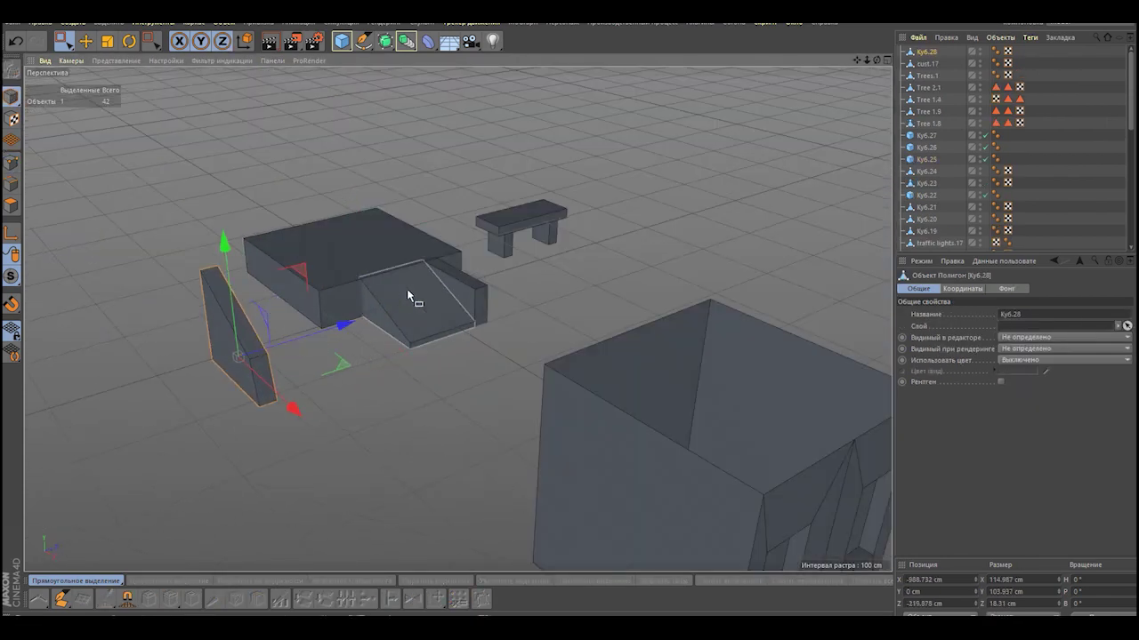
# - Cut an edge loop across the plate
pyautogui.keyDown('alt'); pyautogui.moveTo(415, 316); pyautogui.dragTo(328, 289); pyautogui.keyUp('alt')
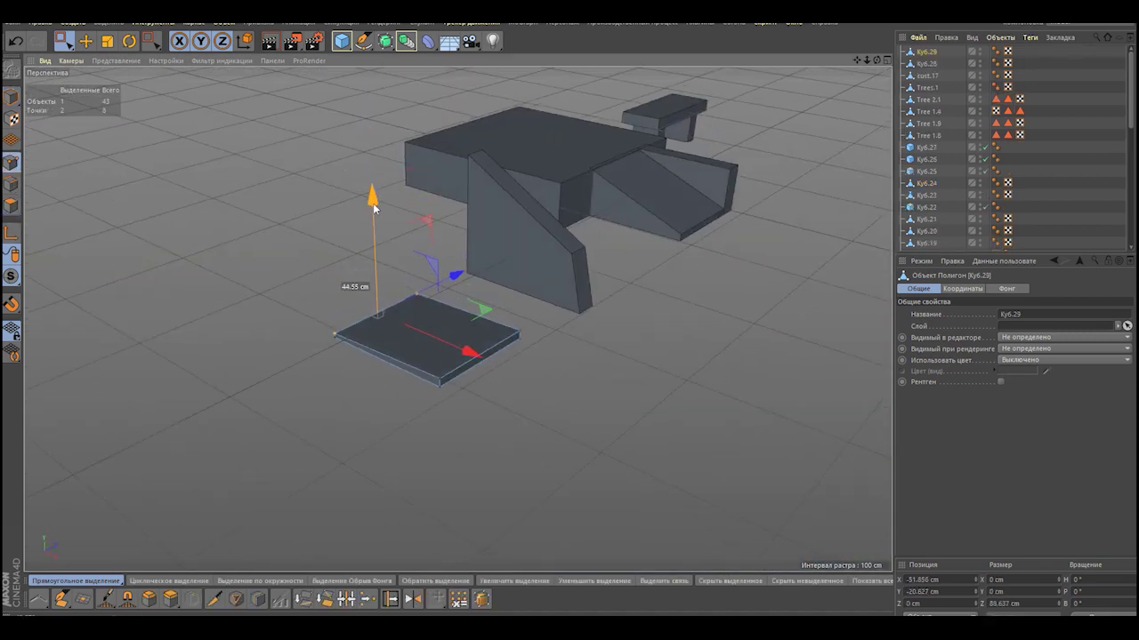
pyautogui.moveTo(377, 202)
pyautogui.keyDown('alt'); pyautogui.mouseDown()
pyautogui.moveTo(427, 306)
pyautogui.moveTo(410, 294)
pyautogui.moveTo(479, 353)
pyautogui.moveTo(442, 325)
pyautogui.mouseUp(); pyautogui.keyUp('alt')
pyautogui.press('k')
pyautogui.press('l')
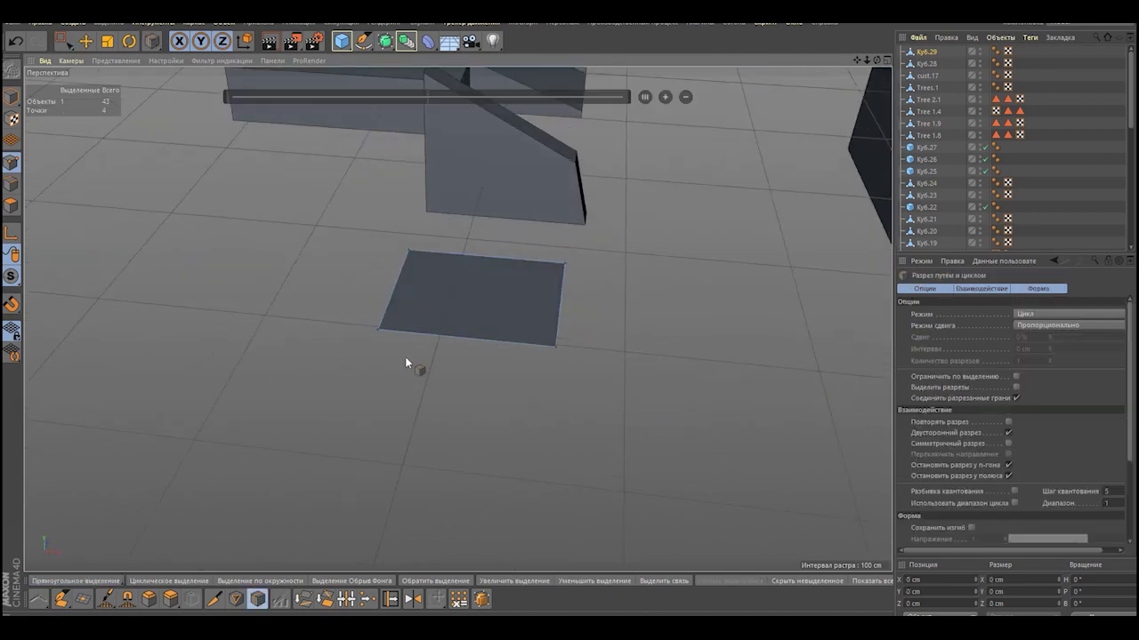
pyautogui.click(63, 41)
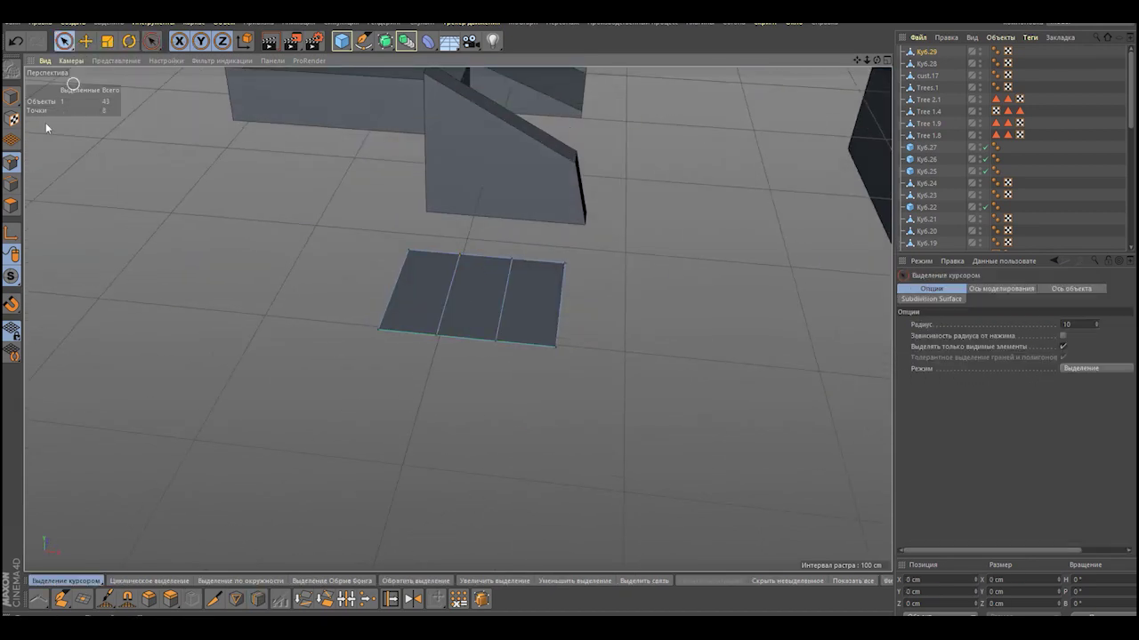
# - Extrude the plate's left top face upward into a raised step
pyautogui.click(454, 307)
pyautogui.press('d')
pyautogui.moveTo(445, 303)
pyautogui.keyDown('alt'); pyautogui.mouseDown()
pyautogui.moveTo(432, 306)
pyautogui.moveTo(445, 382)
pyautogui.mouseUp(); pyautogui.keyUp('alt')
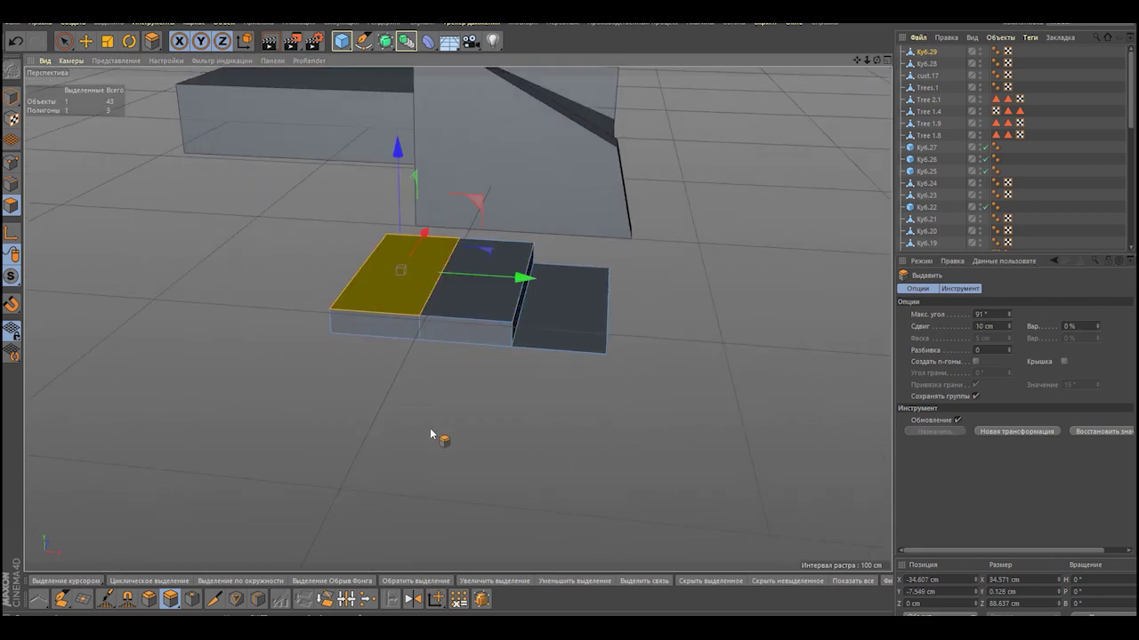
pyautogui.moveTo(430, 434)
pyautogui.mouseDown()
pyautogui.moveTo(418, 356)
pyautogui.moveTo(445, 320)
pyautogui.mouseUp()
pyautogui.press('space')
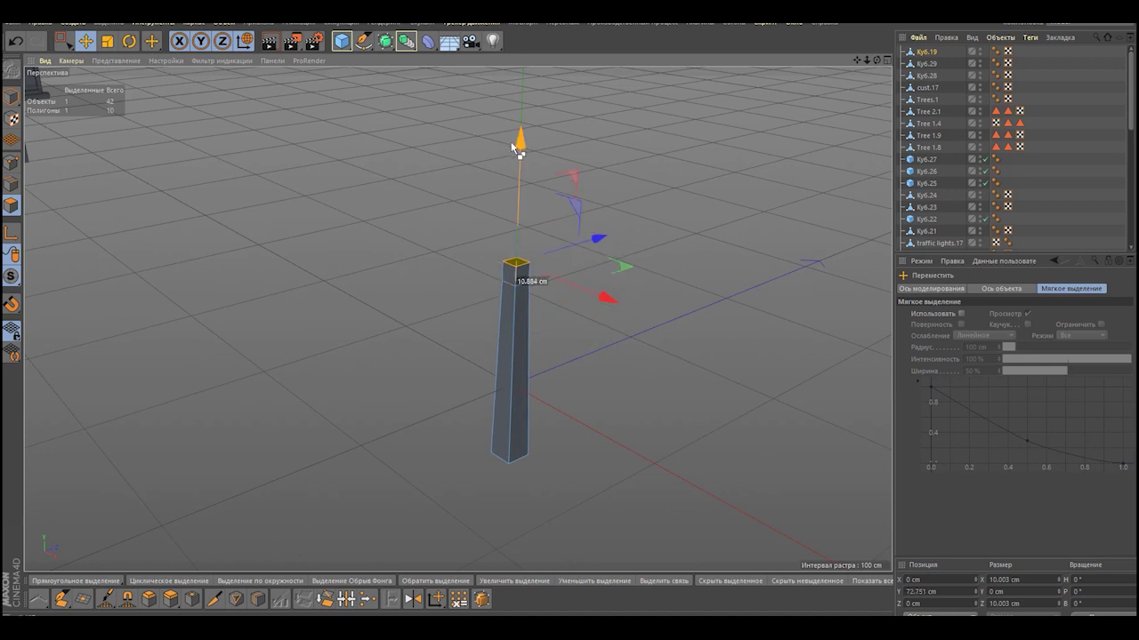
# - Extrude the column top into branches, tilt the branch ends, and shift the base point to bend the trunk
pyautogui.click(149, 599)
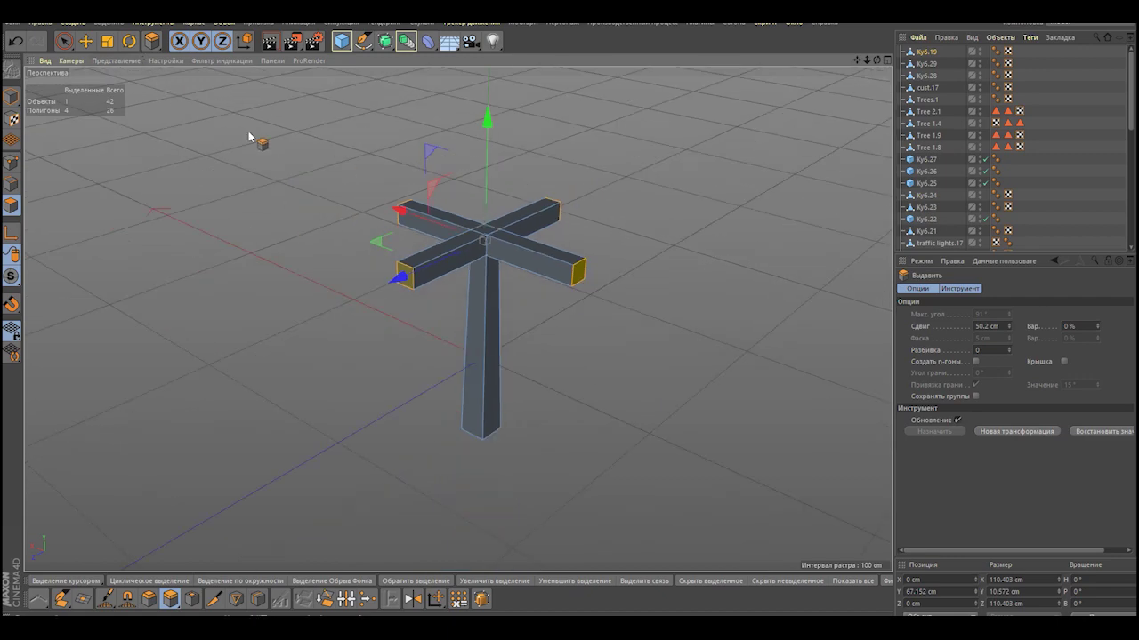
pyautogui.press('e')
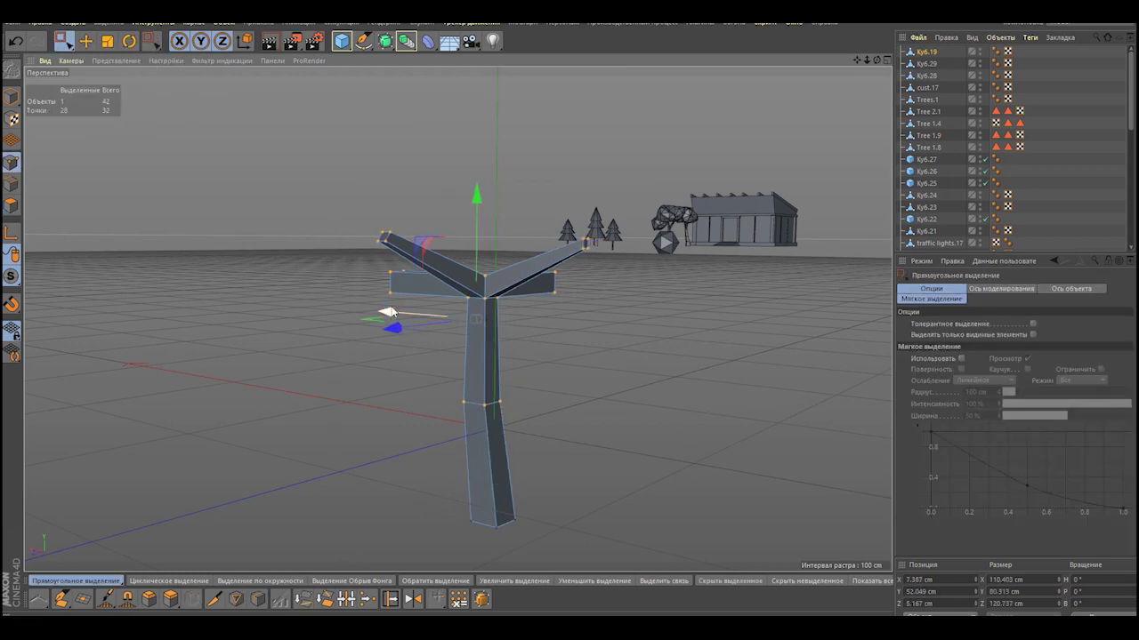
pyautogui.moveTo(389, 311)
pyautogui.keyDown('alt'); pyautogui.mouseDown()
pyautogui.moveTo(614, 324)
pyautogui.moveTo(261, 97)
pyautogui.mouseUp(); pyautogui.keyUp('alt')
pyautogui.press('r')
pyautogui.keyDown('alt'); pyautogui.moveTo(566, 240); pyautogui.dragTo(567, 507); pyautogui.keyUp('alt')
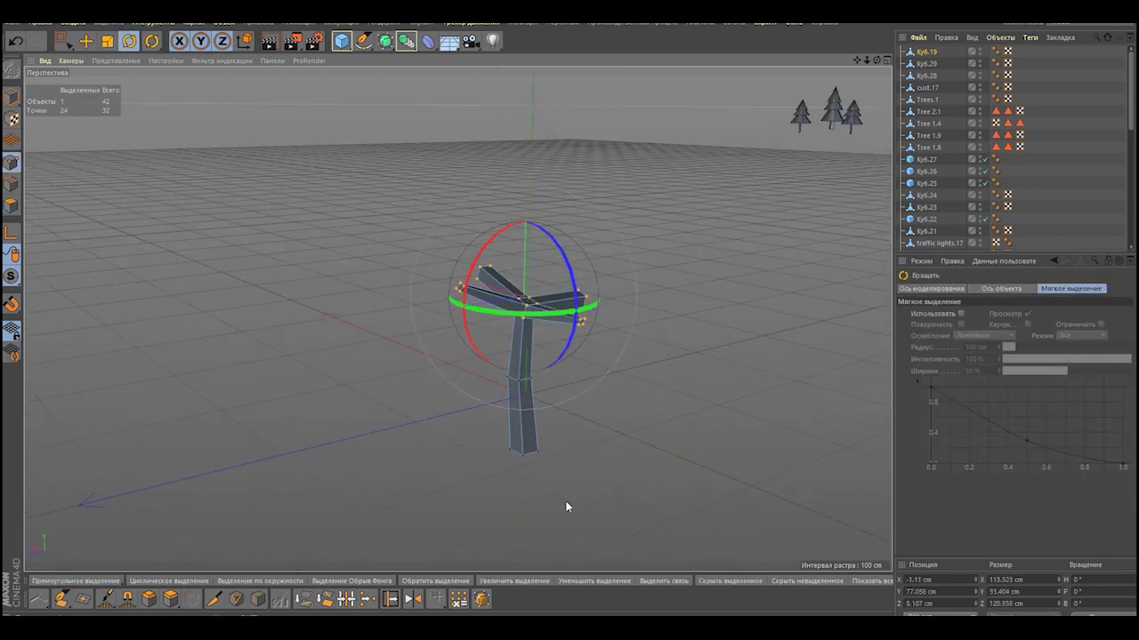
pyautogui.moveTo(366, 461)
pyautogui.mouseDown()
pyautogui.moveTo(509, 451)
pyautogui.moveTo(612, 412)
pyautogui.mouseUp()
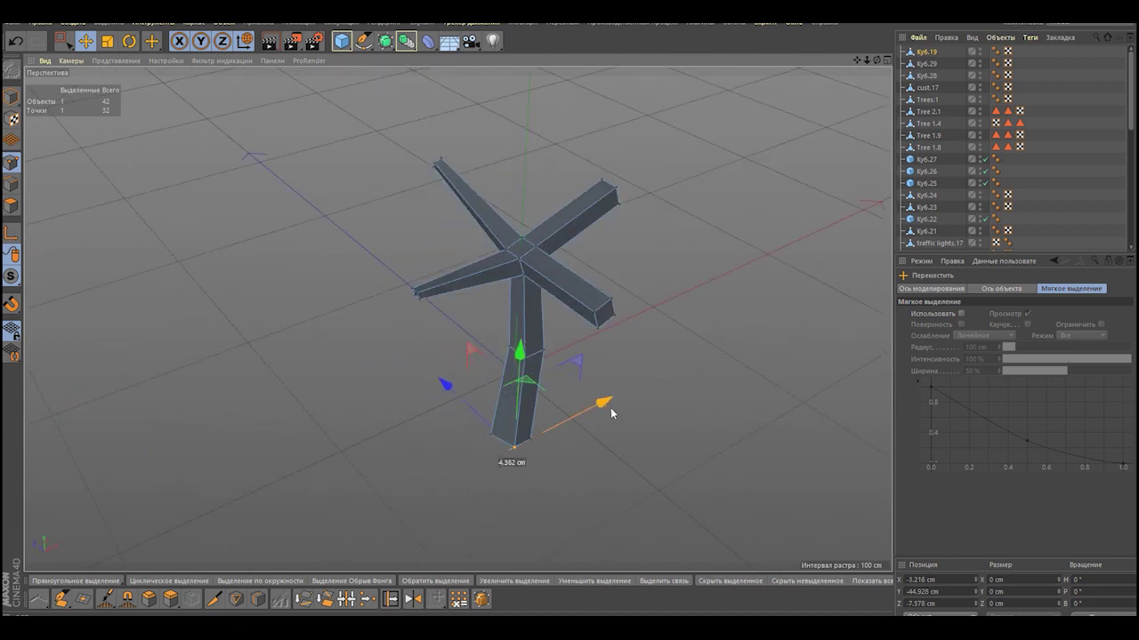
# - Add a Sphere primitive above the trunk for the tree crown
pyautogui.press('0')
pyautogui.click(11, 204)
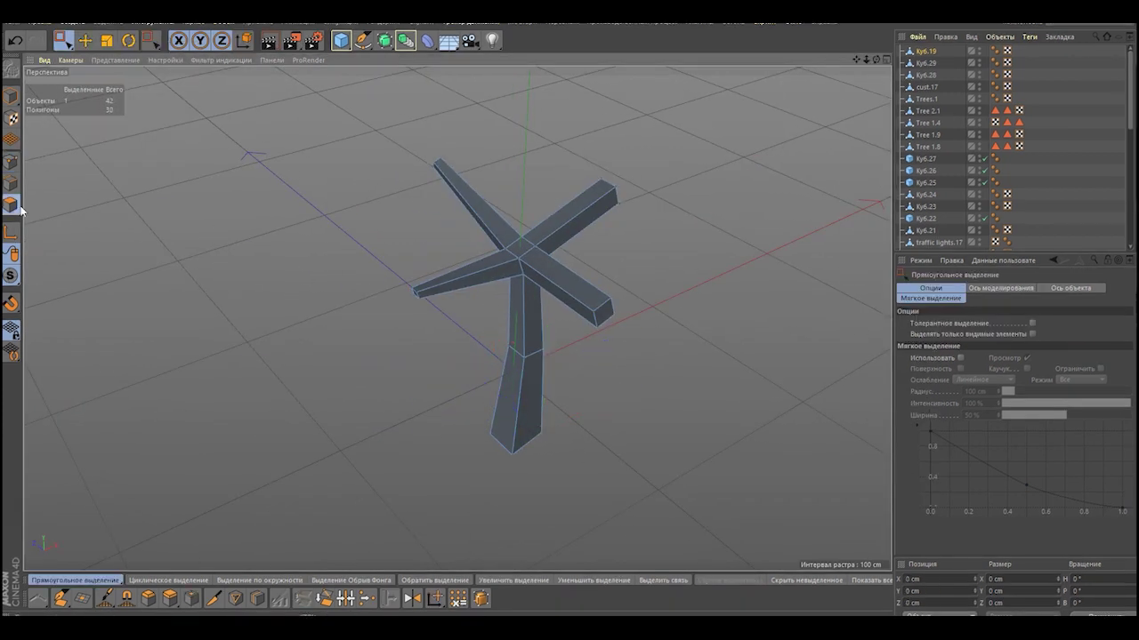
pyautogui.press('t')
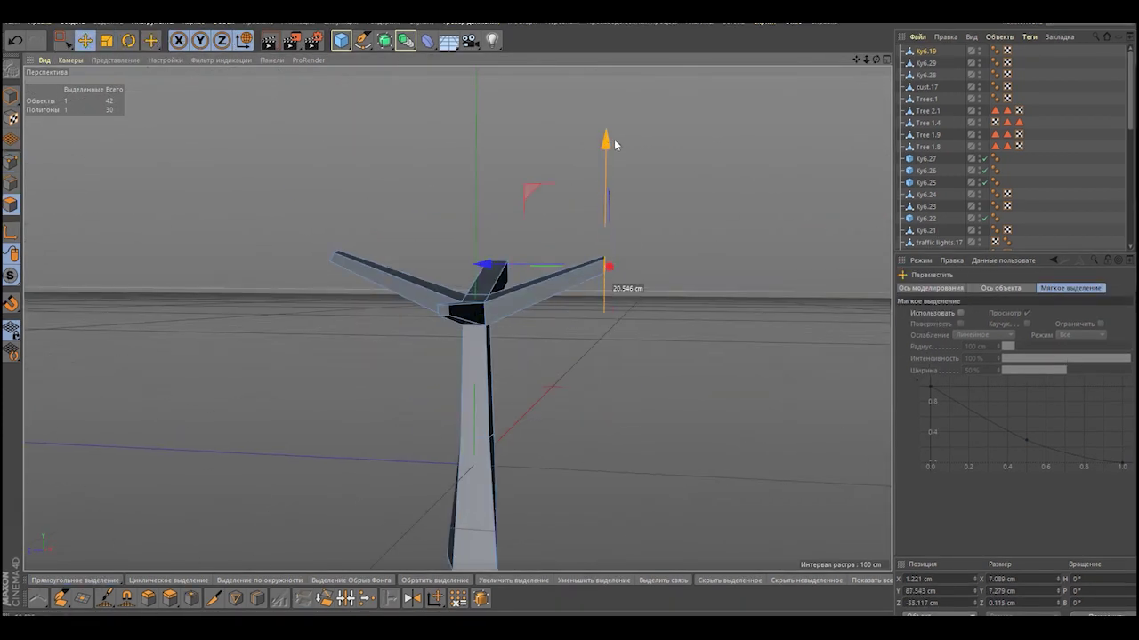
pyautogui.click(340, 40)
pyautogui.click(483, 53)
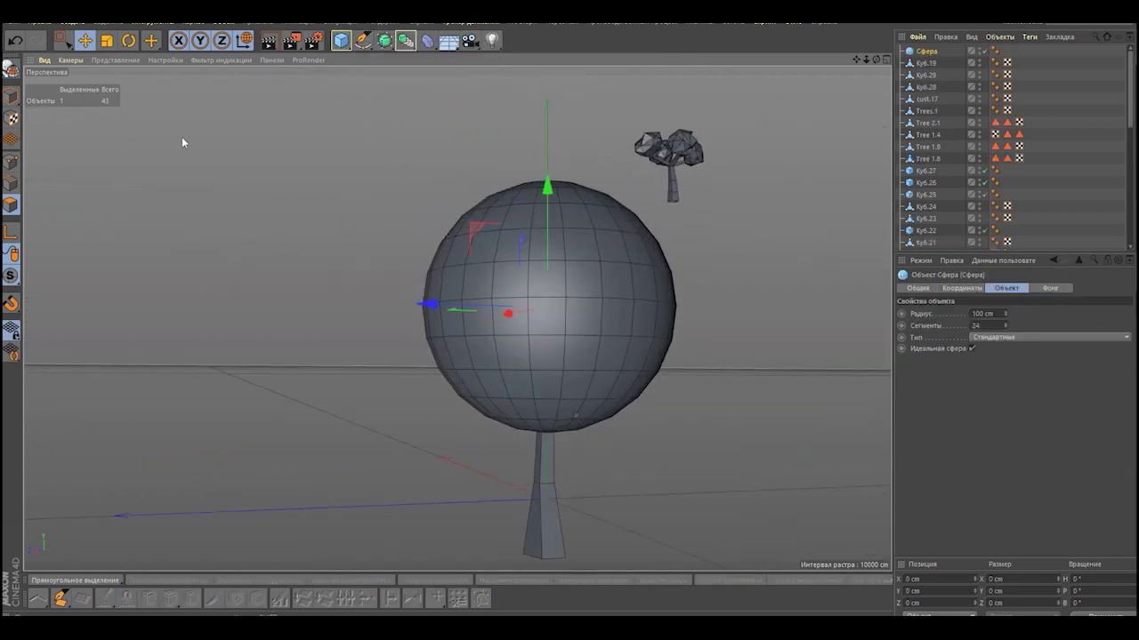
# - Lower the sphere's segments to 15 or fewer and set its type to a triangle-based polyhedron
pyautogui.moveTo(1006, 322); pyautogui.dragTo(1008, 327)
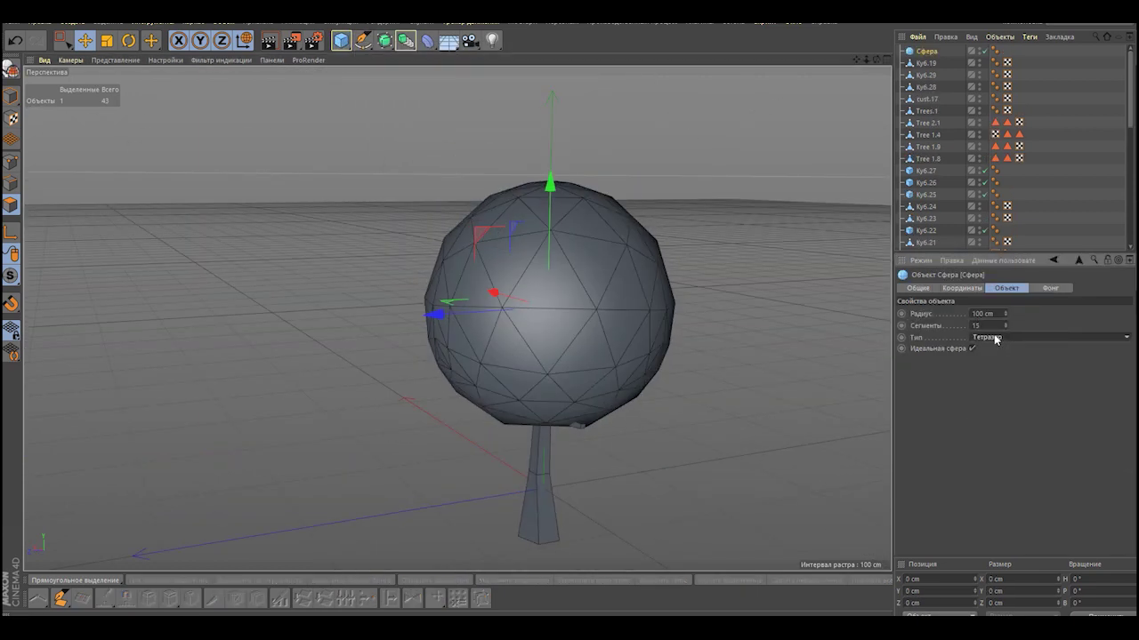
pyautogui.scroll(3, 996, 339)
pyautogui.click(1006, 328)
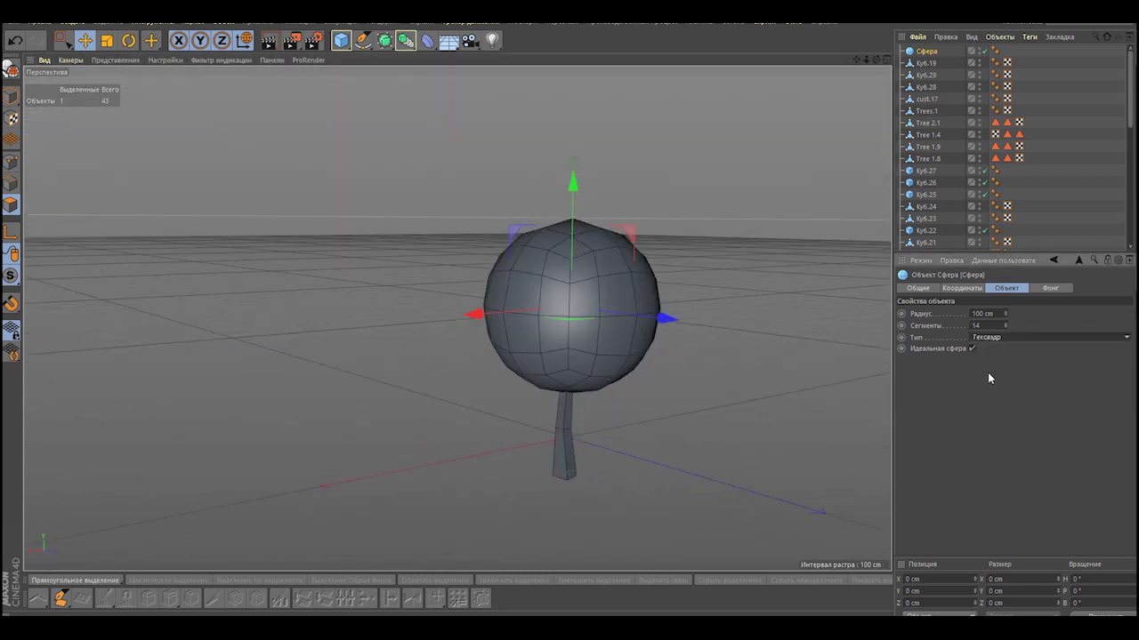
pyautogui.click(987, 338)
pyautogui.click(995, 406)
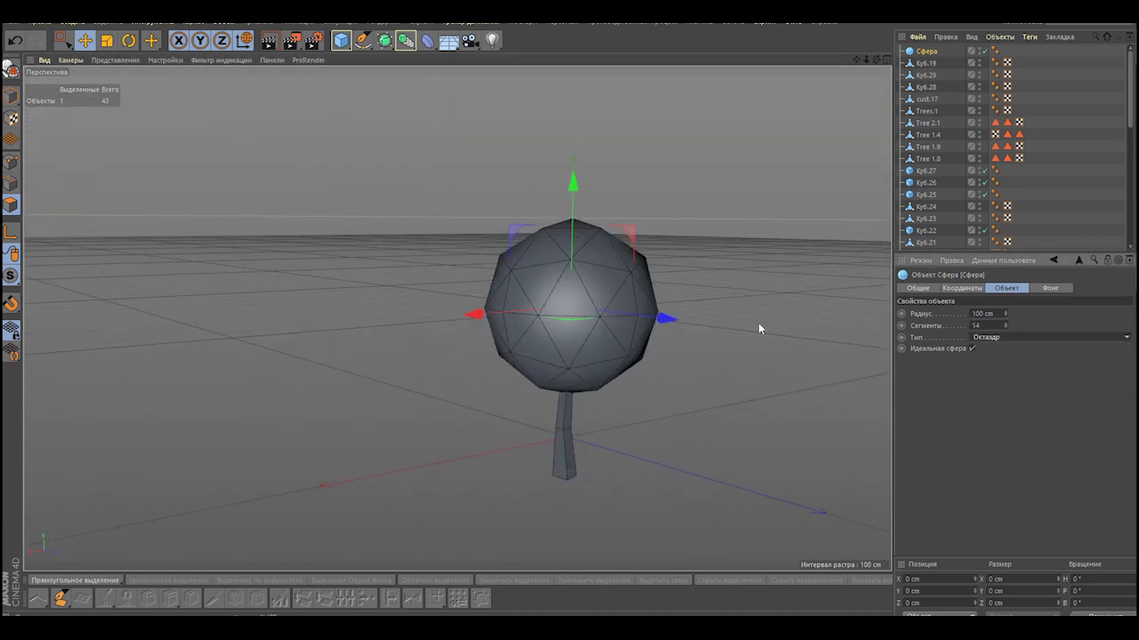
pyautogui.click(116, 60)
pyautogui.click(133, 85)
pyautogui.keyDown('alt'); pyautogui.moveTo(631, 285); pyautogui.dragTo(676, 284); pyautogui.keyUp('alt')
pyautogui.click(994, 51)
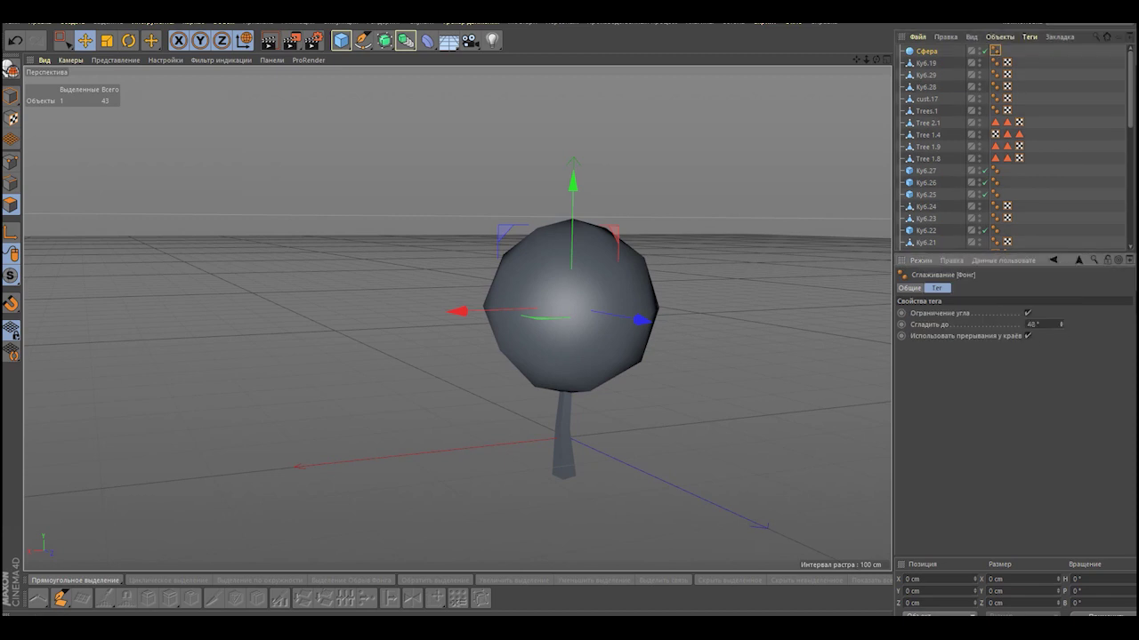
pyautogui.click(925, 51)
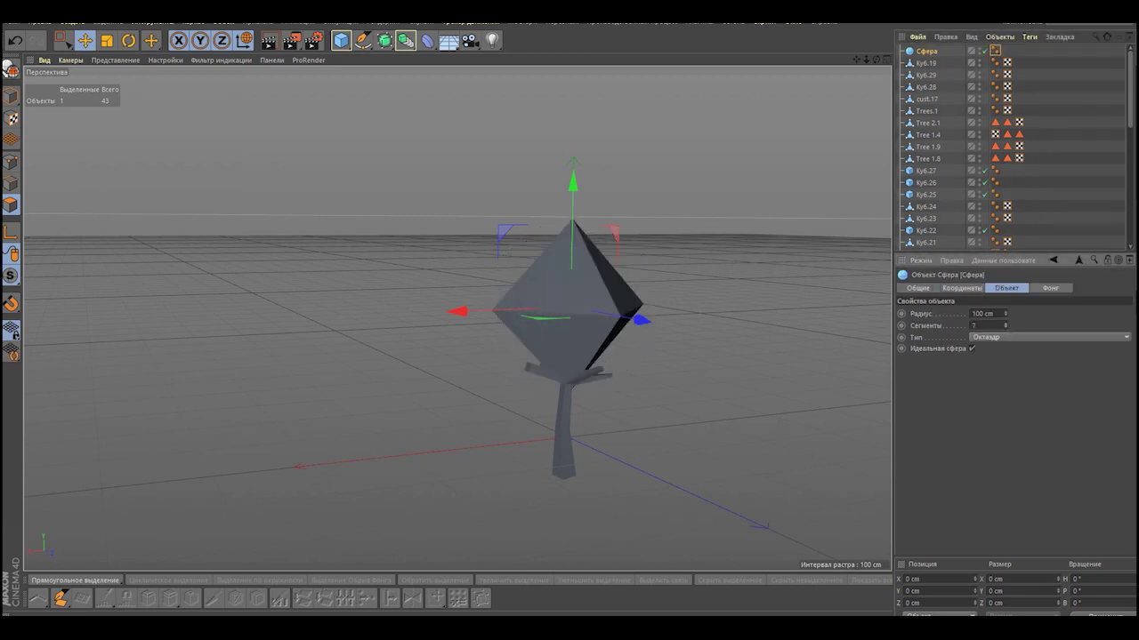
pyautogui.click(1003, 328)
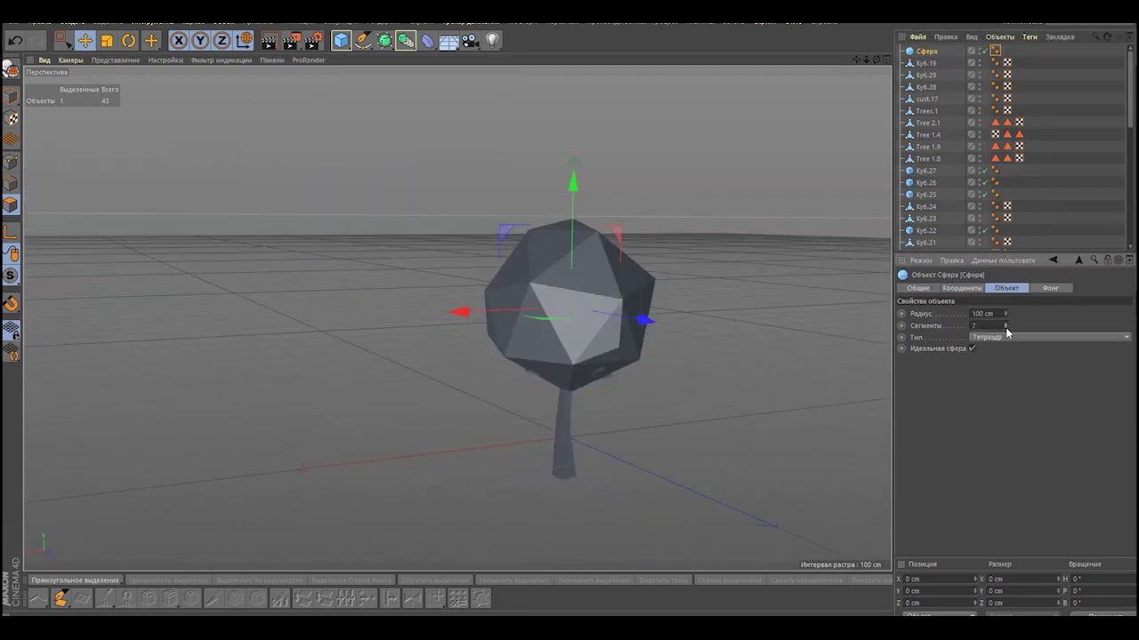
# - Shrink the crown sphere, duplicate it, and place and slightly squash the copy beside the original
pyautogui.press('t')
pyautogui.moveTo(534, 193); pyautogui.dragTo(360, 193)
pyautogui.press('e')
pyautogui.moveTo(469, 330); pyautogui.dragTo(330, 386)
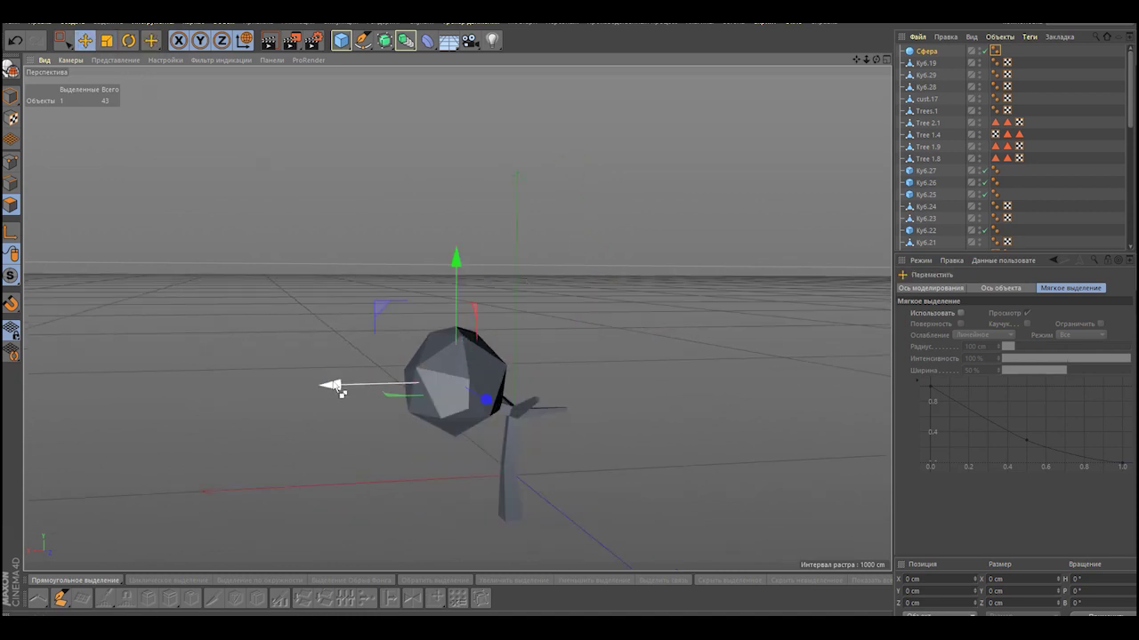
pyautogui.keyDown('ctrl'); pyautogui.moveTo(457, 381); pyautogui.dragTo(538, 376); pyautogui.keyUp('ctrl')
pyautogui.press('t')
pyautogui.moveTo(532, 294)
pyautogui.mouseDown()
pyautogui.moveTo(531, 278)
pyautogui.moveTo(531, 294)
pyautogui.mouseUp()
pyautogui.moveTo(531, 293)
pyautogui.keyDown('alt'); pyautogui.mouseDown()
pyautogui.moveTo(515, 358)
pyautogui.moveTo(498, 355)
pyautogui.moveTo(533, 338)
pyautogui.moveTo(515, 374)
pyautogui.moveTo(615, 412)
pyautogui.moveTo(715, 323)
pyautogui.moveTo(544, 240)
pyautogui.mouseUp(); pyautogui.keyUp('alt')
# - Place a third sphere on the trunk and position a fourth copy slightly lower in the cluster
pyautogui.press('t')
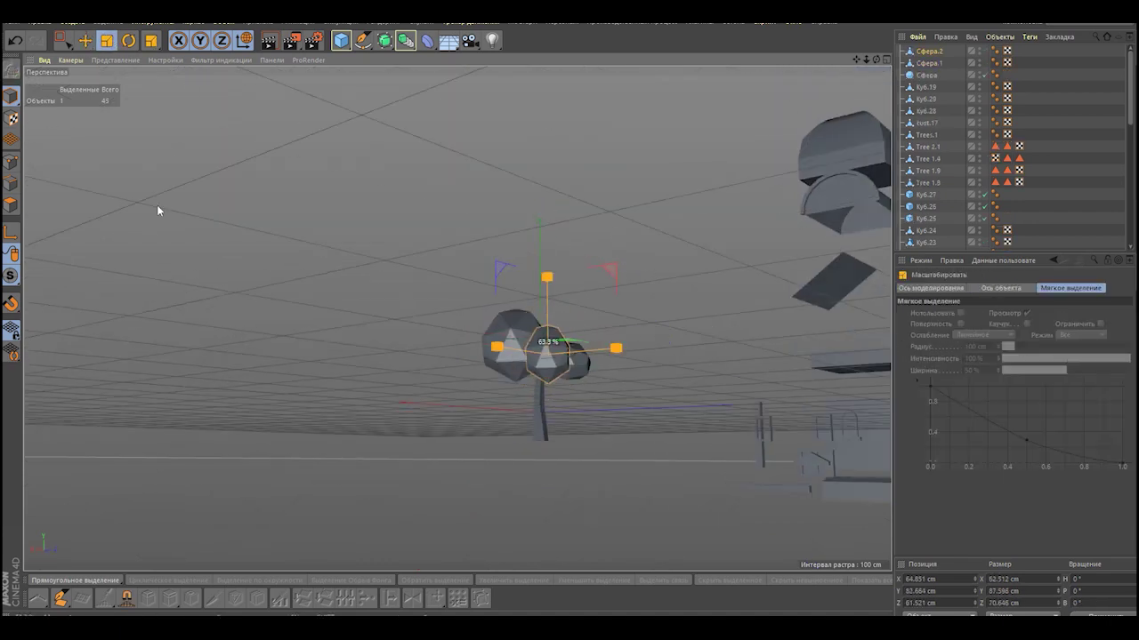
pyautogui.press('e')
pyautogui.moveTo(158, 211)
pyautogui.keyDown('alt'); pyautogui.mouseDown()
pyautogui.moveTo(646, 432)
pyautogui.moveTo(572, 160)
pyautogui.moveTo(498, 294)
pyautogui.moveTo(622, 267)
pyautogui.mouseUp(); pyautogui.keyUp('alt')
pyautogui.click(605, 284)
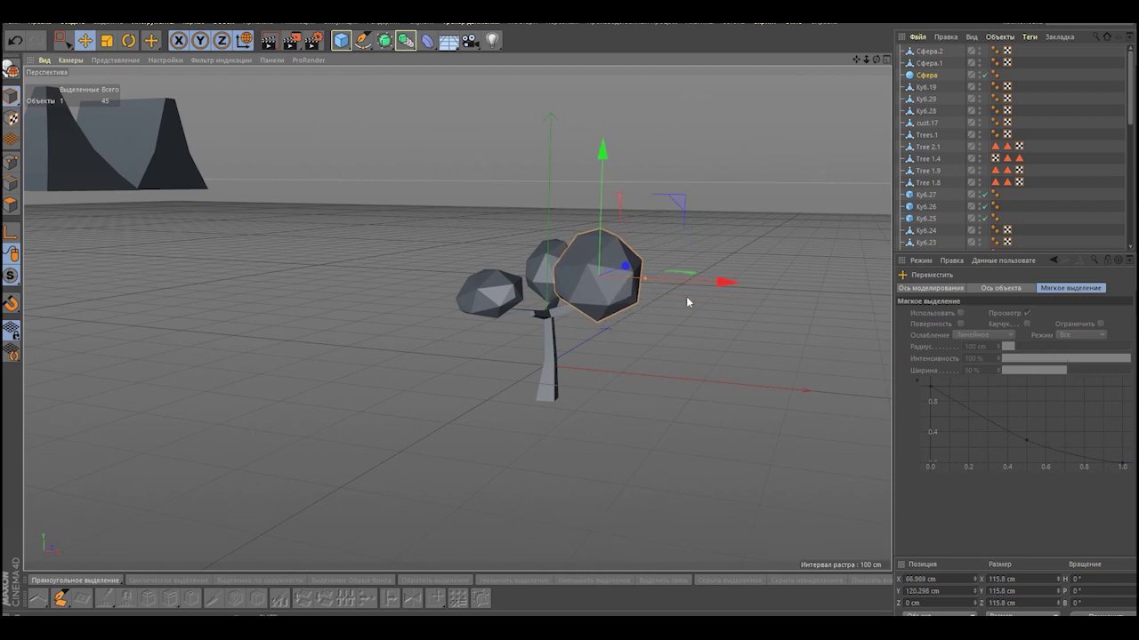
pyautogui.keyDown('ctrl'); pyautogui.moveTo(686, 300); pyautogui.dragTo(623, 298); pyautogui.keyUp('ctrl')
pyautogui.keyDown('alt'); pyautogui.moveTo(623, 298); pyautogui.dragTo(594, 253); pyautogui.keyUp('alt')
pyautogui.moveTo(526, 211); pyautogui.dragTo(528, 219)
pyautogui.keyDown('alt'); pyautogui.moveTo(529, 219); pyautogui.dragTo(532, 242); pyautogui.keyUp('alt')
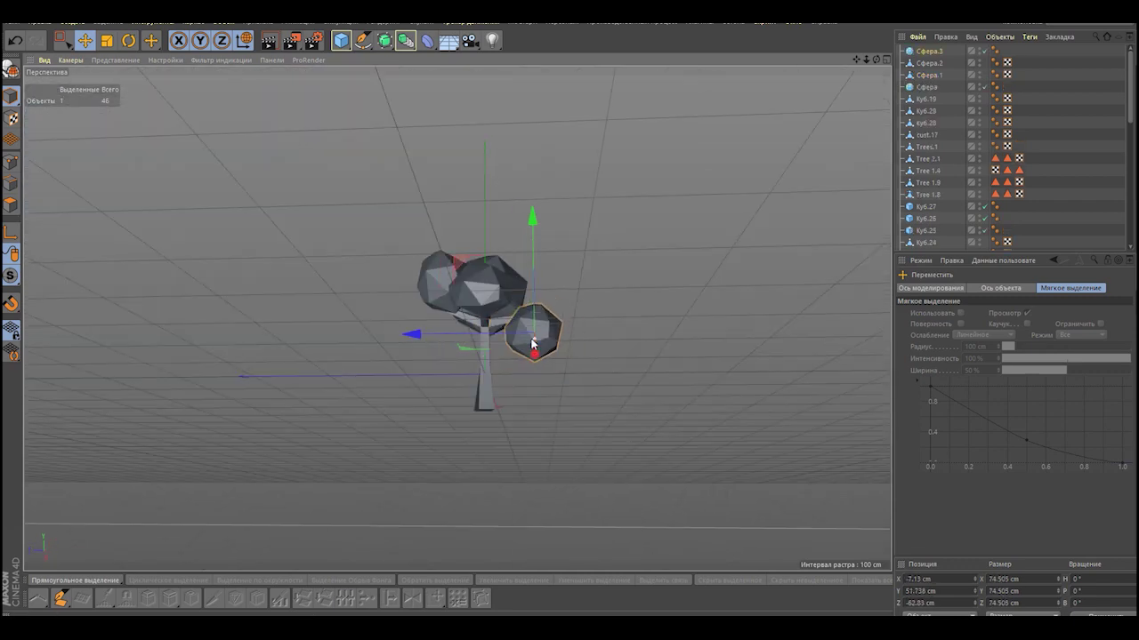
pyautogui.keyDown('alt'); pyautogui.moveTo(532, 343); pyautogui.dragTo(526, 334); pyautogui.keyUp('alt')
pyautogui.scroll(-8, 526, 334)
pyautogui.click(669, 229)
# - Add a cube, make it editable, and raise its top face
pyautogui.keyDown('alt'); pyautogui.moveTo(669, 229); pyautogui.dragTo(322, 297); pyautogui.keyUp('alt')
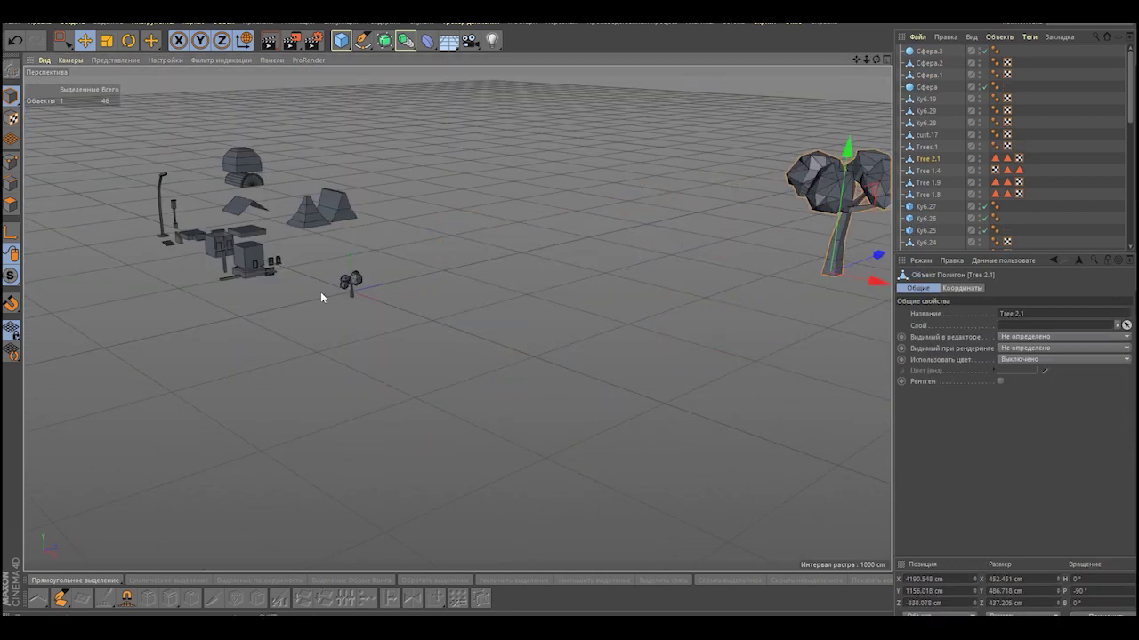
pyautogui.press('o')
pyautogui.moveTo(382, 204); pyautogui.dragTo(569, 336)
pyautogui.click(341, 40)
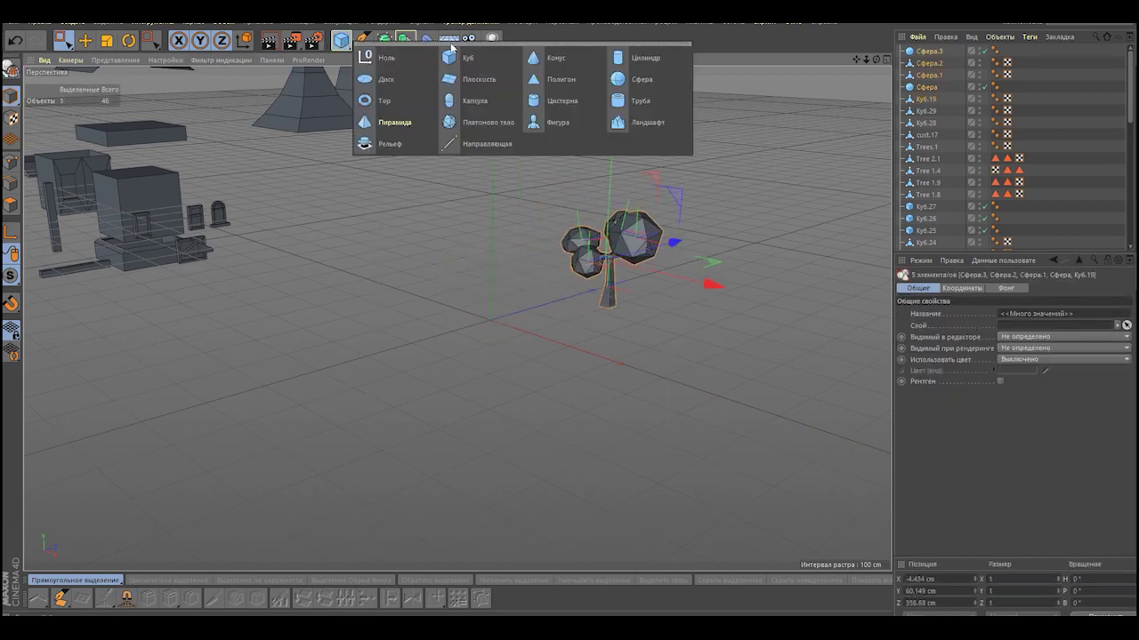
pyautogui.click(449, 57)
pyautogui.keyDown('alt'); pyautogui.moveTo(483, 394); pyautogui.dragTo(531, 299); pyautogui.keyUp('alt')
pyautogui.press('c')
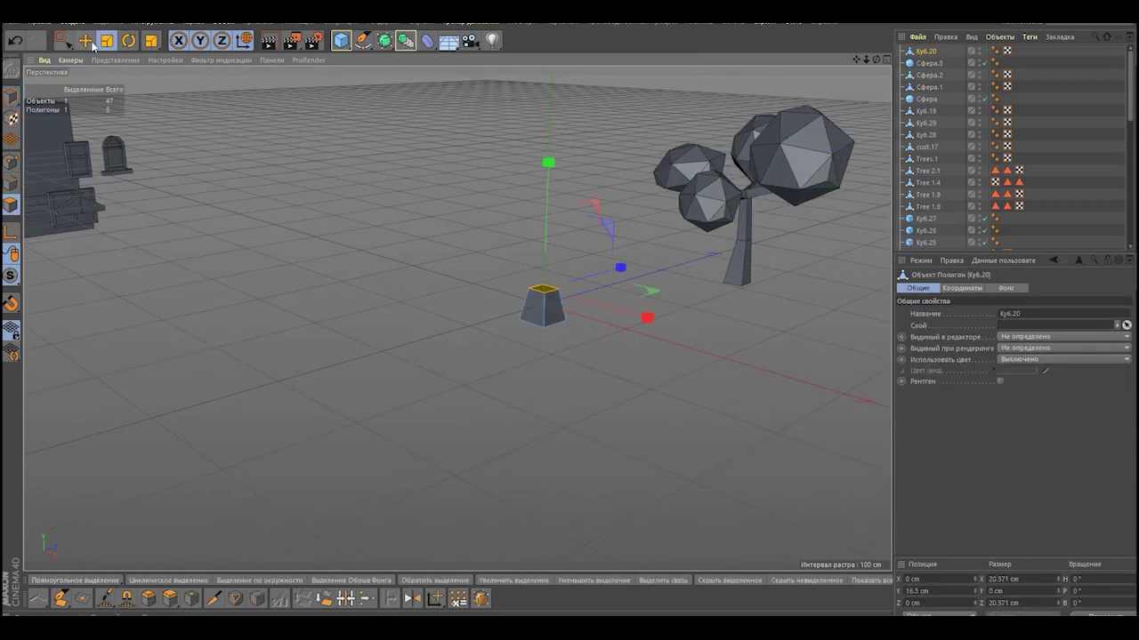
pyautogui.click(89, 42)
# - Add a five-sided cone, shrink it to about 44%, raise it onto the trunk, rotate it 5.6°, narrow its base
pyautogui.click(340, 40)
pyautogui.click(450, 74)
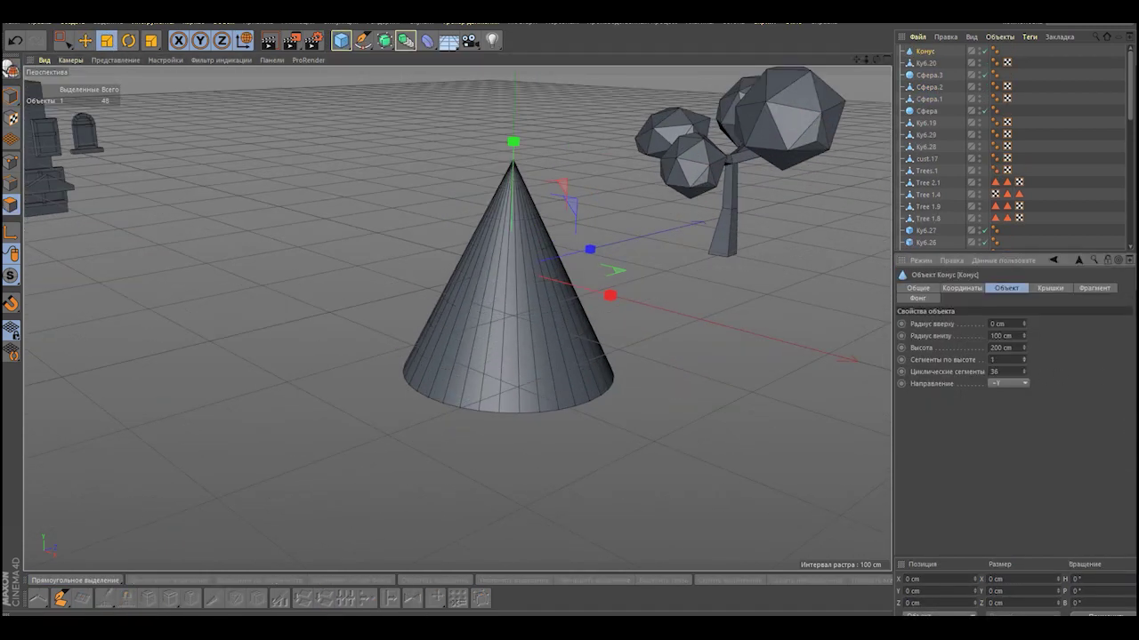
pyautogui.moveTo(1024, 371); pyautogui.dragTo(1024, 384)
pyautogui.moveTo(513, 142); pyautogui.dragTo(527, 220)
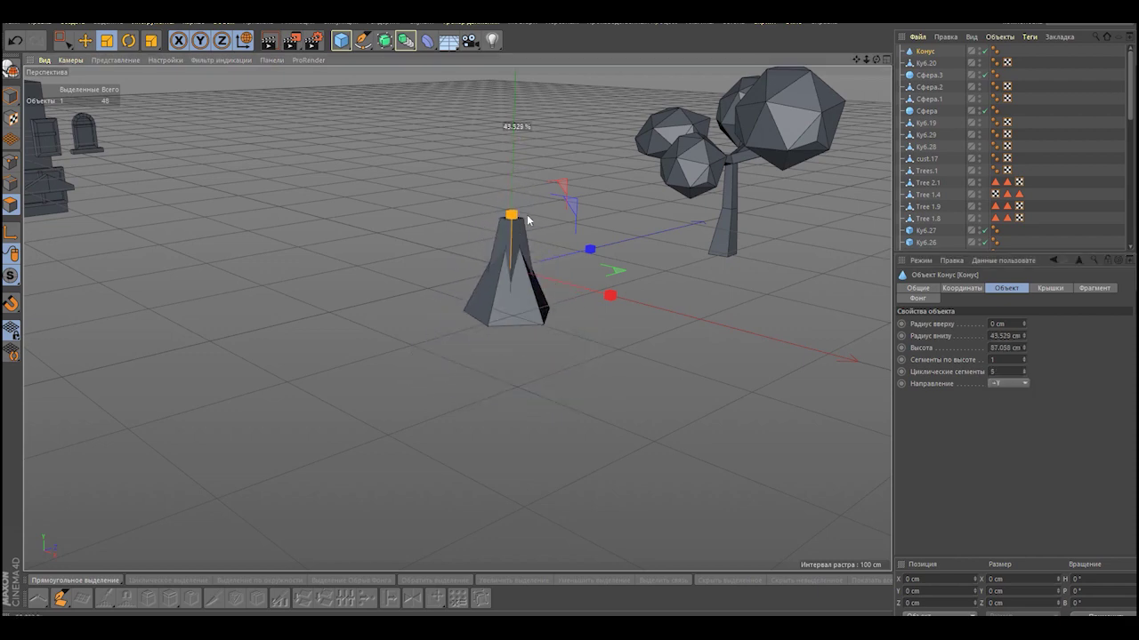
pyautogui.press('e')
pyautogui.moveTo(513, 141); pyautogui.dragTo(513, 80)
pyautogui.moveTo(498, 267)
pyautogui.keyDown('alt'); pyautogui.mouseDown()
pyautogui.moveTo(525, 294)
pyautogui.moveTo(464, 254)
pyautogui.moveTo(713, 334)
pyautogui.moveTo(489, 223)
pyautogui.moveTo(518, 250)
pyautogui.mouseUp(); pyautogui.keyUp('alt')
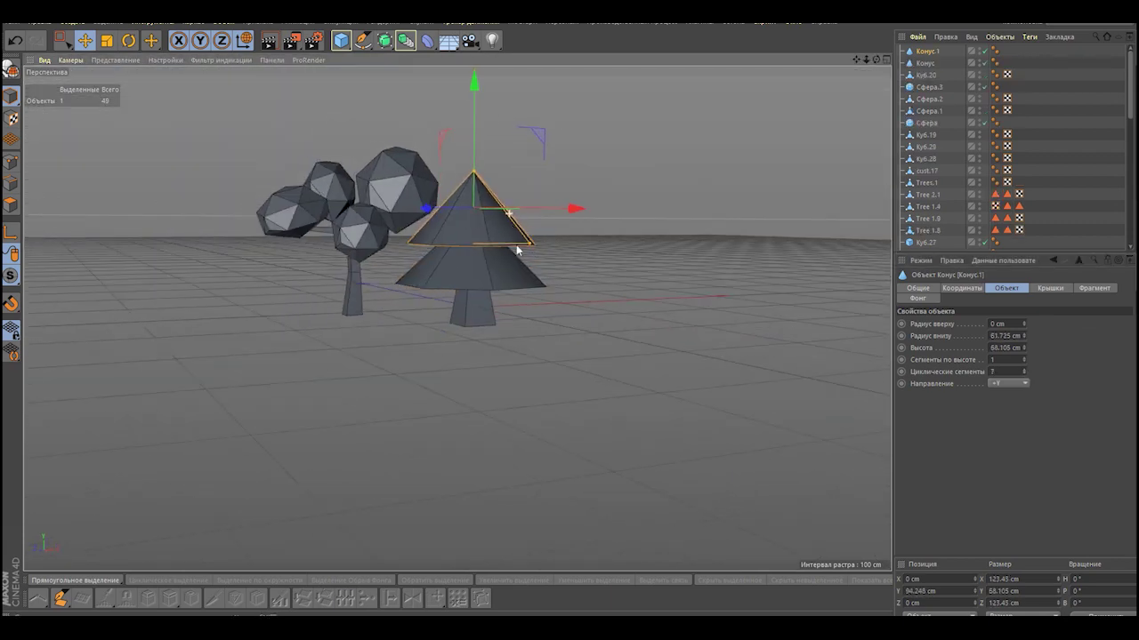
pyautogui.press('r')
pyautogui.moveTo(472, 207); pyautogui.dragTo(486, 206)
pyautogui.moveTo(486, 207)
pyautogui.keyDown('alt'); pyautogui.mouseDown()
pyautogui.moveTo(389, 244)
pyautogui.moveTo(464, 224)
pyautogui.mouseUp(); pyautogui.keyUp('alt')
pyautogui.moveTo(444, 267)
pyautogui.keyDown('alt'); pyautogui.mouseDown()
pyautogui.moveTo(463, 258)
pyautogui.moveTo(427, 284)
pyautogui.moveTo(484, 267)
pyautogui.mouseUp(); pyautogui.keyUp('alt')
# - Duplicate a crown sphere and move the copy aside
pyautogui.press('r')
pyautogui.press('e')
pyautogui.click(682, 276)
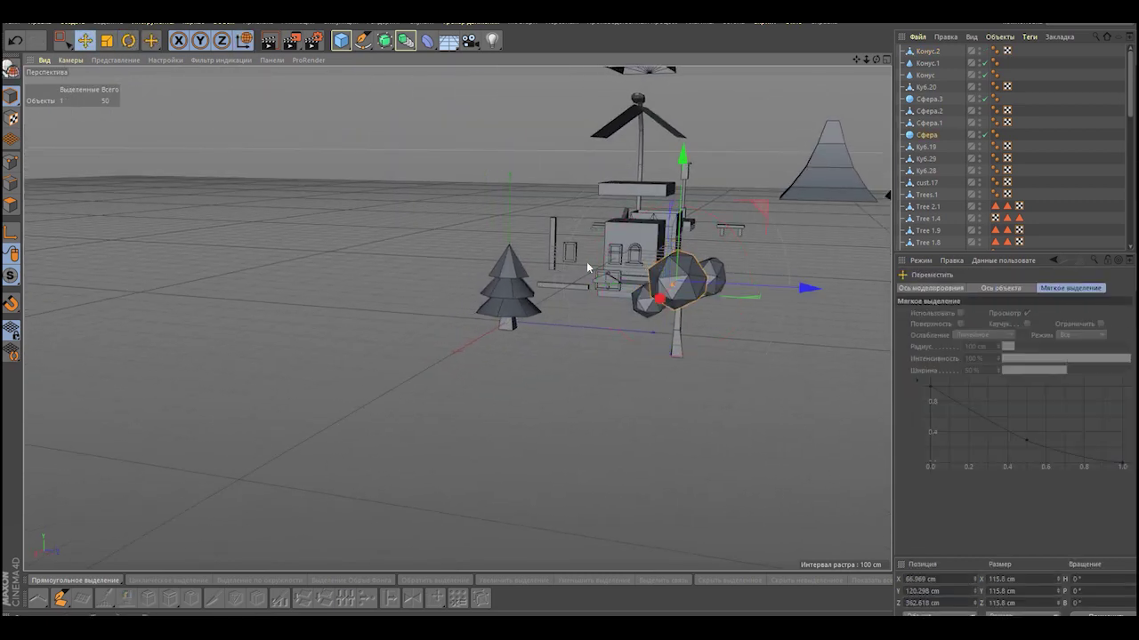
pyautogui.moveTo(682, 276)
pyautogui.keyDown('ctrl'); pyautogui.mouseDown()
pyautogui.moveTo(382, 266)
pyautogui.moveTo(370, 347)
pyautogui.mouseUp(); pyautogui.keyUp('ctrl')
pyautogui.keyDown('alt'); pyautogui.moveTo(370, 347); pyautogui.dragTo(446, 268, button='right'); pyautogui.keyUp('alt')
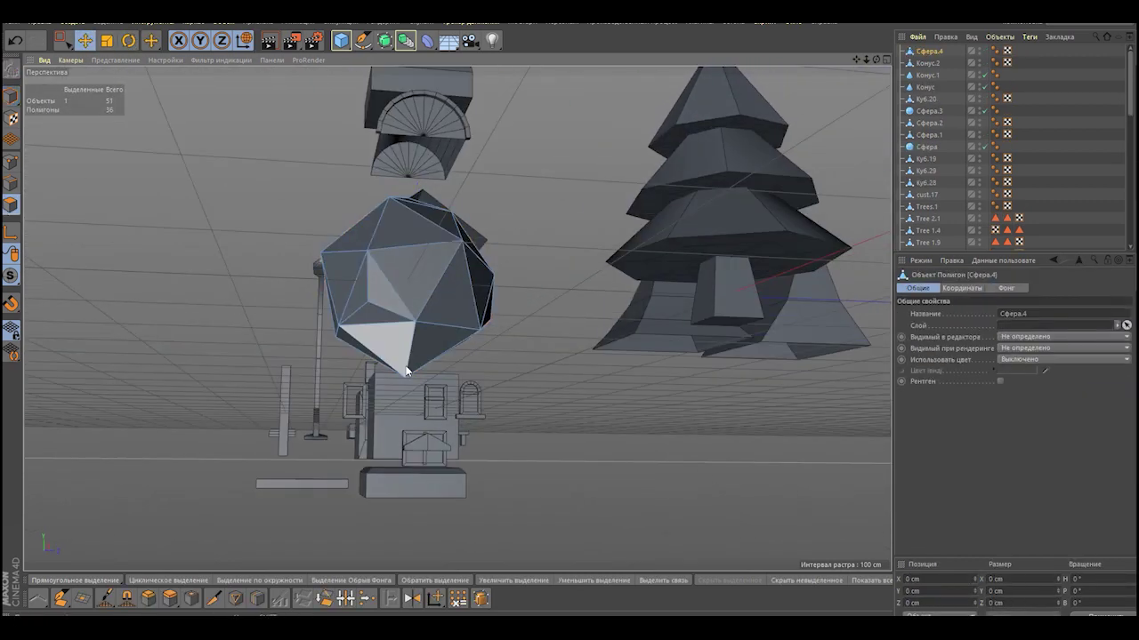
# - Make the sphere copy editable and flatten its bottom ring of faces to 20% height
pyautogui.click(394, 330)
pyautogui.moveTo(445, 267)
pyautogui.keyDown('alt'); pyautogui.mouseDown()
pyautogui.moveTo(391, 293)
pyautogui.moveTo(374, 356)
pyautogui.moveTo(332, 354)
pyautogui.moveTo(336, 374)
pyautogui.mouseUp(); pyautogui.keyUp('alt')
pyautogui.keyDown('shift'); pyautogui.click(356, 374); pyautogui.keyUp('shift')
pyautogui.press('t')
pyautogui.keyDown('alt'); pyautogui.moveTo(336, 373); pyautogui.dragTo(335, 358); pyautogui.keyUp('alt')
pyautogui.press('t')
pyautogui.keyDown('alt'); pyautogui.moveTo(579, 252); pyautogui.dragTo(526, 297); pyautogui.keyUp('alt')
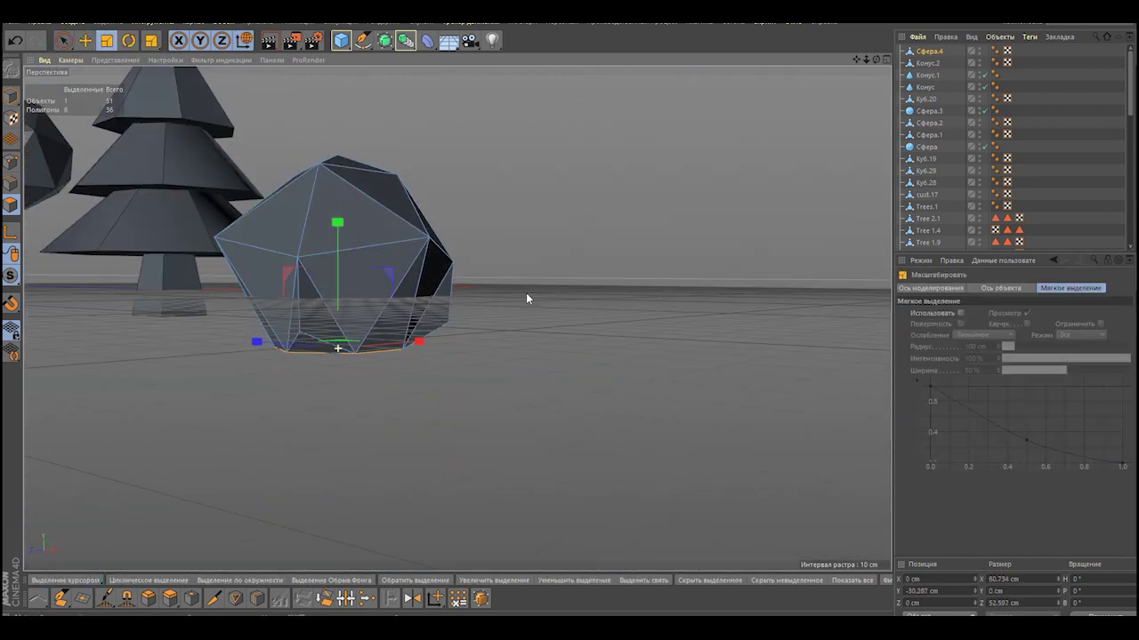
pyautogui.keyDown('alt'); pyautogui.moveTo(526, 297); pyautogui.dragTo(412, 288, button='right'); pyautogui.keyUp('alt')
pyautogui.keyDown('alt'); pyautogui.moveTo(412, 287); pyautogui.dragTo(788, 91); pyautogui.keyUp('alt')
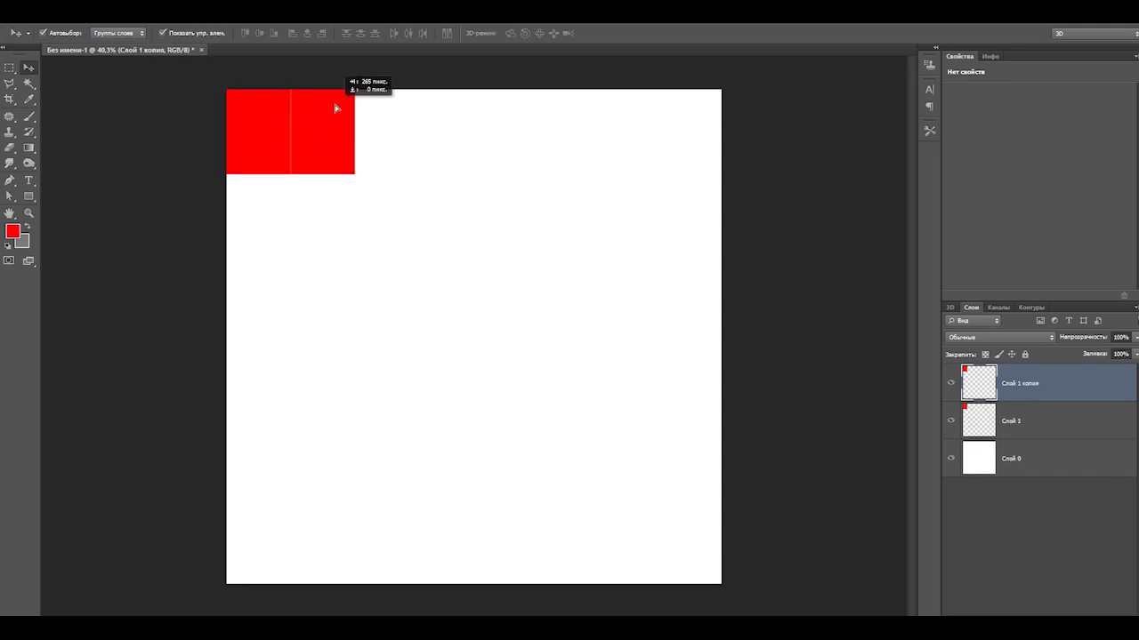
# - Fill the copied squares with progressively lighter red shades and place them beside each other
pyautogui.click(13, 232)
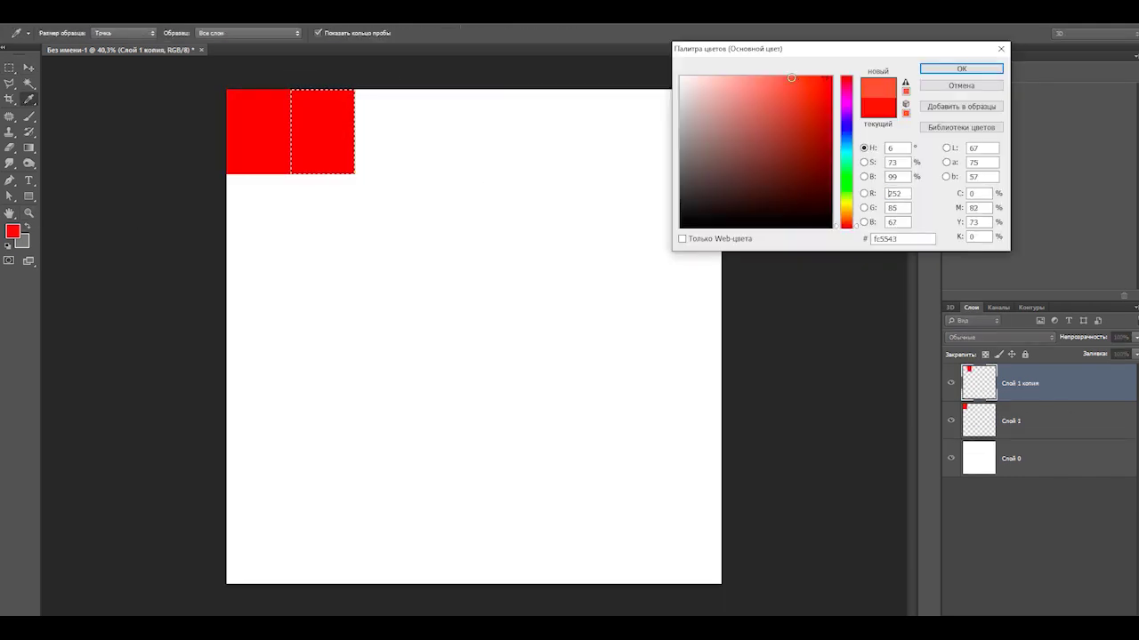
pyautogui.press('Return')
pyautogui.hotkey('alt', 'BackSpace')
pyautogui.moveTo(415, 113); pyautogui.dragTo(395, 102)
pyautogui.click(13, 232)
pyautogui.press('Return')
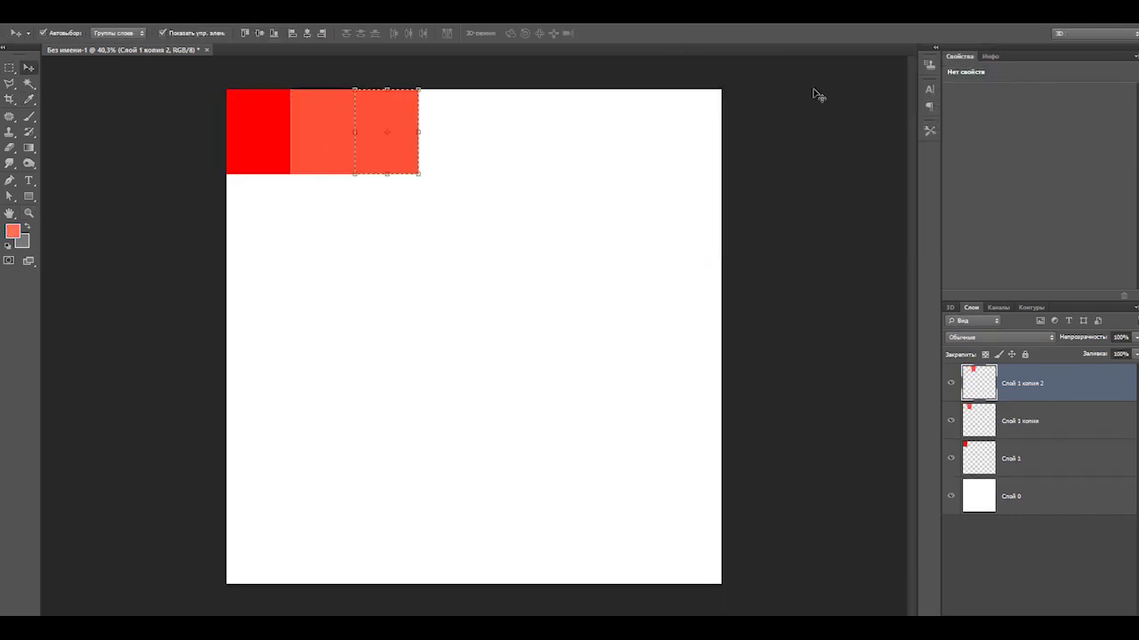
pyautogui.press('i')
pyautogui.click(13, 231)
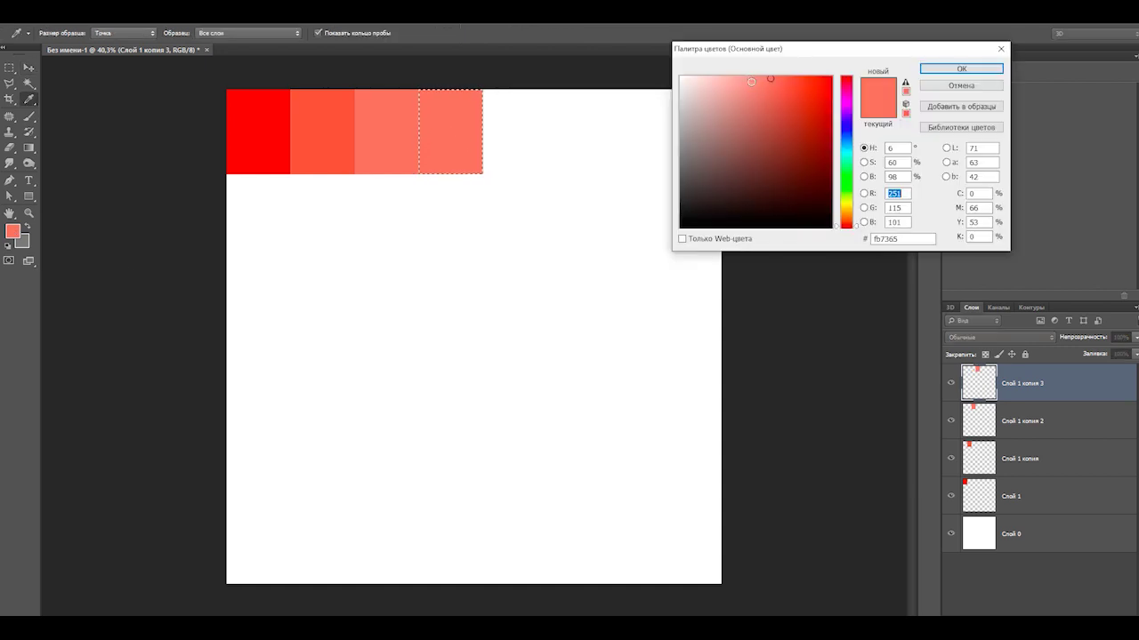
pyautogui.press('Return')
pyautogui.press('v')
pyautogui.click(380, 101)
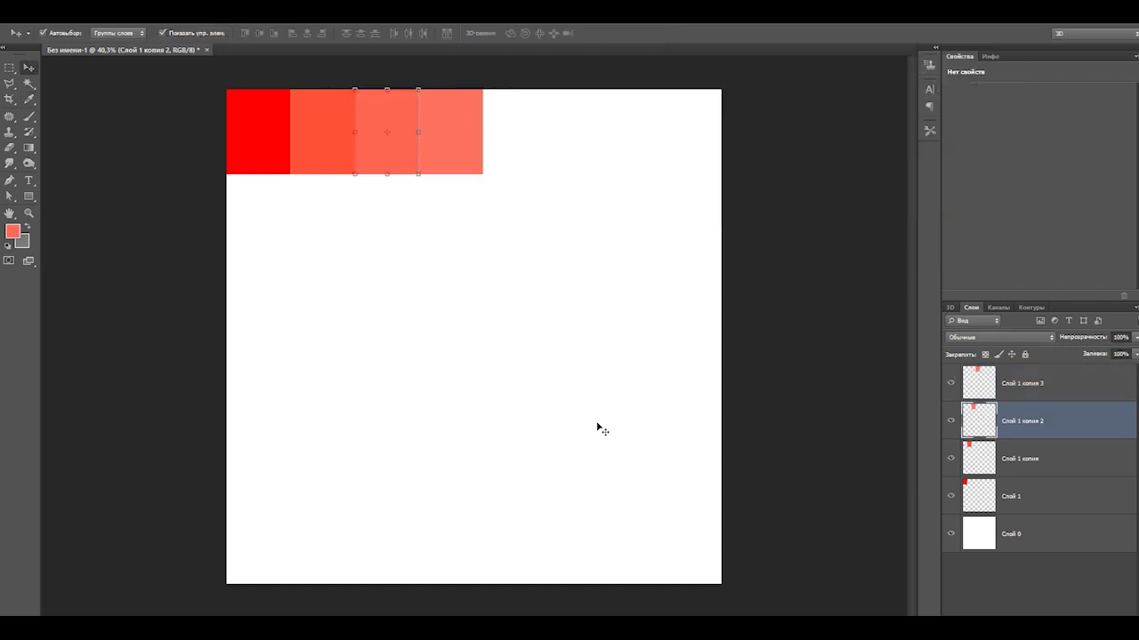
# - Select all four square layers, add a new empty layer, and marquee around the squares
pyautogui.keyDown('shift'); pyautogui.click(1021, 496); pyautogui.keyUp('shift')
pyautogui.hotkey('ctrl', 'shift', 'alt', 'n')
pyautogui.press('m')
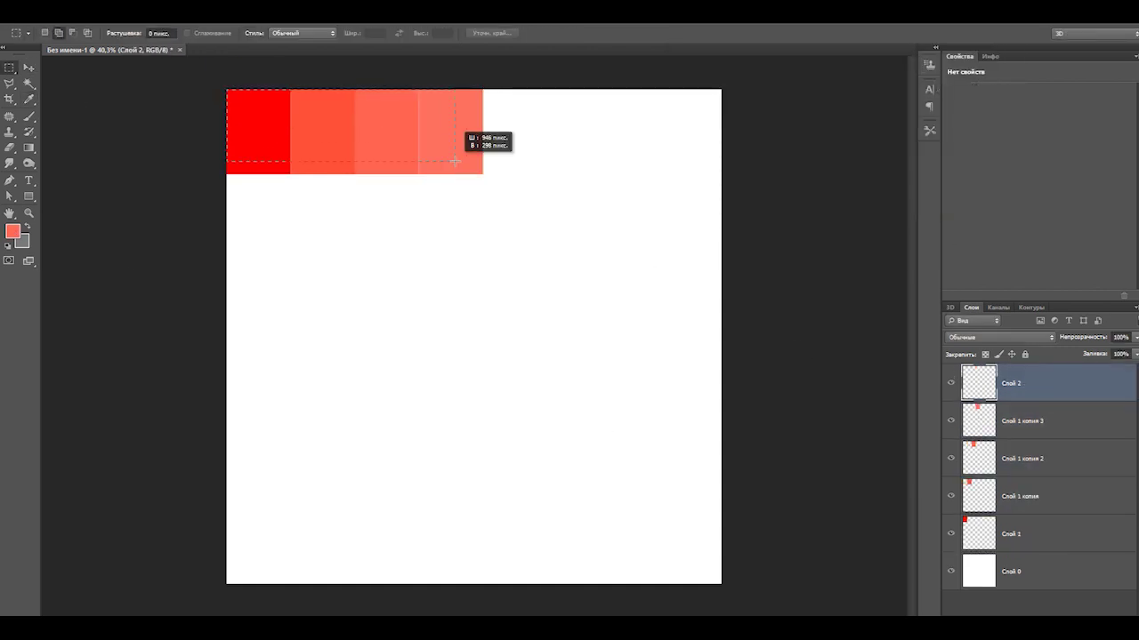
pyautogui.keyDown('alt'); pyautogui.scroll(3, 216, 84); pyautogui.keyUp('alt')
pyautogui.moveTo(112, 102); pyautogui.dragTo(833, 343)
pyautogui.keyDown('alt'); pyautogui.scroll(-2, 59, 206); pyautogui.keyUp('alt')
# - Set up a white-to-grey gradient in the Gradient Editor
pyautogui.press('g')
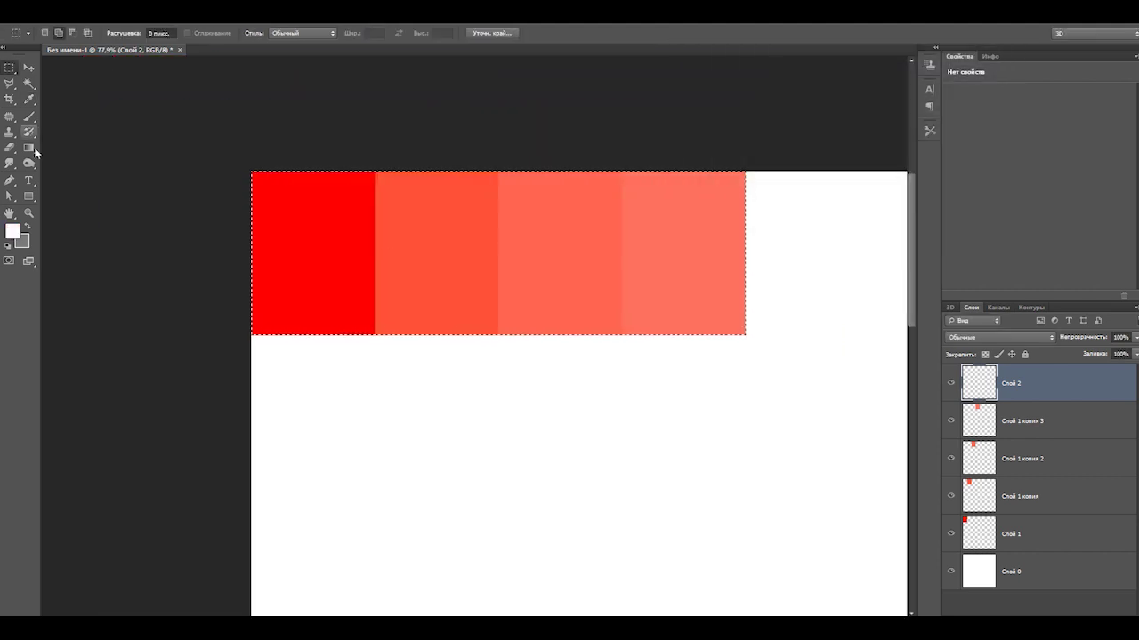
pyautogui.click(62, 33)
pyautogui.click(968, 354)
pyautogui.click(770, 402)
pyautogui.press('Return')
pyautogui.click(769, 402)
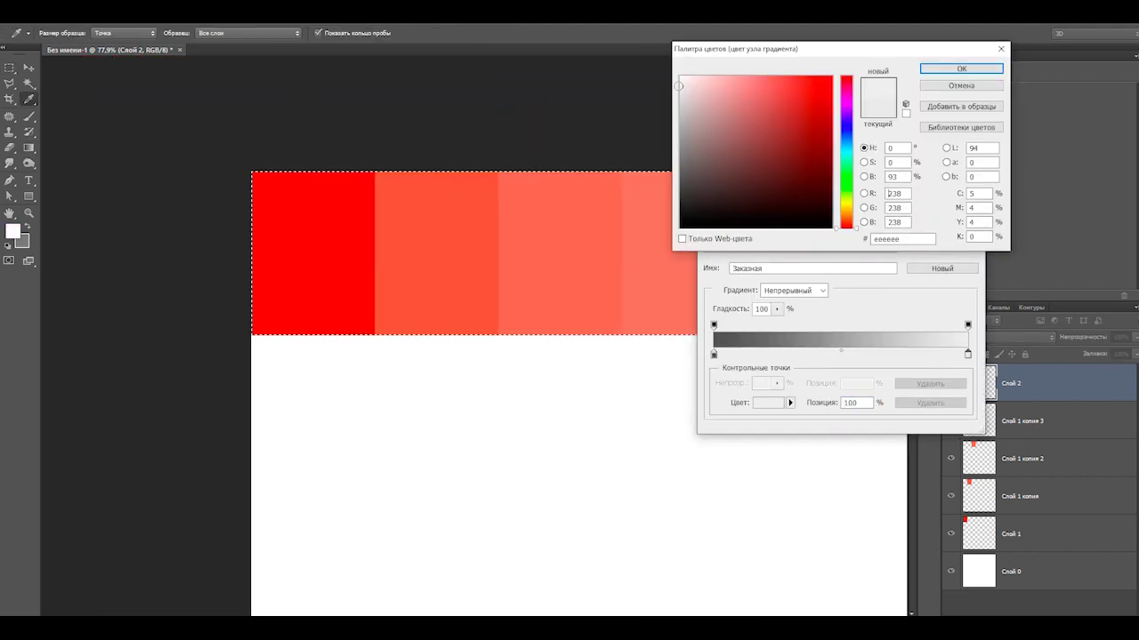
pyautogui.press('Return')
pyautogui.press('Return')
# - Drag a top-to-bottom white-to-grey gradient over the squares and set the layer to Soft Light
pyautogui.moveTo(494, 171); pyautogui.dragTo(488, 188)
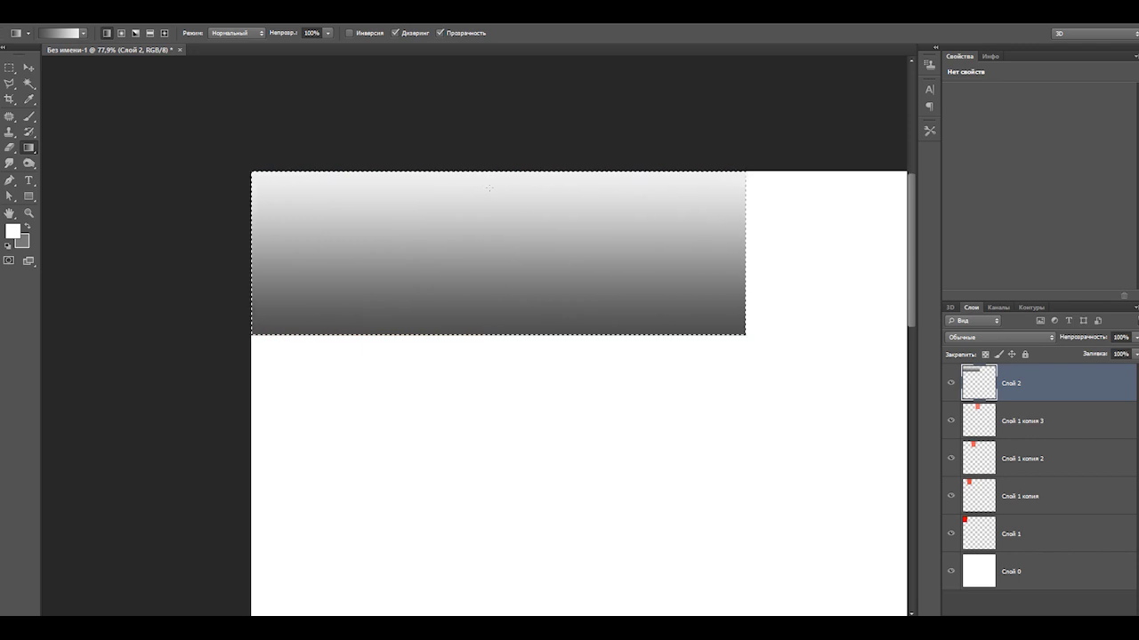
pyautogui.click(996, 337)
pyautogui.click(989, 429)
# - Lower the gradient layer's opacity so the shading blends softly
pyautogui.scroll(-1, 983, 336)
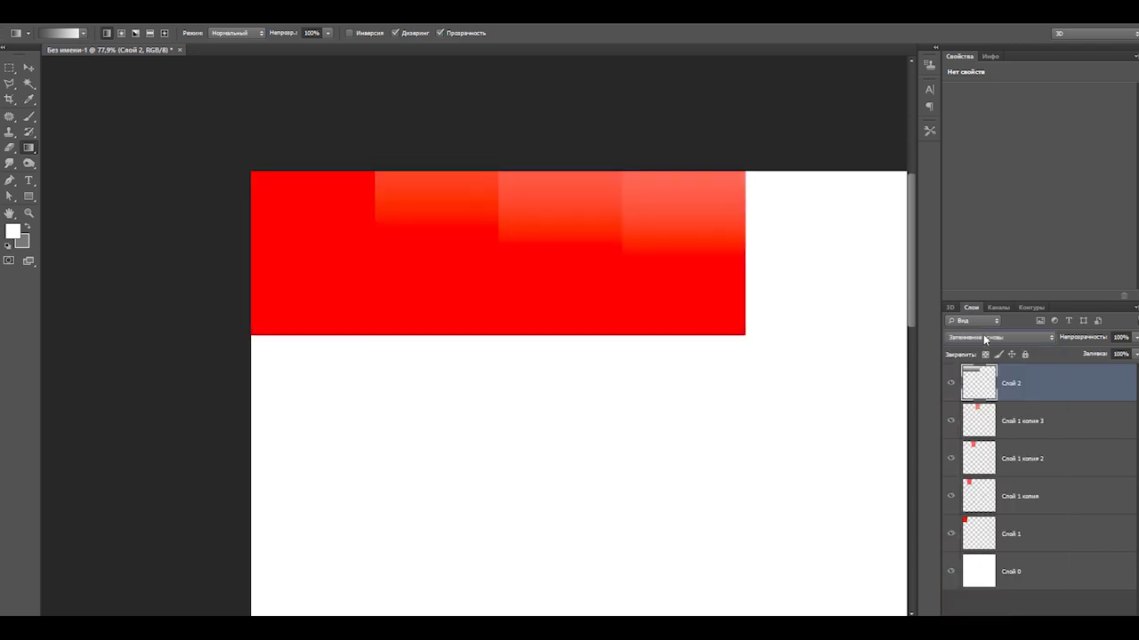
pyautogui.scroll(-1, 983, 333)
pyautogui.scroll(-2, 983, 333)
pyautogui.scroll(-2, 983, 333)
pyautogui.scroll(-2, 983, 334)
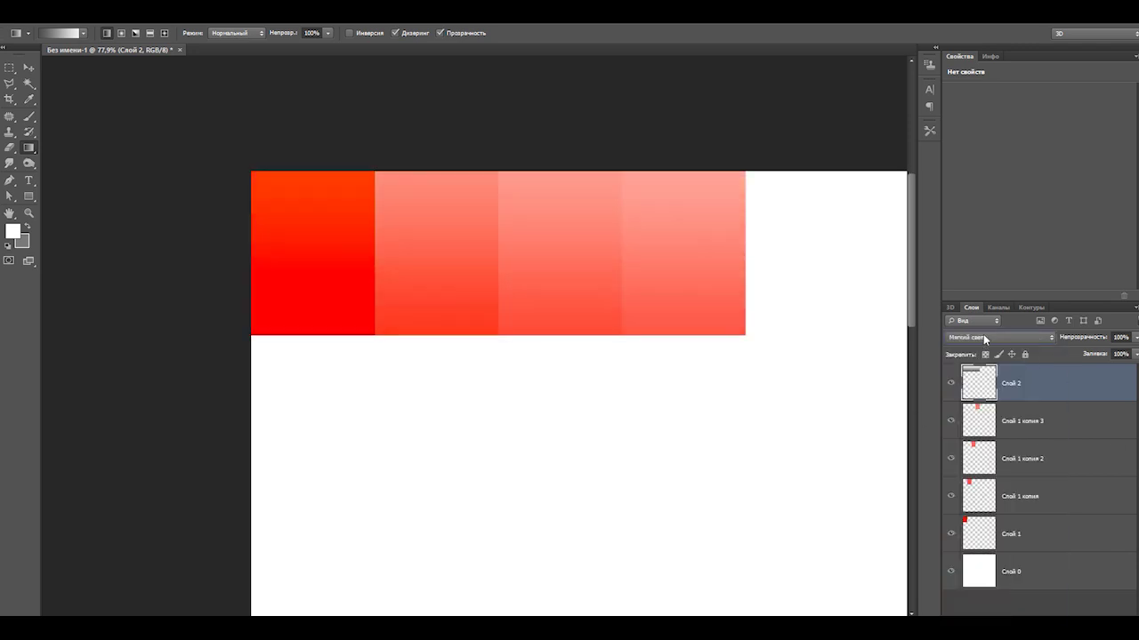
pyautogui.scroll(-2, 983, 334)
pyautogui.press('v')
pyautogui.keyDown('alt'); pyautogui.scroll(-2, 578, 329); pyautogui.keyUp('alt')
pyautogui.keyDown('alt'); pyautogui.scroll(-1, 656, 384); pyautogui.keyUp('alt')
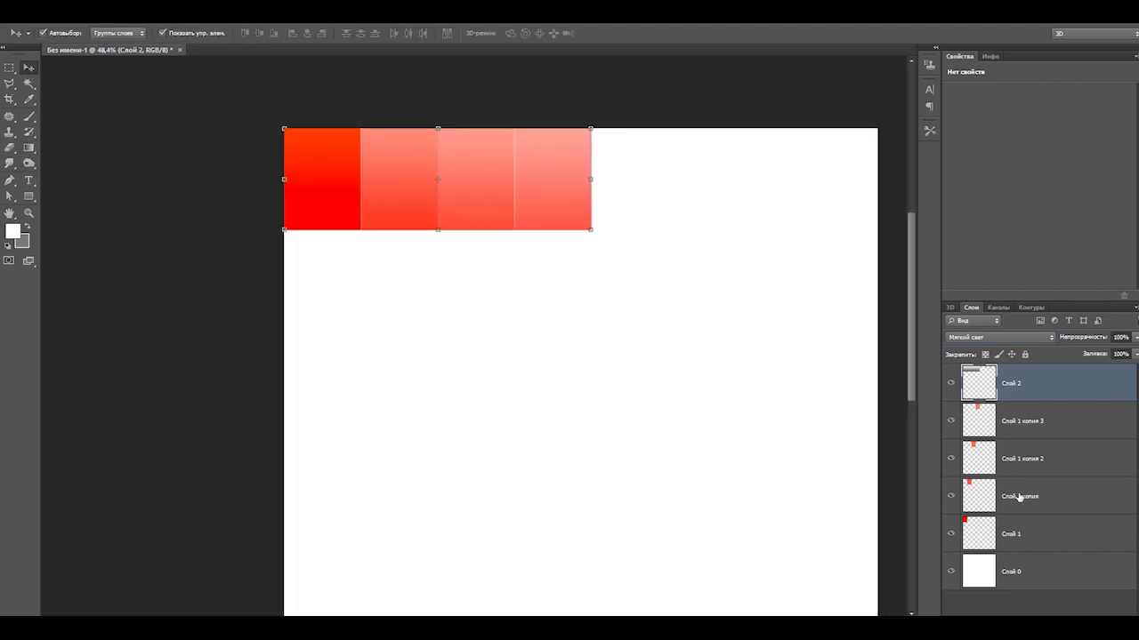
pyautogui.moveTo(1136, 337); pyautogui.dragTo(1100, 354)
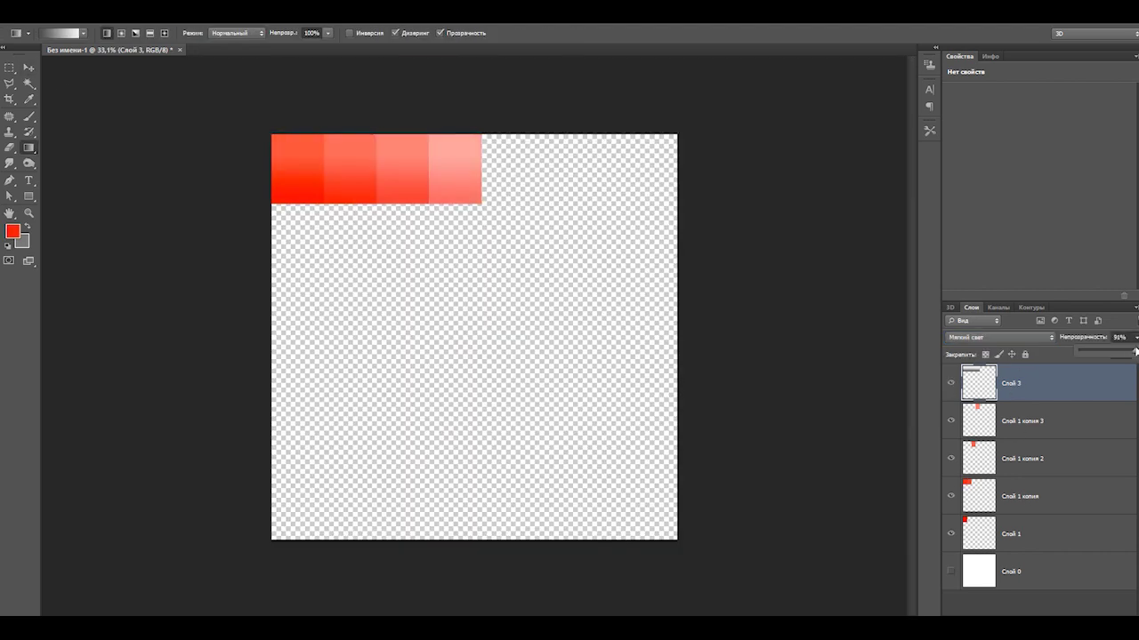
# - Merge visible layers, copy the row below, and recolour it orange with a merged Hue/Saturation layer
pyautogui.hotkey('ctrl', 'shift', 'e')
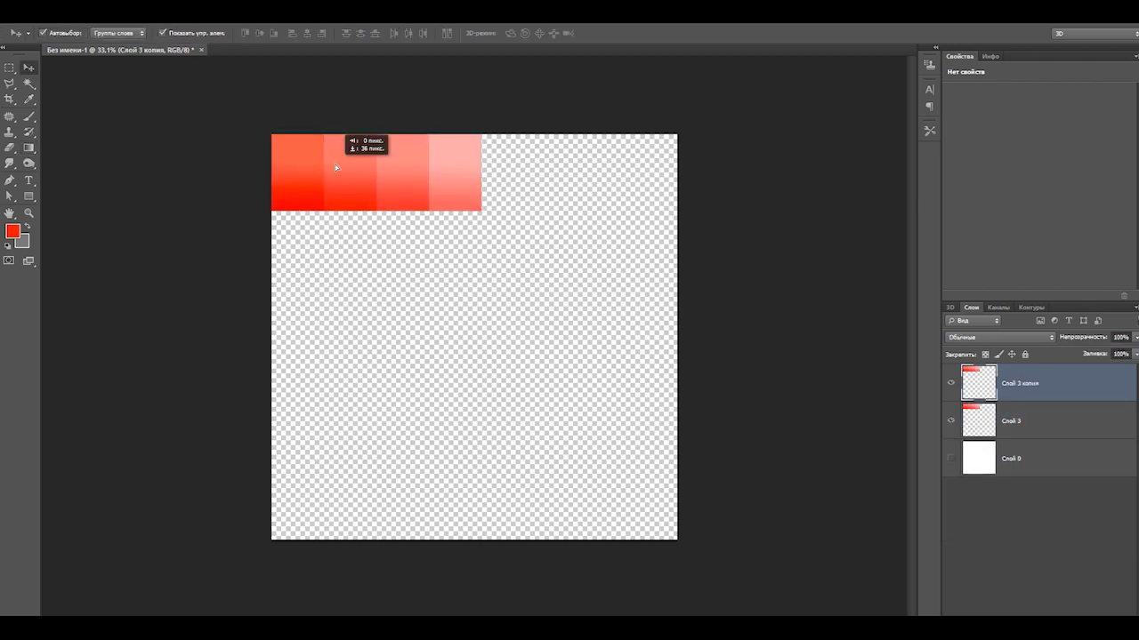
pyautogui.moveTo(337, 167); pyautogui.dragTo(339, 253)
pyautogui.click(1017, 480)
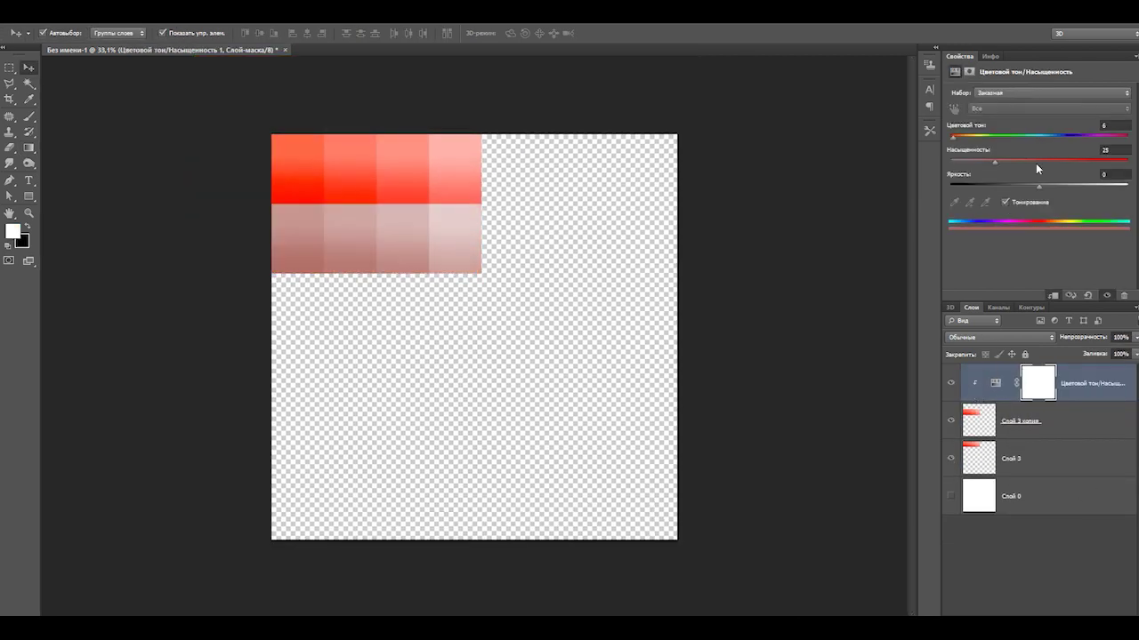
pyautogui.moveTo(952, 135); pyautogui.dragTo(1059, 135)
pyautogui.moveTo(1039, 184); pyautogui.dragTo(1051, 184)
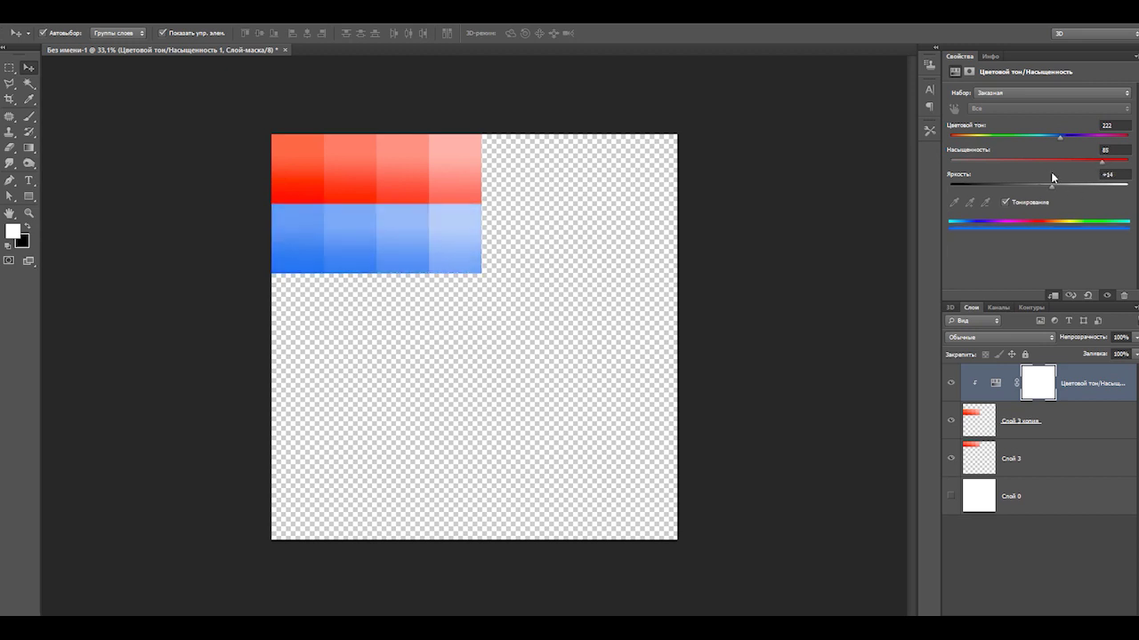
pyautogui.moveTo(1059, 136); pyautogui.dragTo(958, 136)
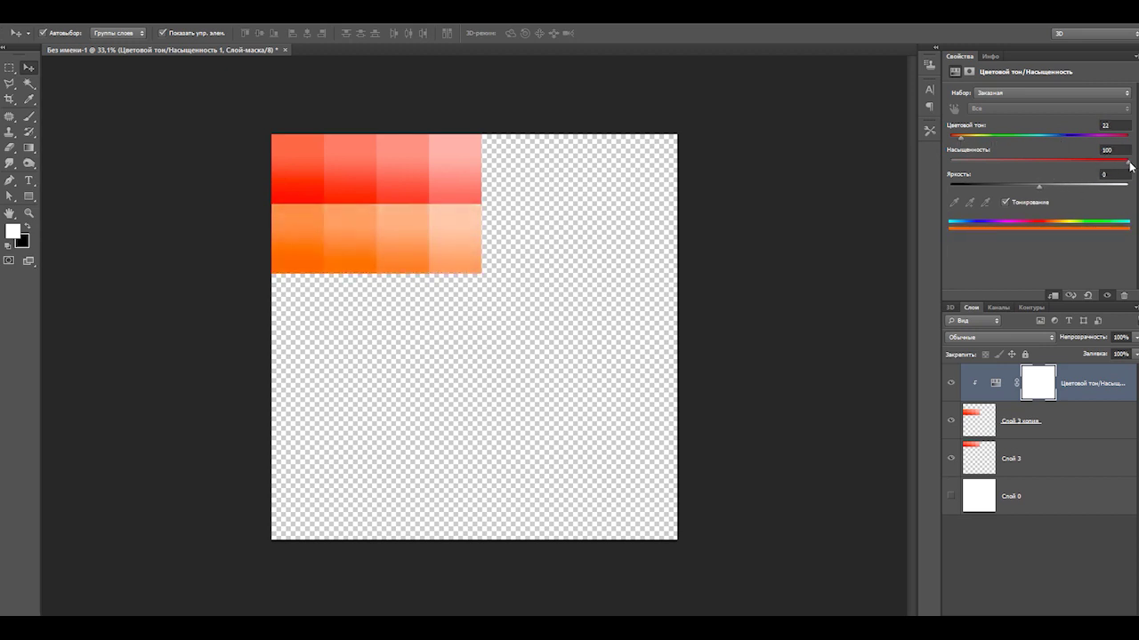
pyautogui.keyDown('shift'); pyautogui.click(1025, 423); pyautogui.keyUp('shift')
pyautogui.hotkey('ctrl', 'e')
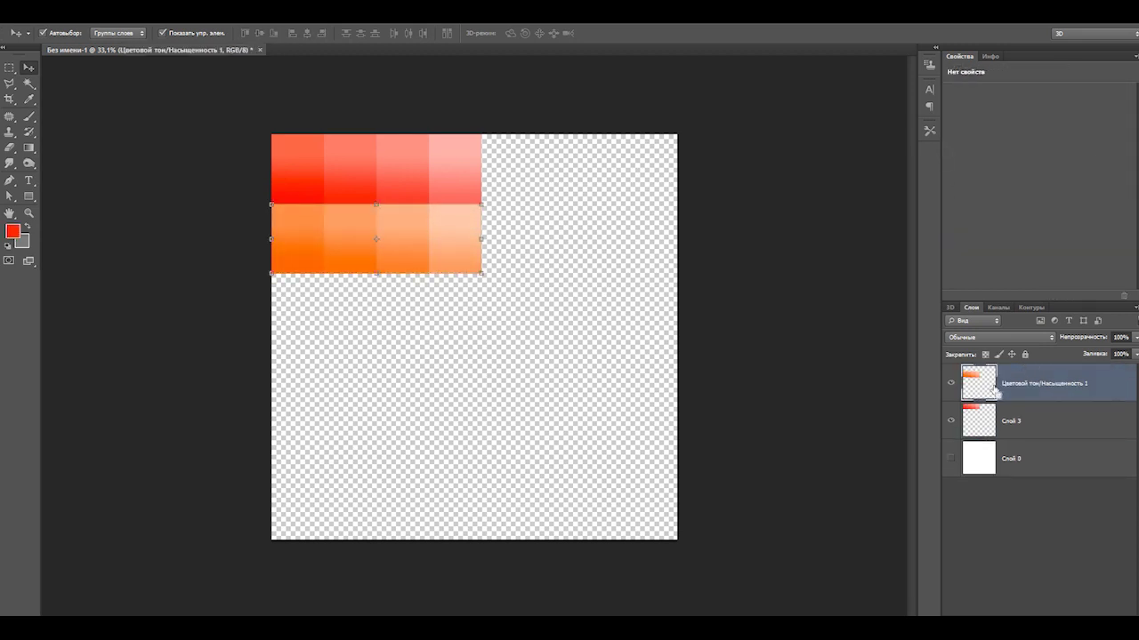
# - Copy the orange row beneath and colorize it yellow-orange with a clipped Hue/Saturation layer
pyautogui.keyDown('alt'); pyautogui.moveTo(422, 235); pyautogui.dragTo(423, 304); pyautogui.keyUp('alt')
pyautogui.click(1049, 498)
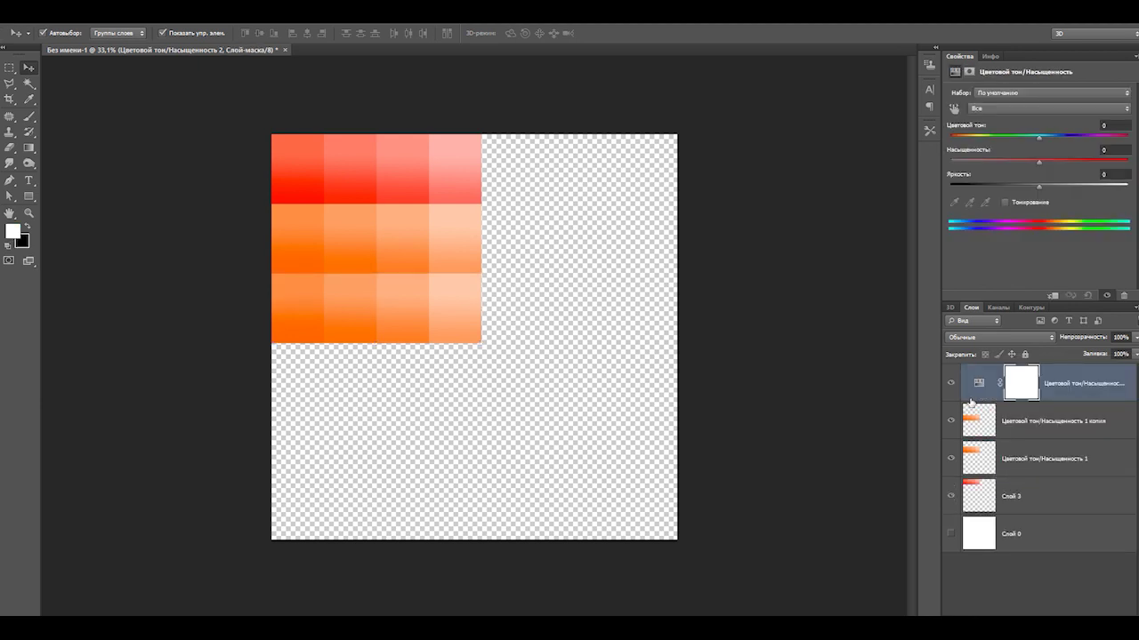
pyautogui.hotkey('ctrl', 'alt', 'g')
pyautogui.click(1005, 202)
pyautogui.moveTo(950, 135); pyautogui.dragTo(971, 138)
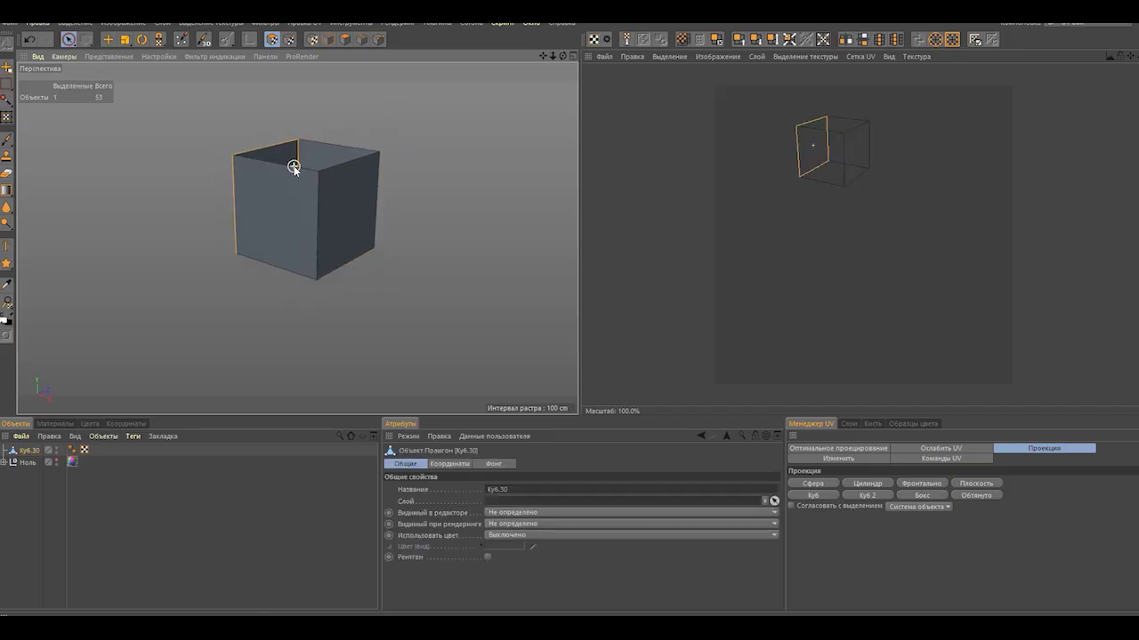
# - Select all of the cube's polygons for UV editing
pyautogui.click(466, 264)
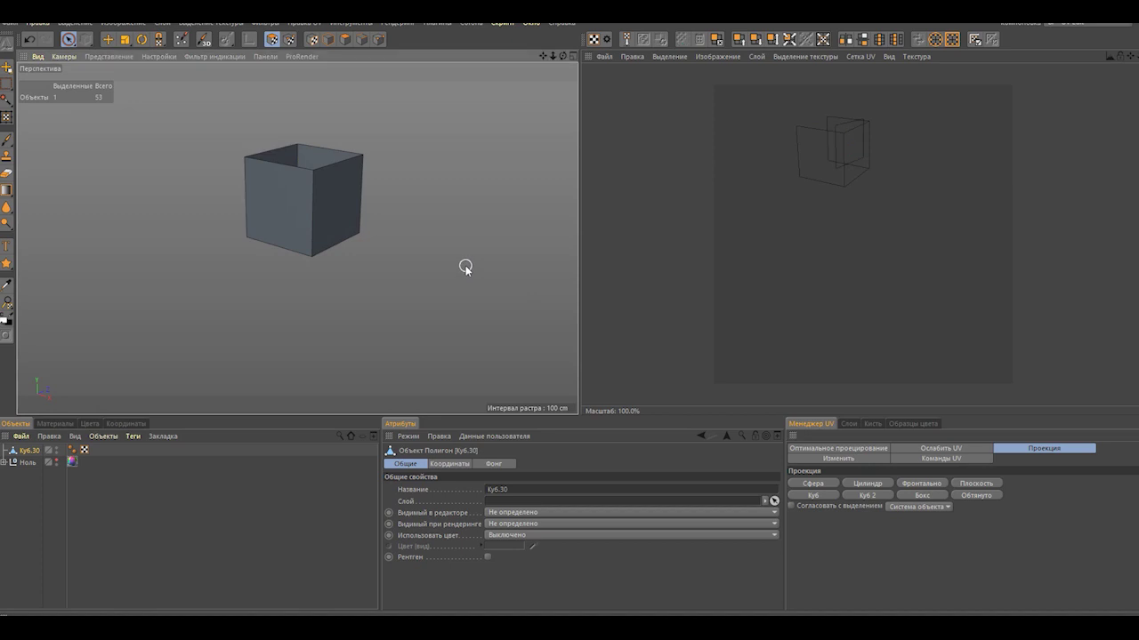
pyautogui.click(361, 41)
pyautogui.click(1029, 451)
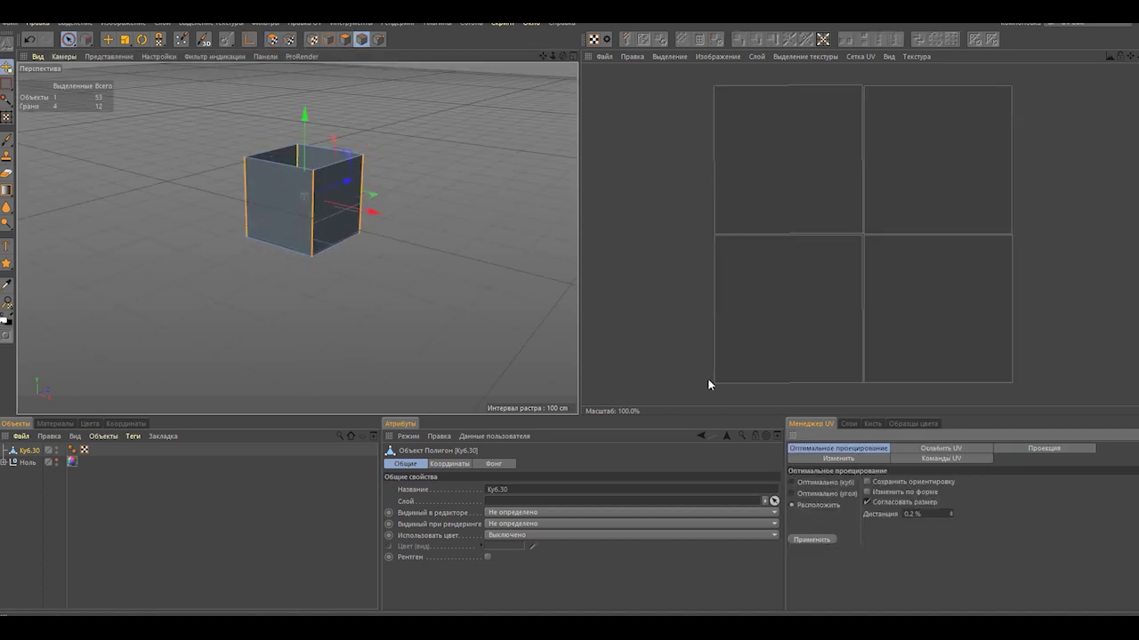
pyautogui.press('Return')
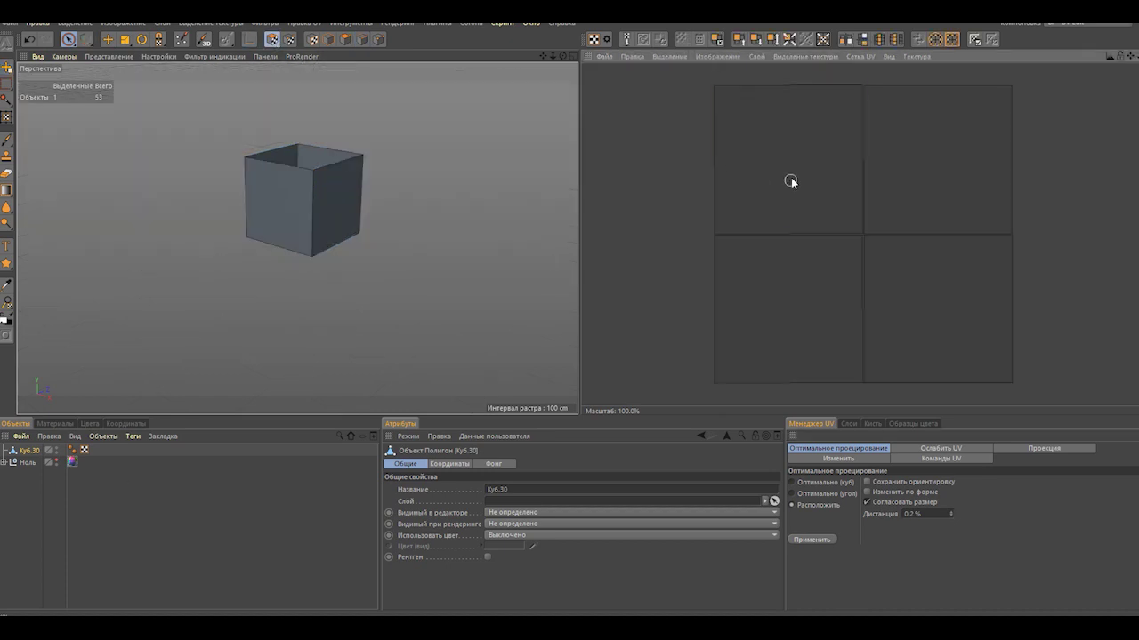
pyautogui.click(789, 183)
pyautogui.hotkey('ctrl', 'a')
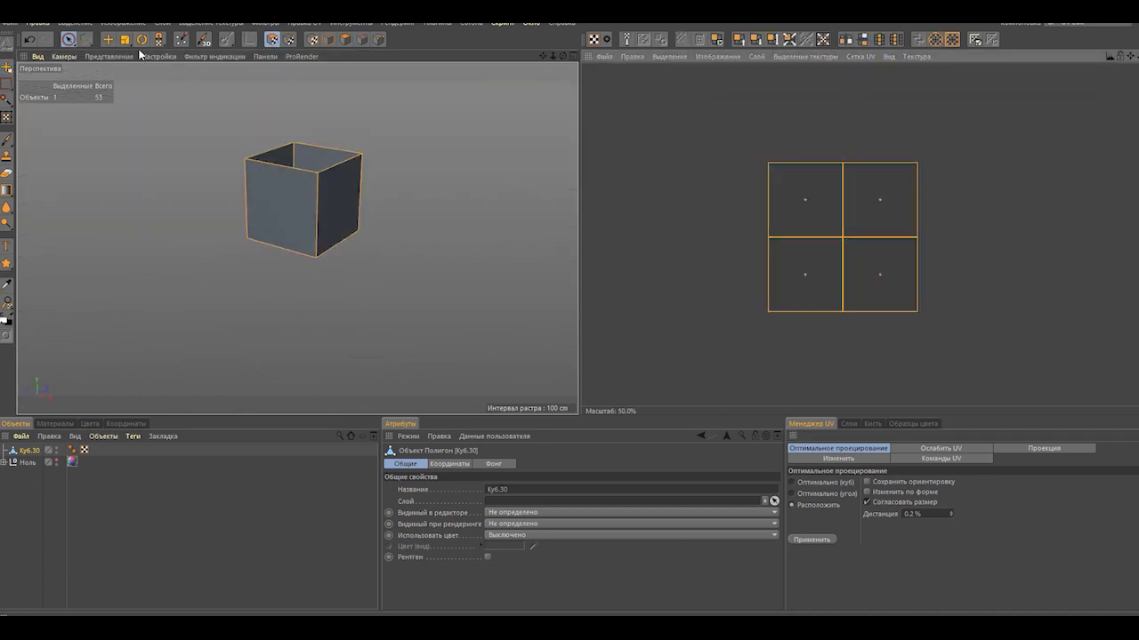
pyautogui.press('t')
pyautogui.scroll(5, 794, 264)
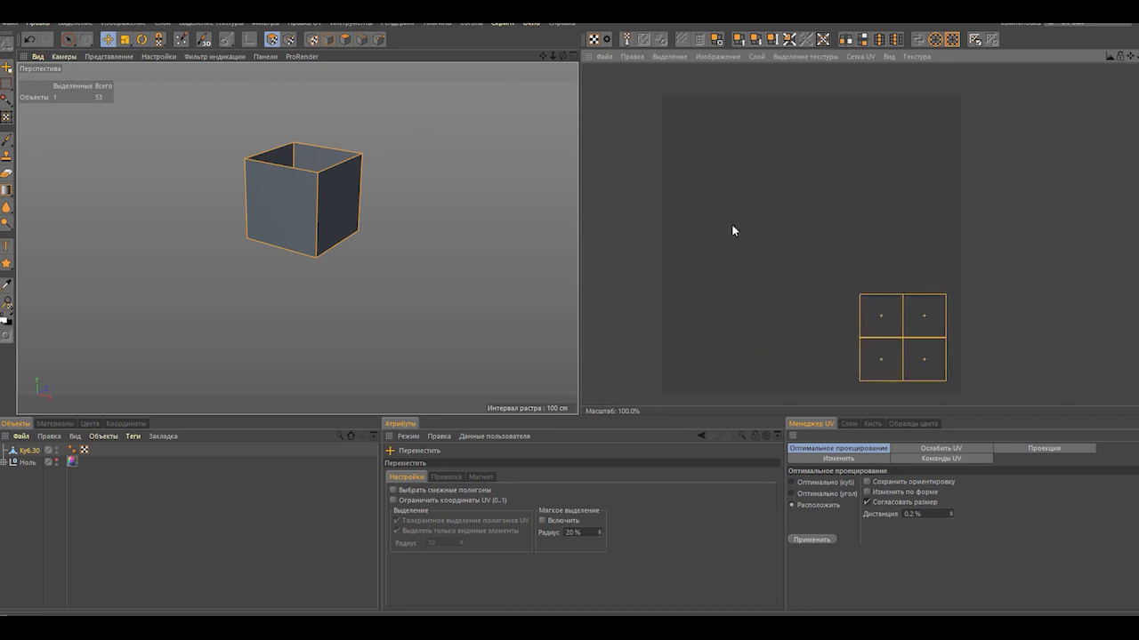
# - Load the casual.png palette texture into the UV editor for the cube
pyautogui.click(72, 461)
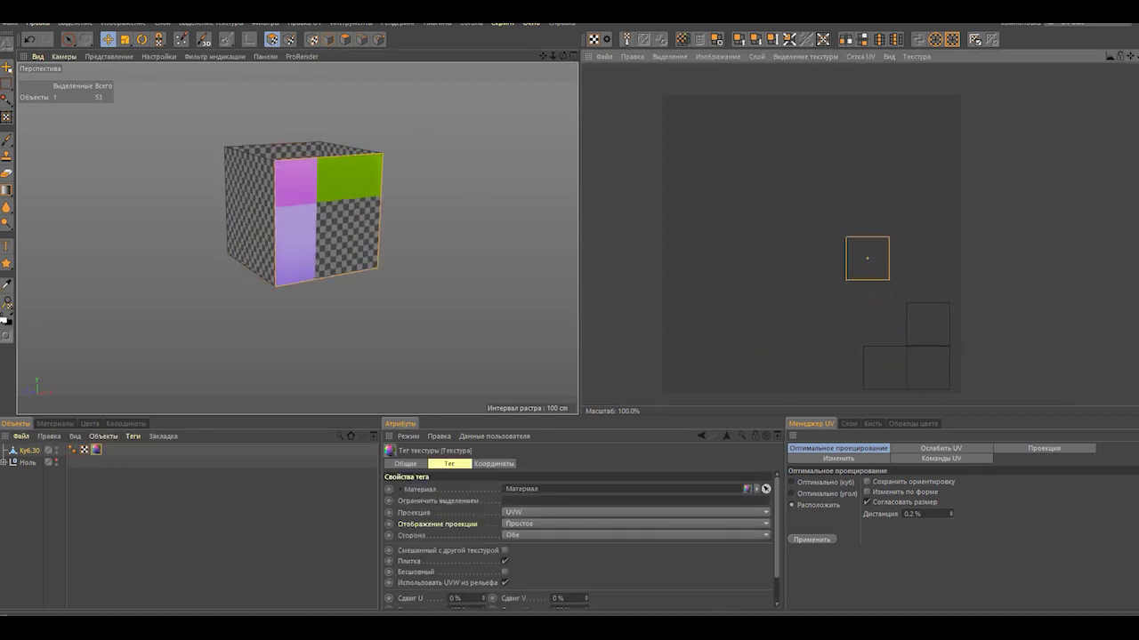
pyautogui.moveTo(867, 258); pyautogui.dragTo(743, 226)
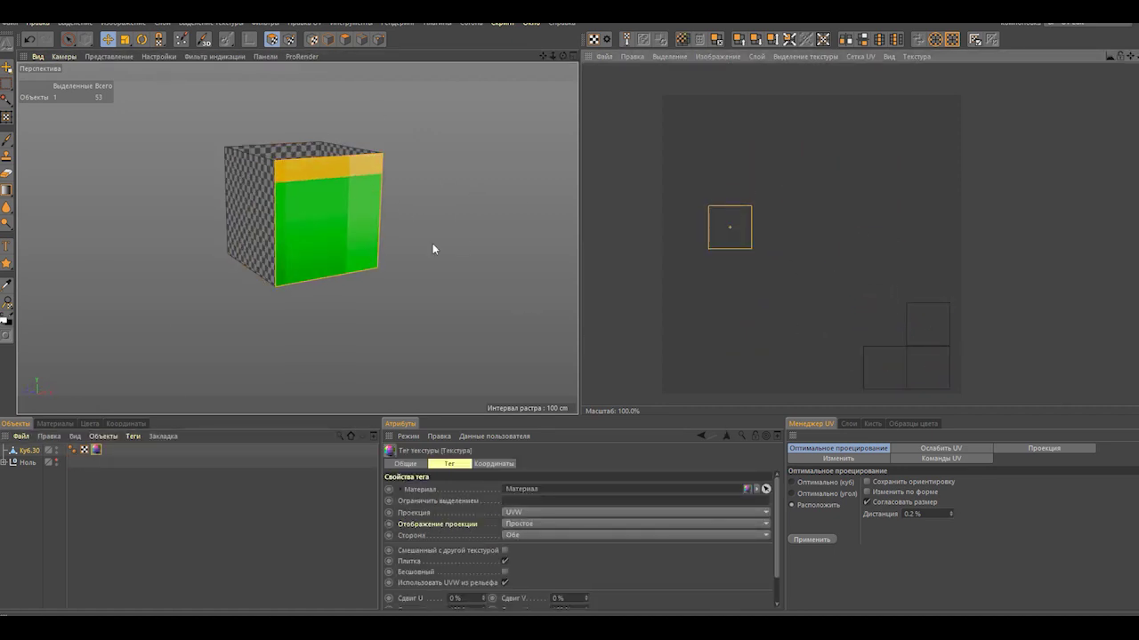
pyautogui.keyDown('alt'); pyautogui.moveTo(432, 247); pyautogui.dragTo(418, 249); pyautogui.keyUp('alt')
pyautogui.click(934, 102)
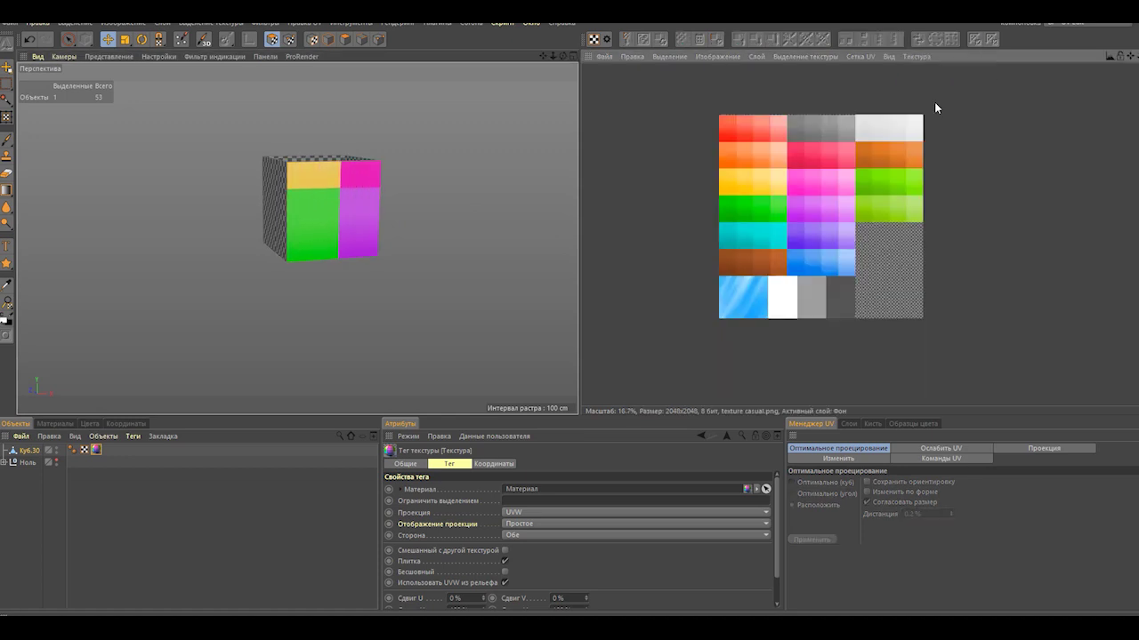
pyautogui.click(84, 450)
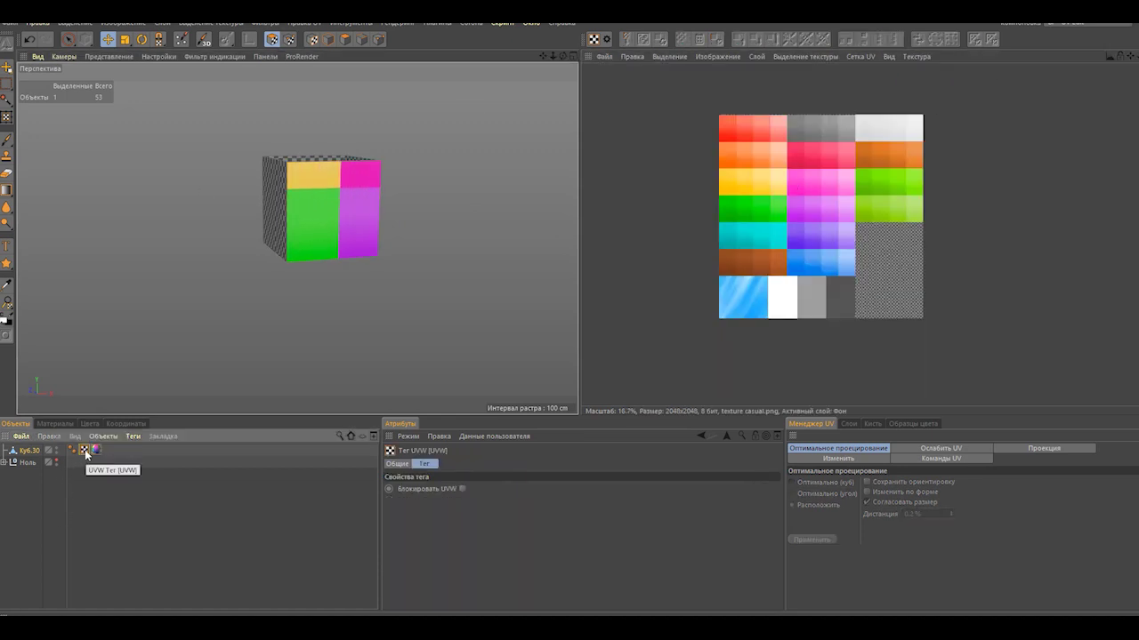
pyautogui.click(107, 455)
pyautogui.scroll(1, 775, 201)
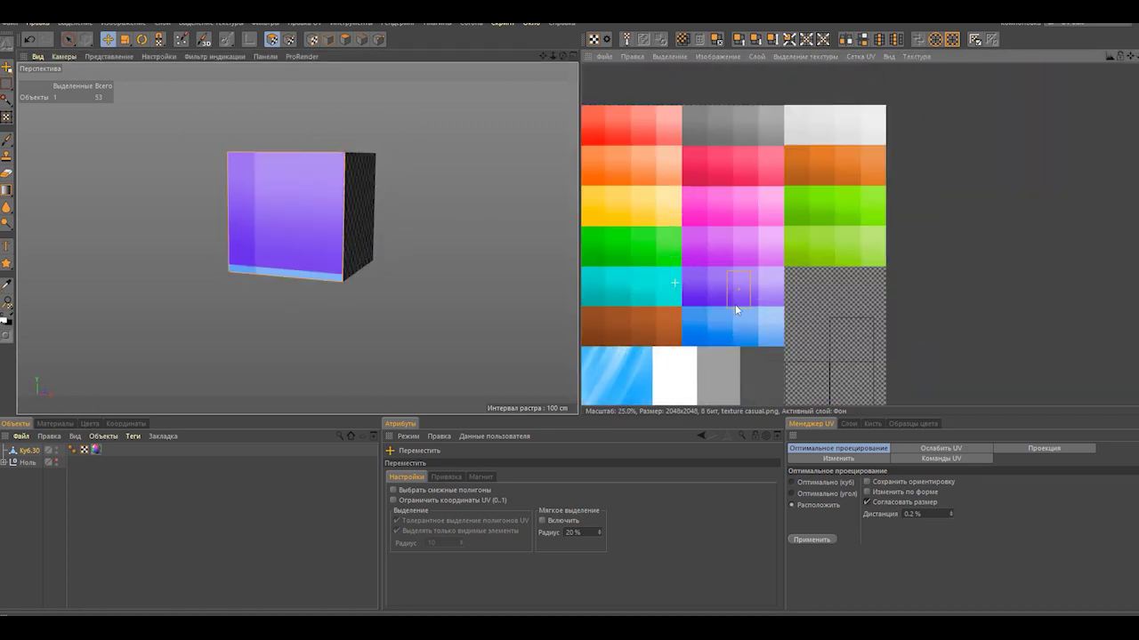
# - Rotate, move and squash the cube's UV islands onto the red palette row
pyautogui.moveTo(800, 244); pyautogui.dragTo(618, 214)
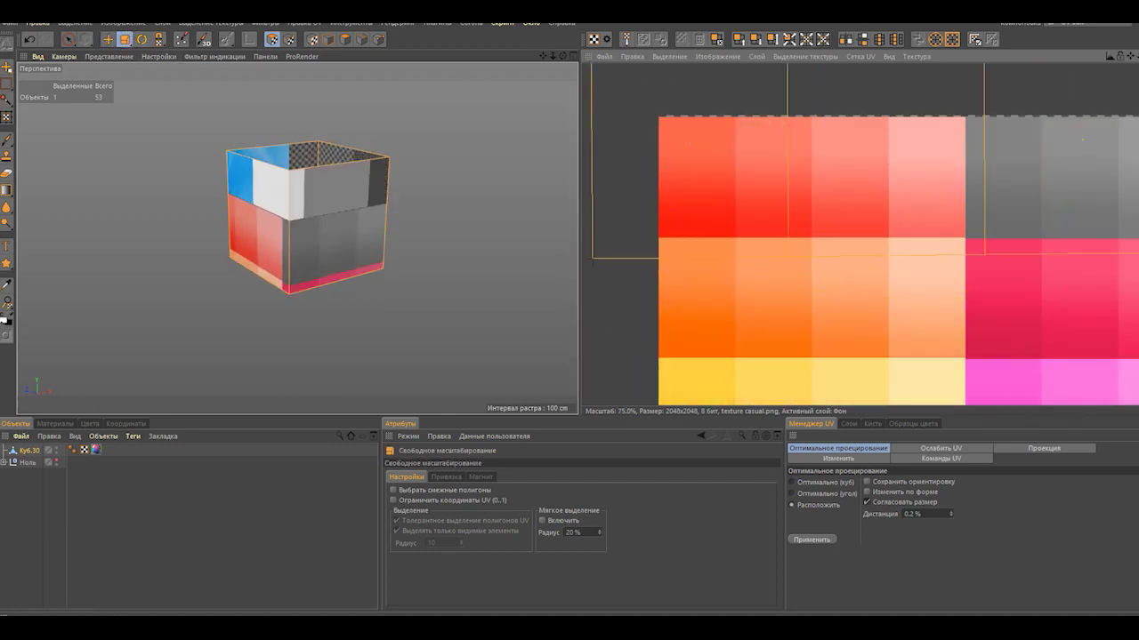
pyautogui.moveTo(676, 244); pyautogui.dragTo(743, 224)
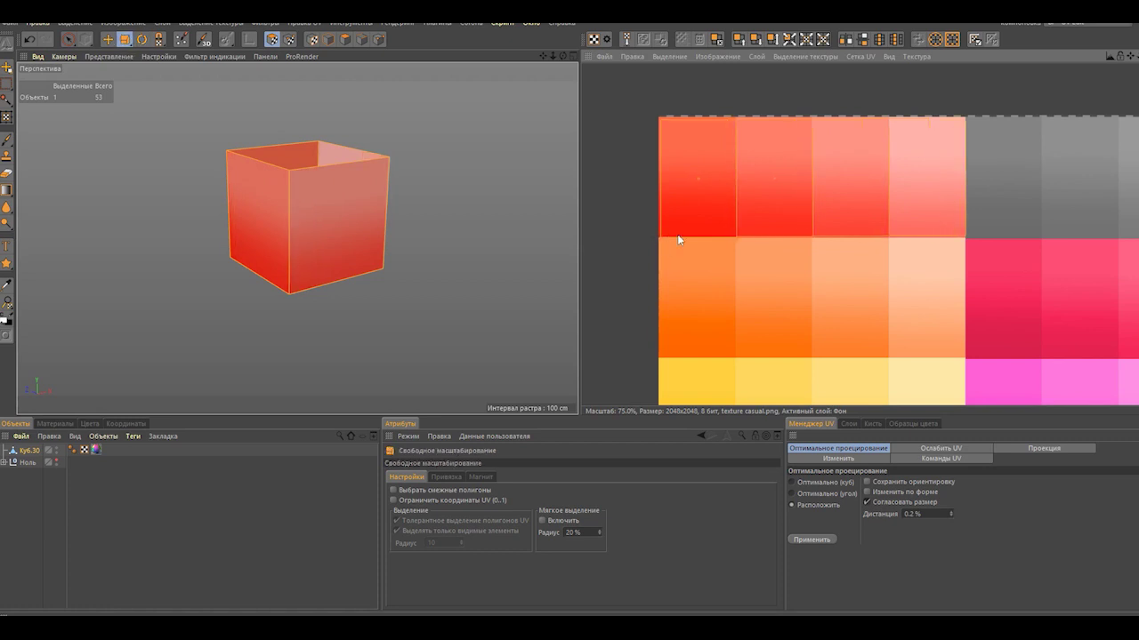
pyautogui.moveTo(569, 249)
pyautogui.keyDown('alt'); pyautogui.mouseDown()
pyautogui.moveTo(501, 234)
pyautogui.moveTo(31, 223)
pyautogui.mouseUp(); pyautogui.keyUp('alt')
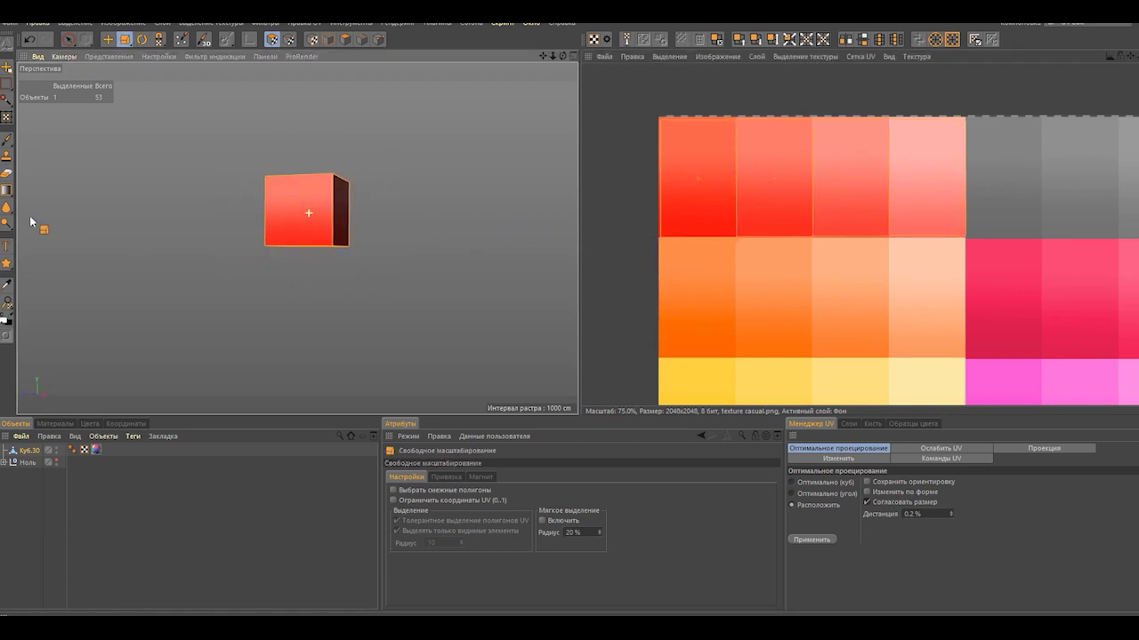
pyautogui.moveTo(683, 210); pyautogui.dragTo(659, 238)
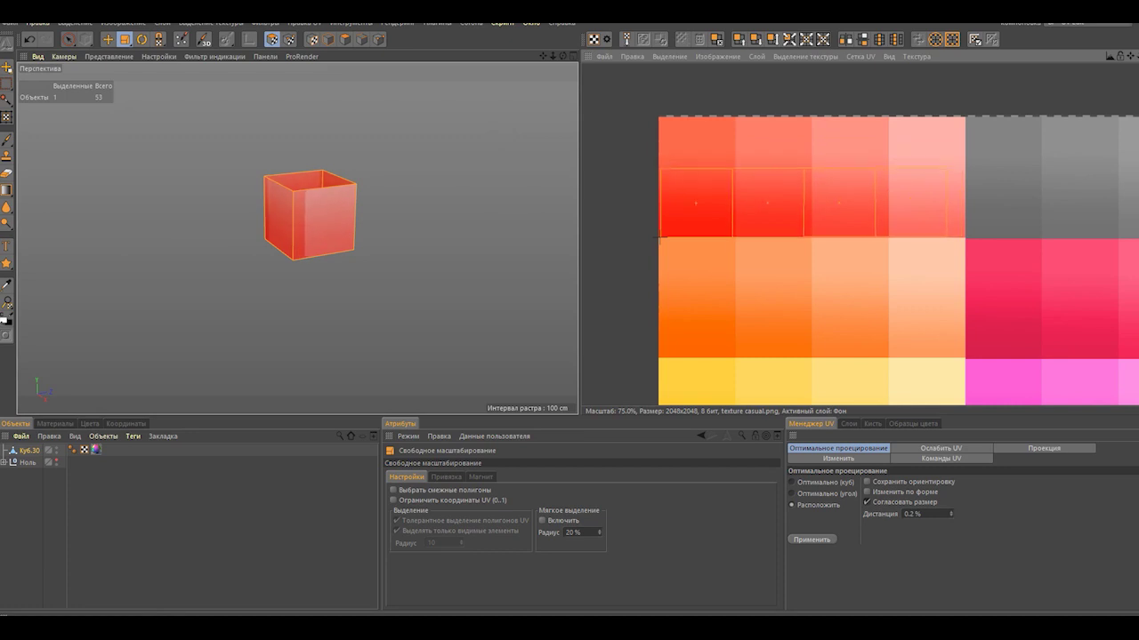
pyautogui.moveTo(302, 214)
pyautogui.keyDown('alt'); pyautogui.mouseDown()
pyautogui.moveTo(293, 109)
pyautogui.moveTo(467, 225)
pyautogui.moveTo(326, 189)
pyautogui.mouseUp(); pyautogui.keyUp('alt')
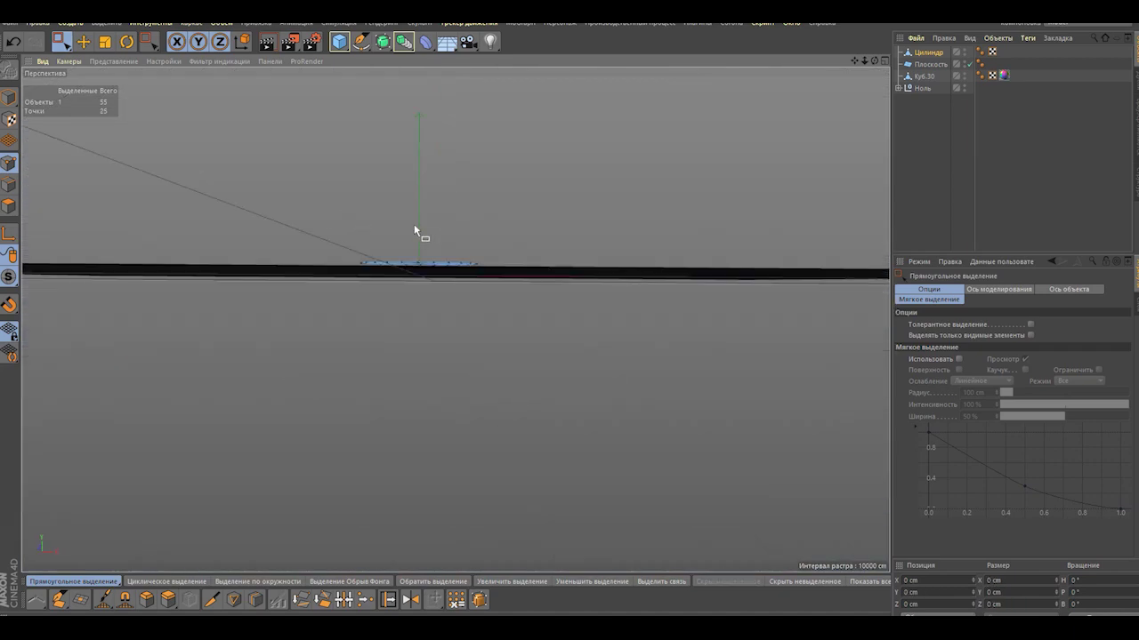
# - Add loop cuts to the quarter-circle corner fan
pyautogui.keyDown('alt'); pyautogui.moveTo(415, 230); pyautogui.dragTo(418, 286); pyautogui.keyUp('alt')
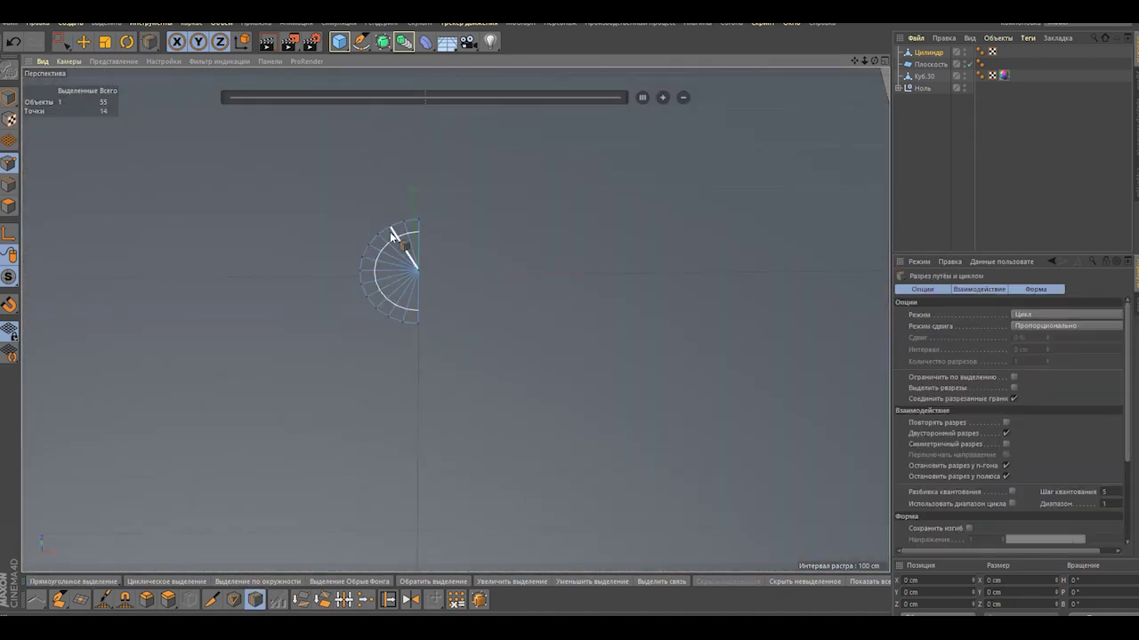
pyautogui.press('t')
pyautogui.keyDown('alt'); pyautogui.moveTo(445, 284); pyautogui.dragTo(595, 356); pyautogui.keyUp('alt')
pyautogui.click(61, 41)
pyautogui.click(85, 59)
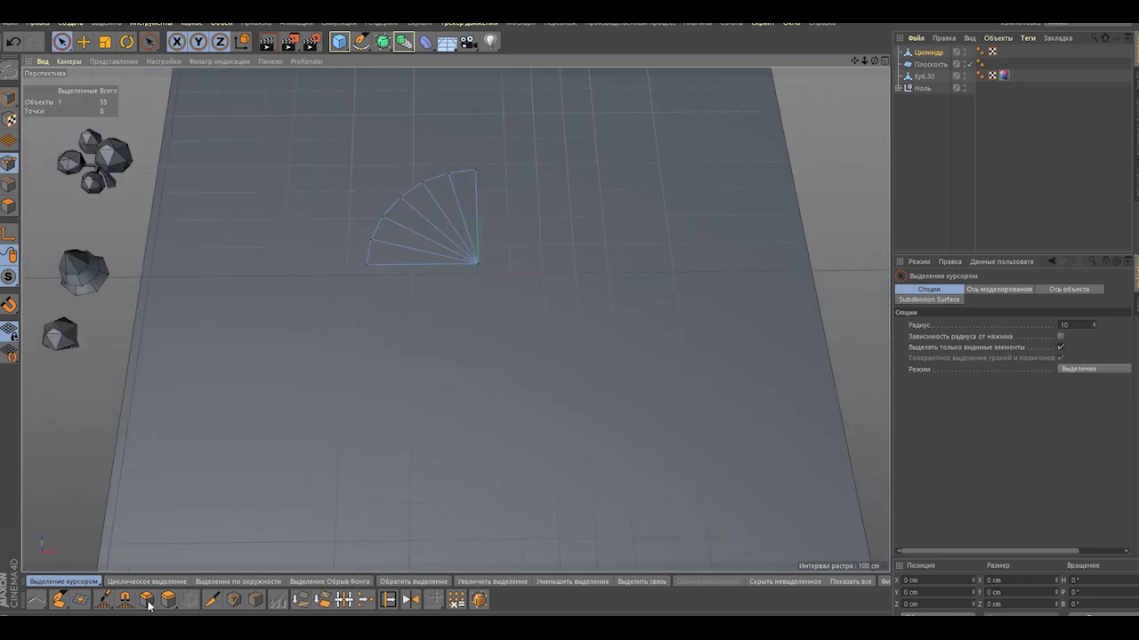
pyautogui.press('t')
pyautogui.press('k')
pyautogui.press('l')
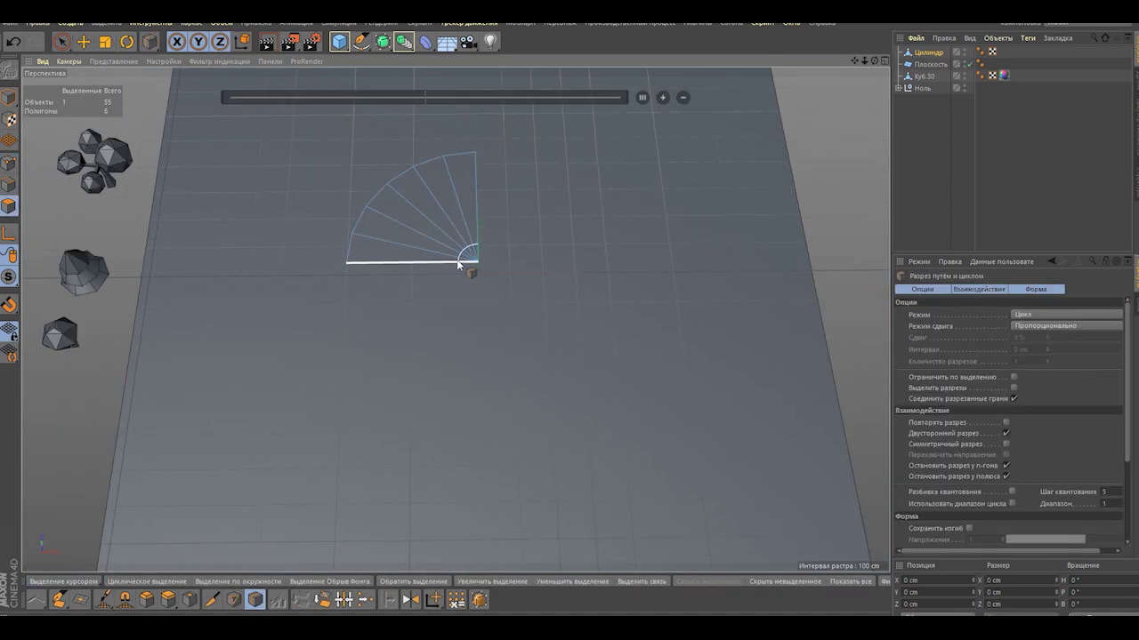
pyautogui.press('0')
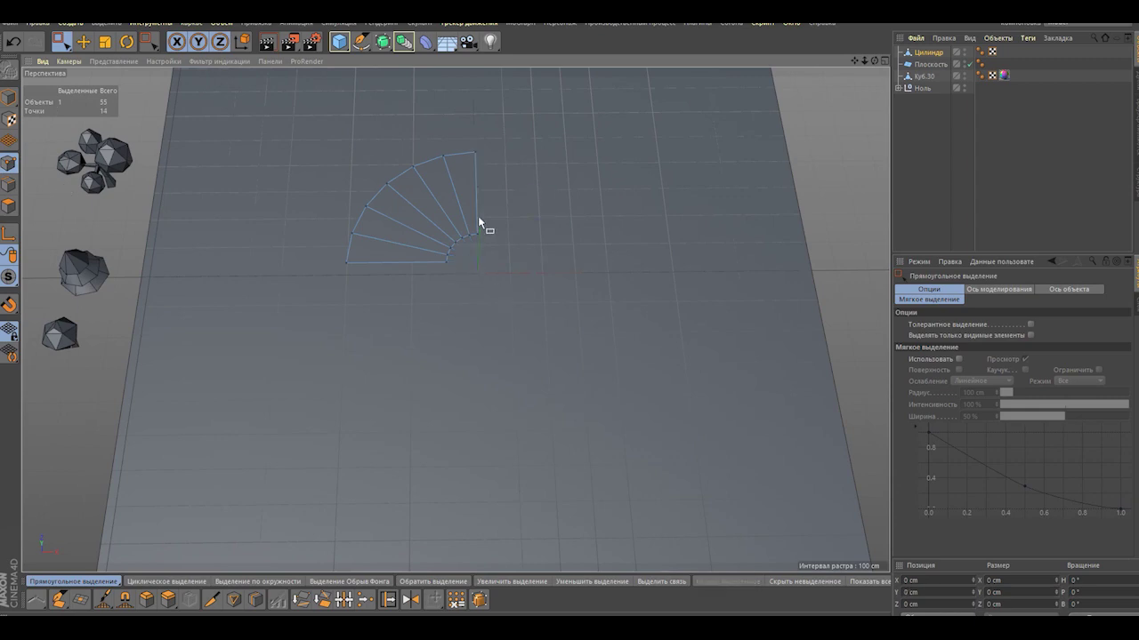
# - Spread the mirrored corners to four positions and extrude the fan ends into straight curb runs
pyautogui.keyDown('alt'); pyautogui.moveTo(77, 223); pyautogui.dragTo(529, 222); pyautogui.keyUp('alt')
pyautogui.press('t')
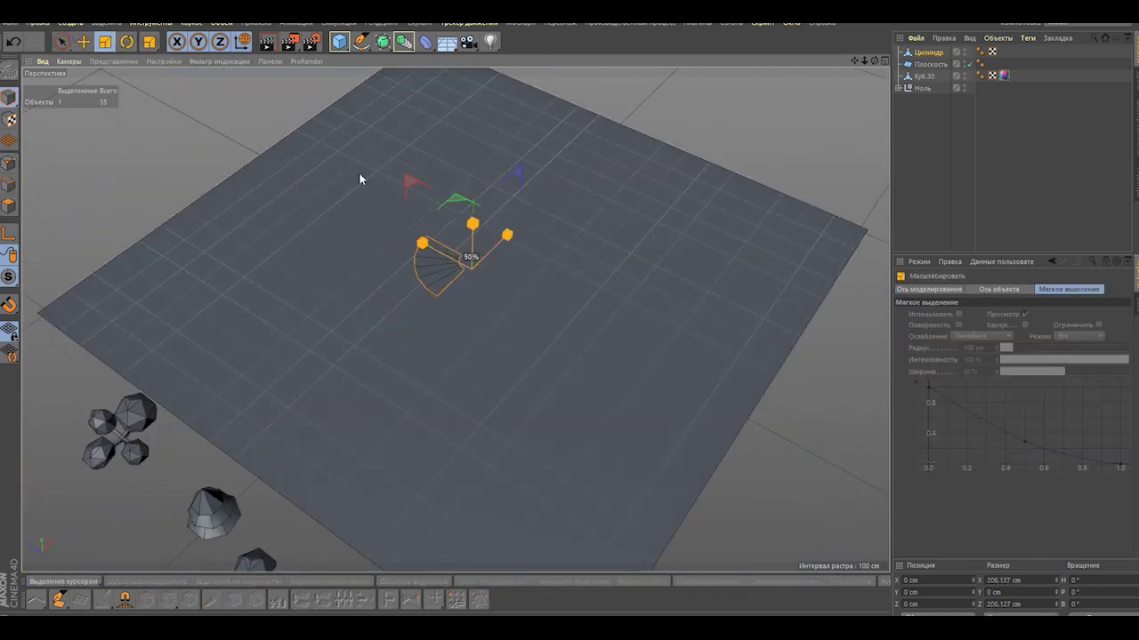
pyautogui.moveTo(359, 172)
pyautogui.keyDown('alt'); pyautogui.mouseDown()
pyautogui.moveTo(450, 281)
pyautogui.moveTo(470, 350)
pyautogui.moveTo(354, 239)
pyautogui.mouseUp(); pyautogui.keyUp('alt')
pyautogui.scroll(-5, 445, 268)
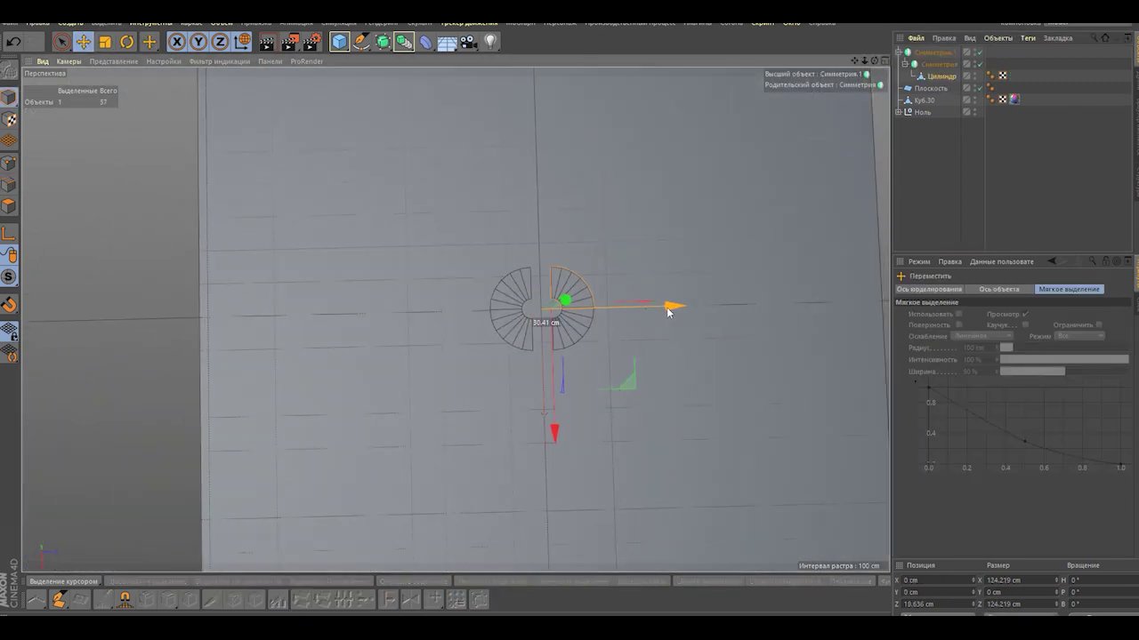
pyautogui.moveTo(612, 431); pyautogui.dragTo(612, 367)
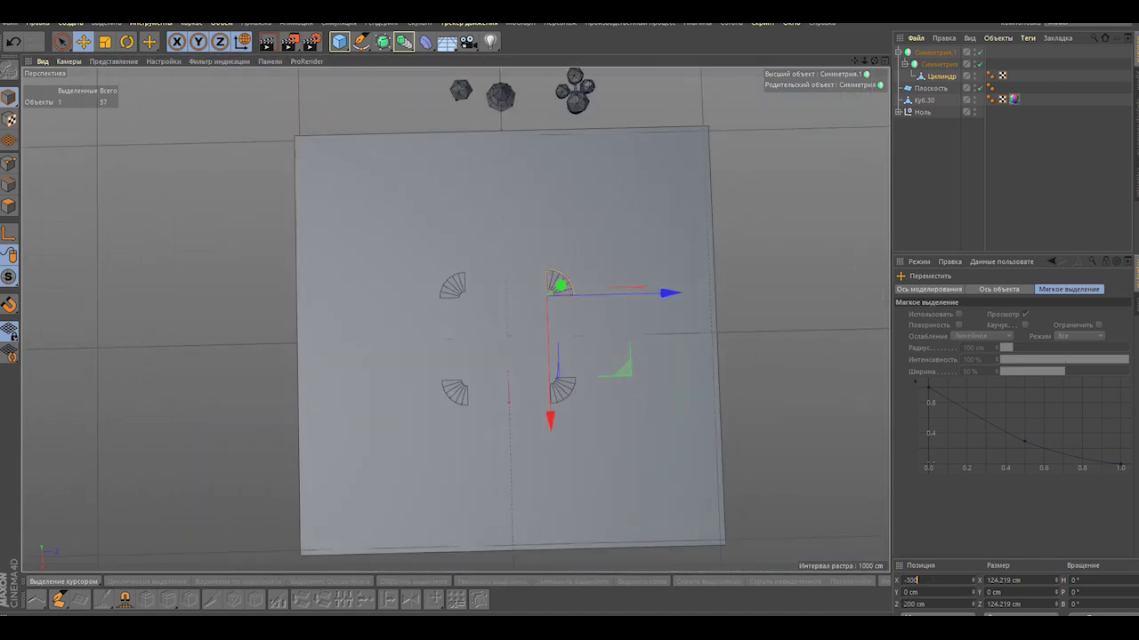
pyautogui.moveTo(564, 261); pyautogui.dragTo(586, 398)
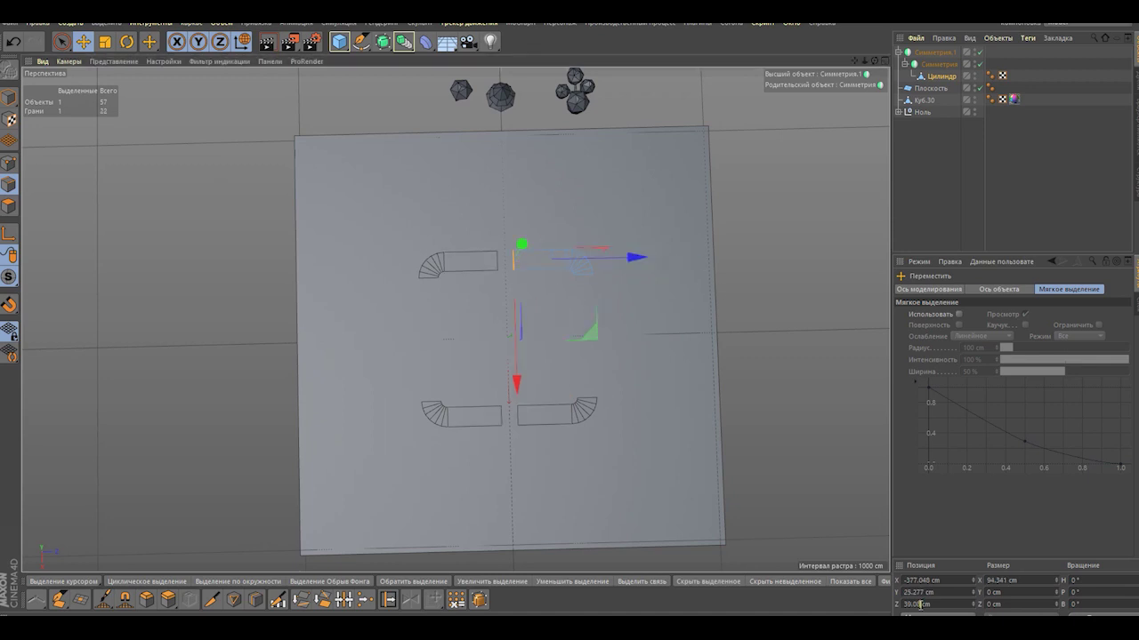
pyautogui.click(915, 55)
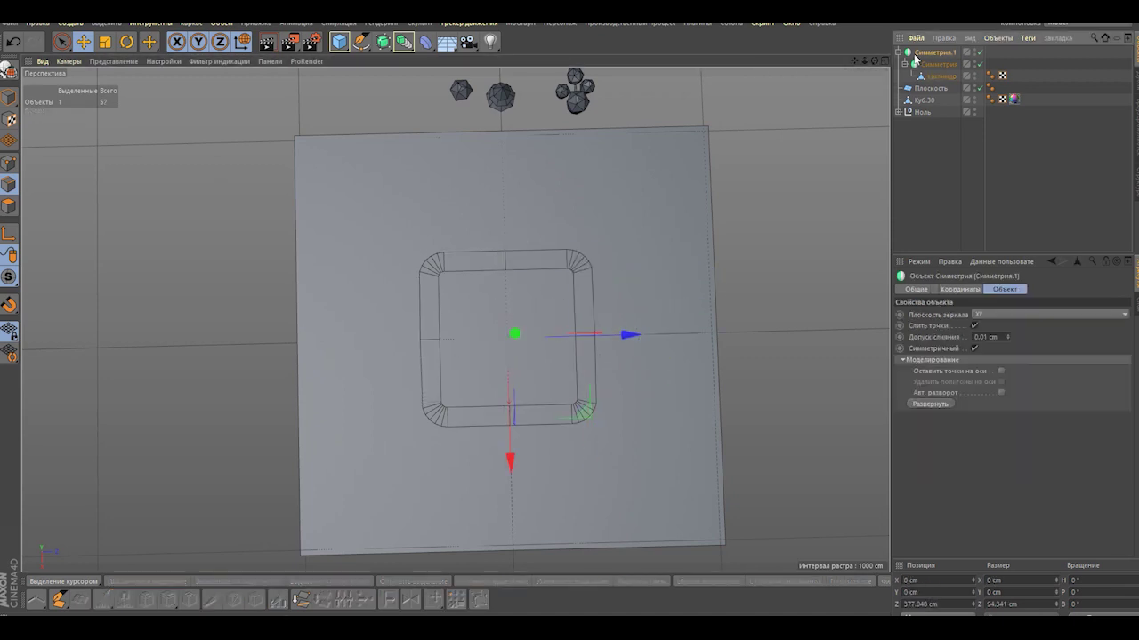
# - Extrude the corner edge chain and scale the new loop inward to 90.6%
pyautogui.click(60, 41)
pyautogui.scroll(5, 527, 293)
pyautogui.moveTo(621, 418)
pyautogui.mouseDown()
pyautogui.moveTo(528, 257)
pyautogui.moveTo(152, 151)
pyautogui.mouseUp()
pyautogui.press('m')
pyautogui.press('s')
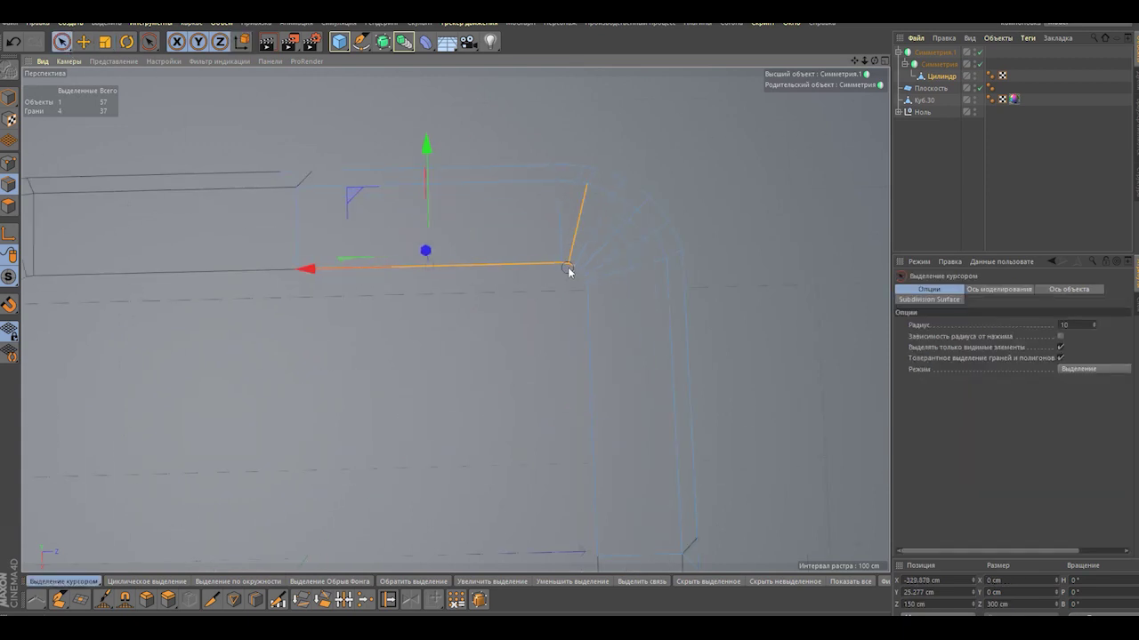
pyautogui.press('t')
pyautogui.keyDown('ctrl'); pyautogui.moveTo(245, 402); pyautogui.dragTo(219, 402); pyautogui.keyUp('ctrl')
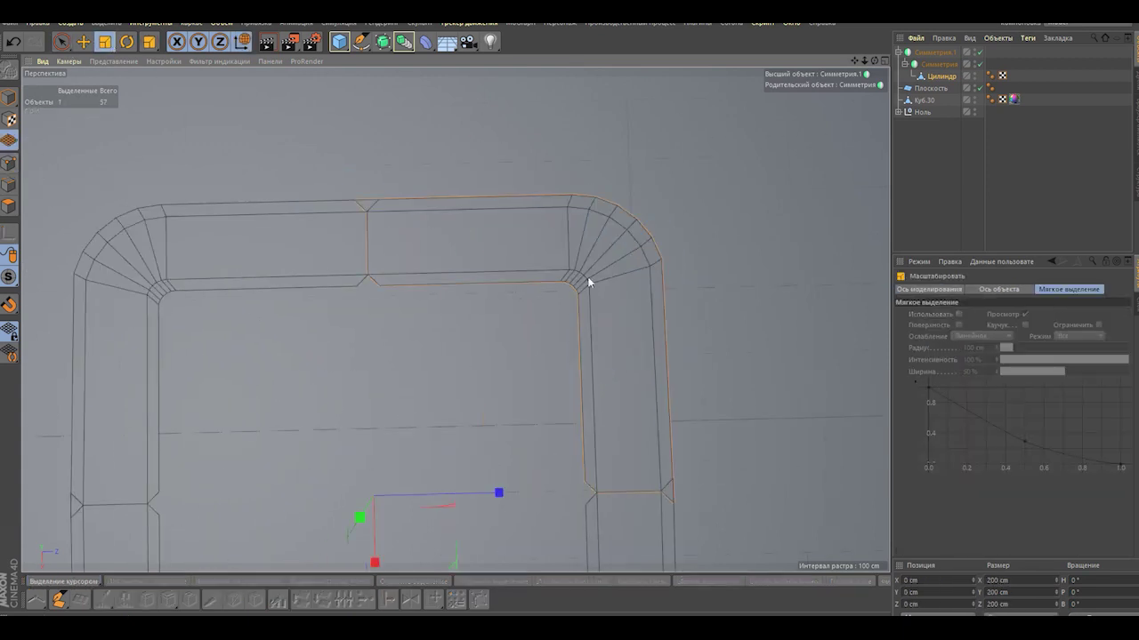
# - Extrude the curb polygons upward and add a Symmetry object over the frame group
pyautogui.click(941, 77)
pyautogui.press('m')
pyautogui.press('e')
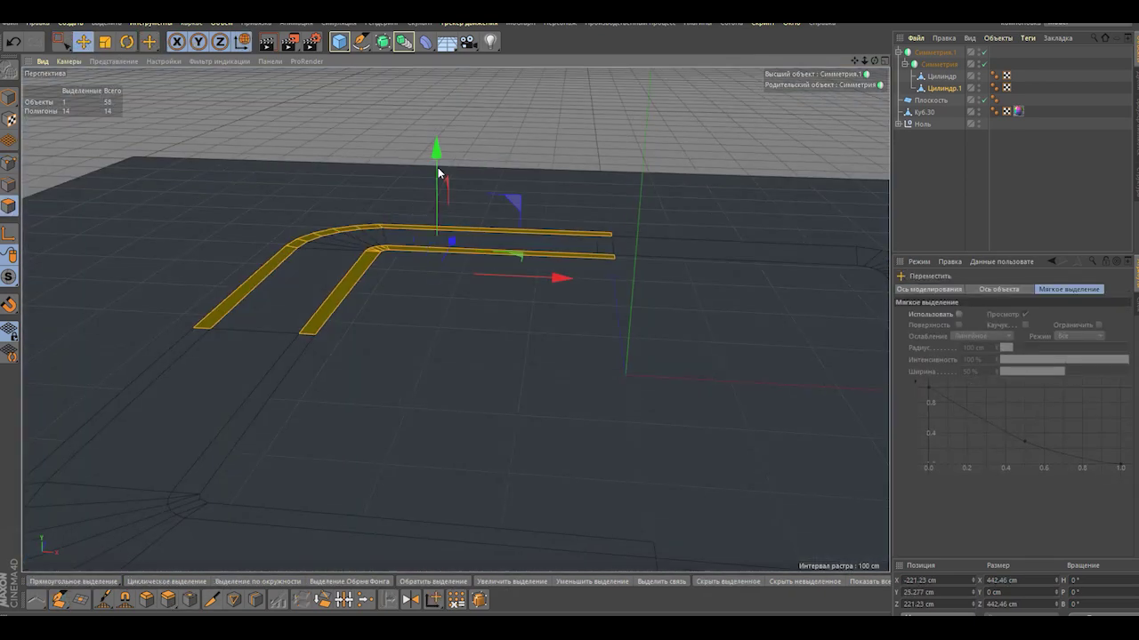
pyautogui.keyDown('ctrl'); pyautogui.moveTo(437, 172); pyautogui.dragTo(436, 162); pyautogui.keyUp('ctrl')
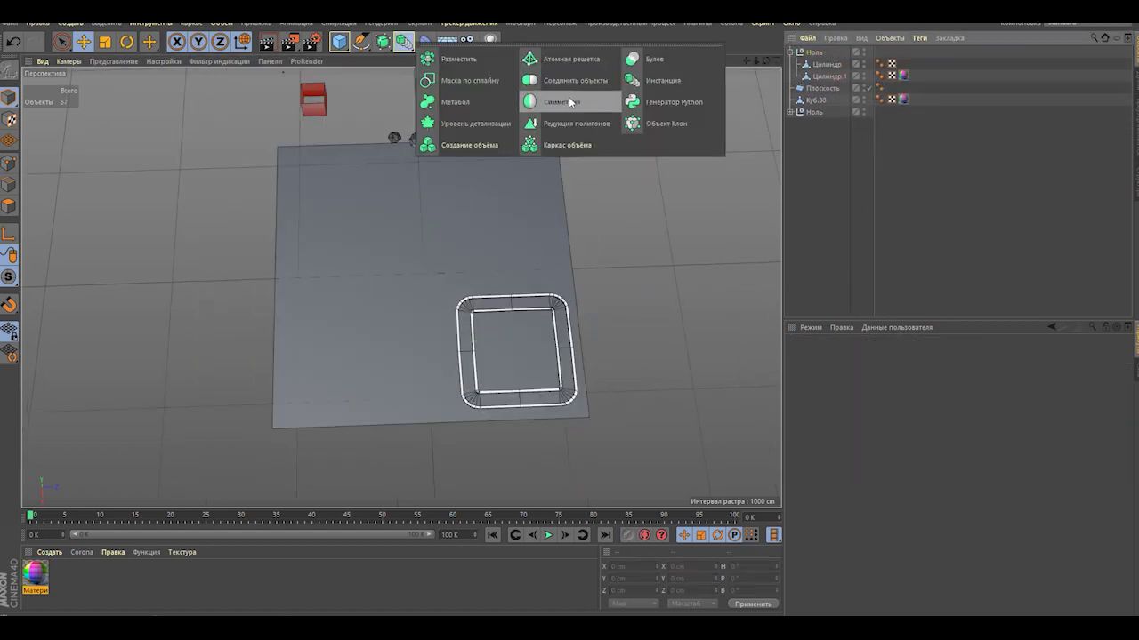
pyautogui.keyDown('alt'); pyautogui.click(569, 101); pyautogui.keyUp('alt')
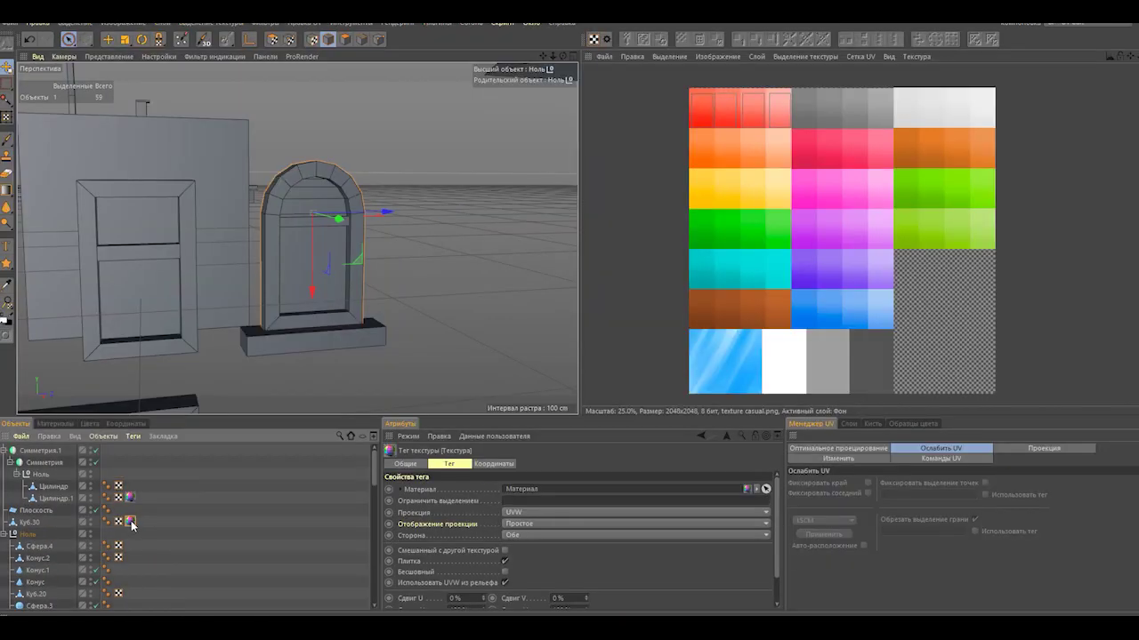
# - Show UV projection for the window's UVW tag and frame the arch with the Polygon object selected
pyautogui.click(119, 519)
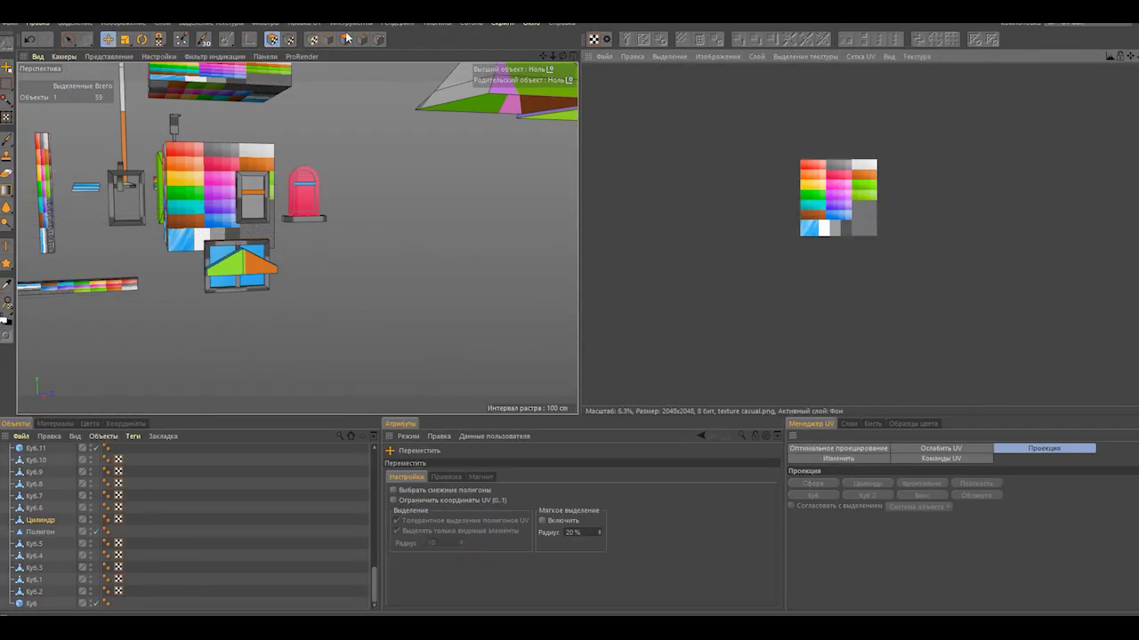
pyautogui.click(1044, 448)
pyautogui.press('o')
pyautogui.keyDown('ctrl'); pyautogui.click(40, 531); pyautogui.keyUp('ctrl')
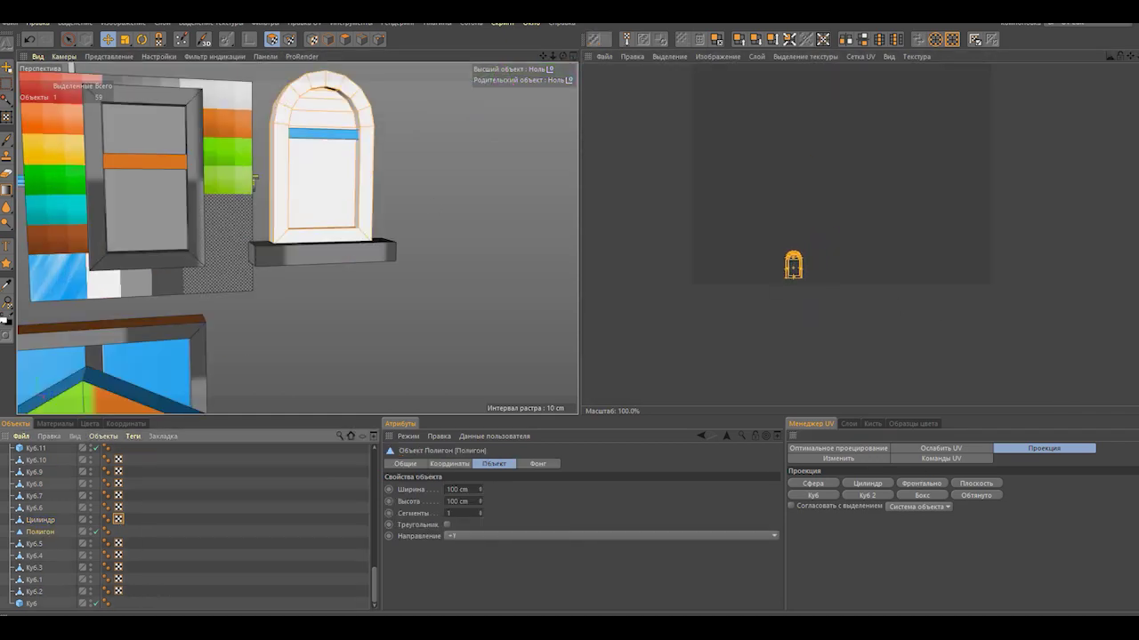
pyautogui.press('o')
pyautogui.click(68, 39)
pyautogui.click(91, 55)
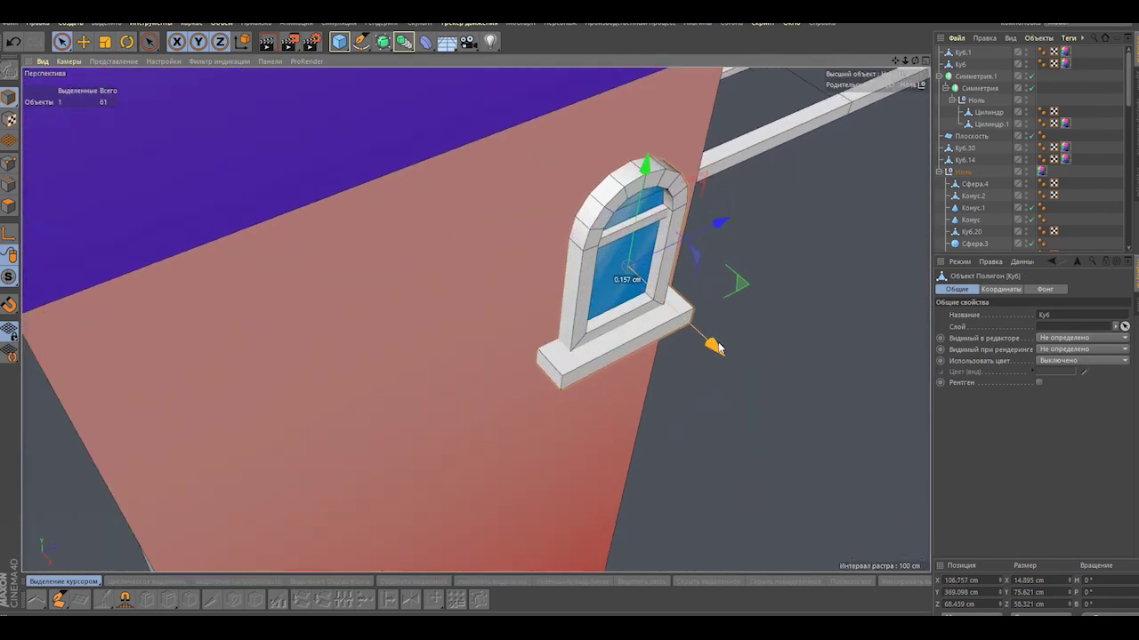
# - Position the arched window copies on the front facade
pyautogui.moveTo(711, 338); pyautogui.dragTo(708, 338)
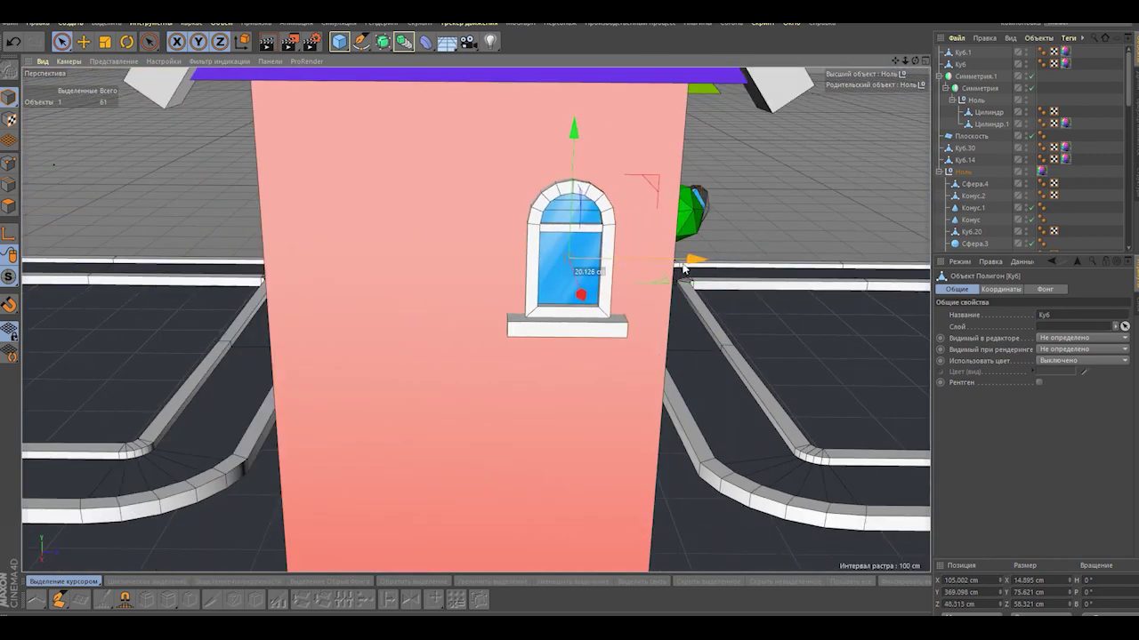
pyautogui.moveTo(642, 264); pyautogui.dragTo(610, 258)
pyautogui.scroll(-5, 526, 186)
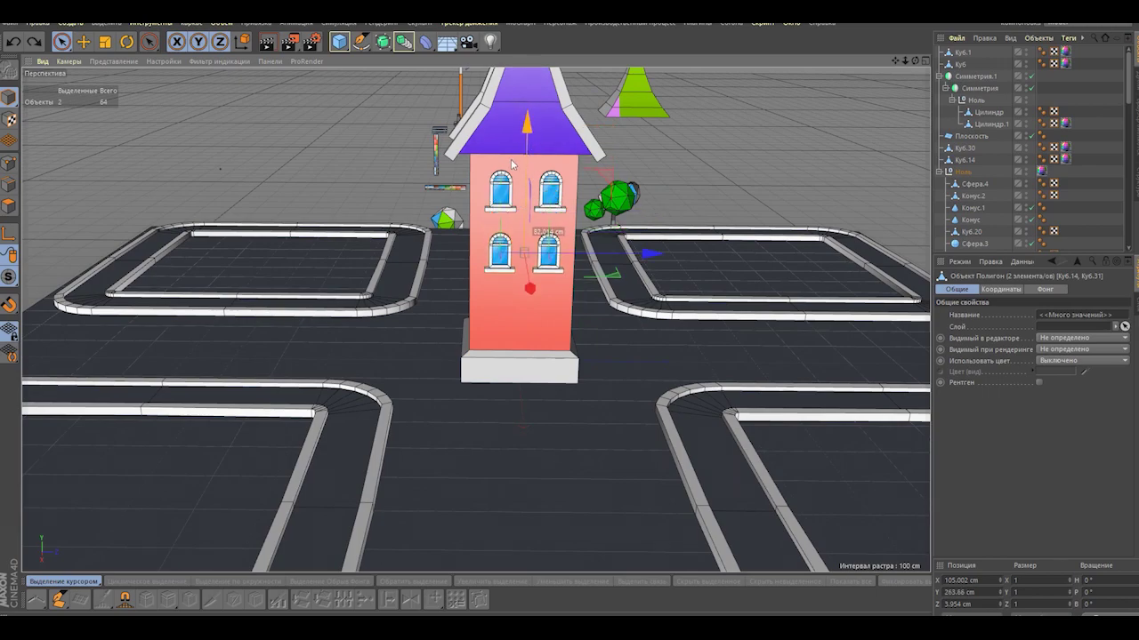
pyautogui.keyDown('alt'); pyautogui.moveTo(511, 178); pyautogui.dragTo(373, 258); pyautogui.keyUp('alt')
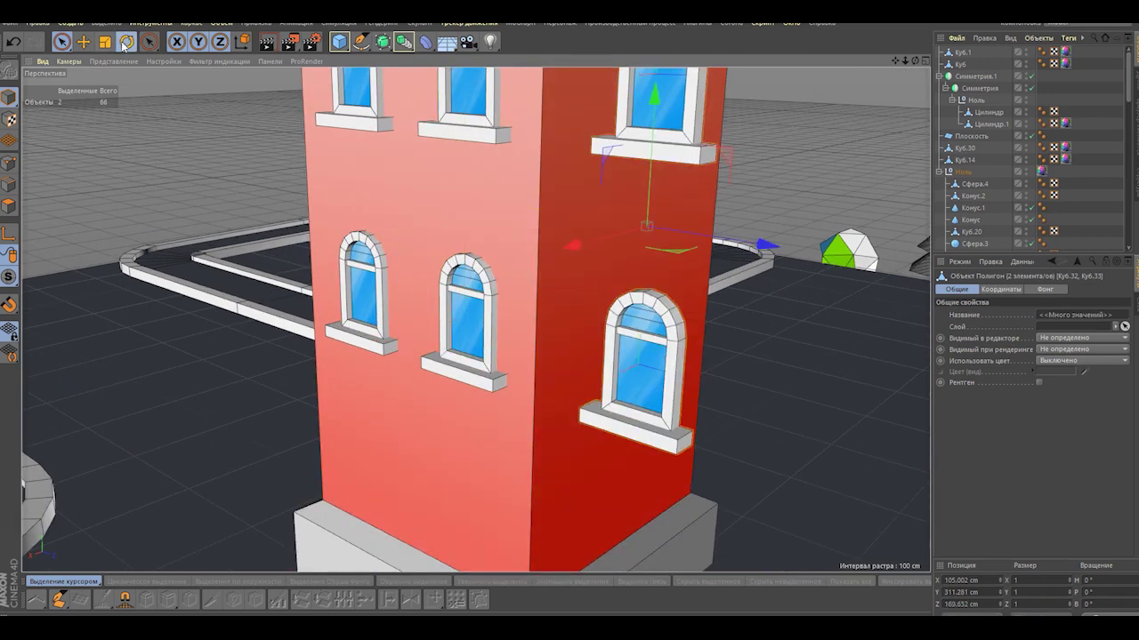
# - Duplicate a window and rotate it to 240° to face the side wall
pyautogui.press('r')
pyautogui.moveTo(704, 224)
pyautogui.mouseDown()
pyautogui.moveTo(763, 197)
pyautogui.moveTo(738, 243)
pyautogui.moveTo(703, 223)
pyautogui.mouseUp()
pyautogui.press('e')
pyautogui.press('r')
pyautogui.moveTo(514, 213); pyautogui.dragTo(476, 172)
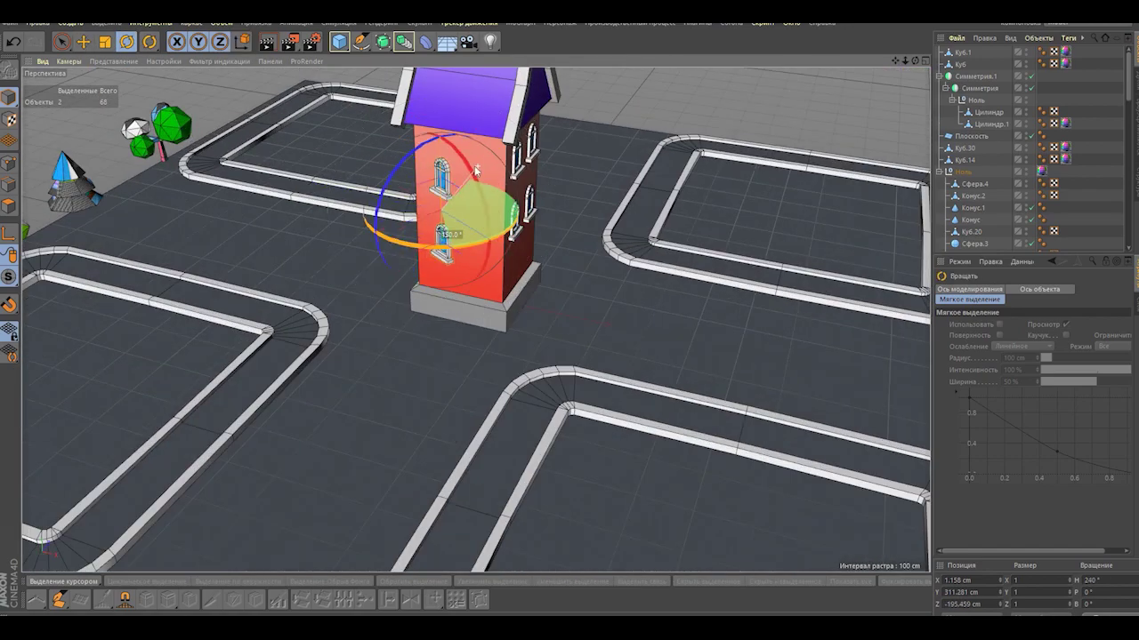
pyautogui.press('e')
pyautogui.moveTo(356, 124)
pyautogui.keyDown('alt'); pyautogui.mouseDown()
pyautogui.moveTo(451, 169)
pyautogui.moveTo(447, 138)
pyautogui.mouseUp(); pyautogui.keyUp('alt')
pyautogui.scroll(-5, 447, 138)
pyautogui.click(428, 194)
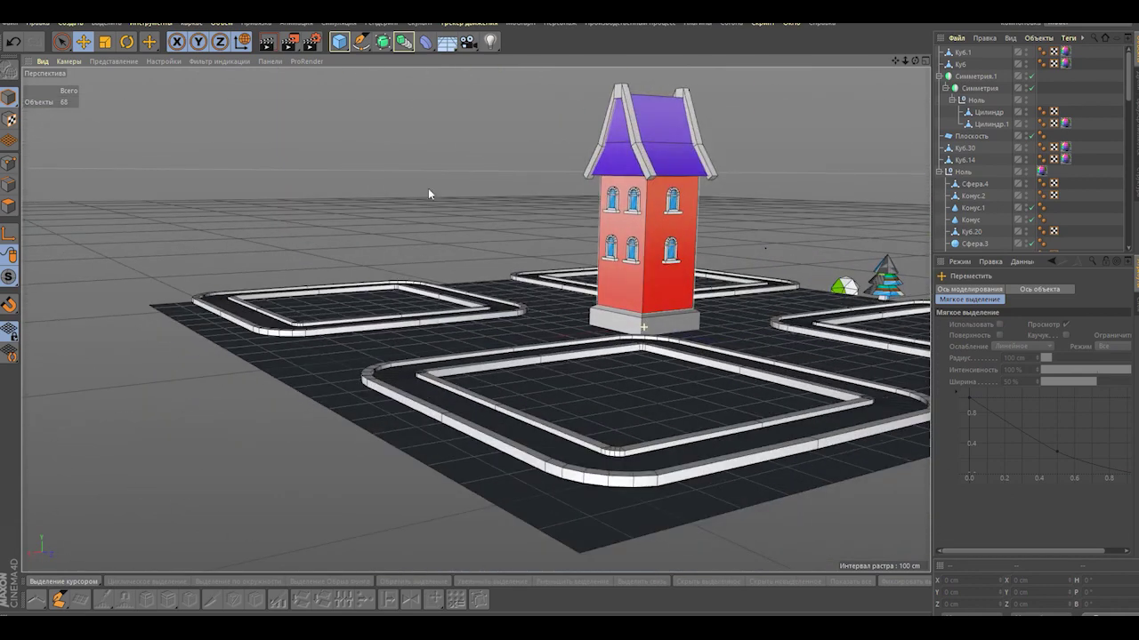
pyautogui.keyDown('alt'); pyautogui.moveTo(428, 194); pyautogui.dragTo(390, 182); pyautogui.keyUp('alt')
pyautogui.scroll(-2, 390, 182)
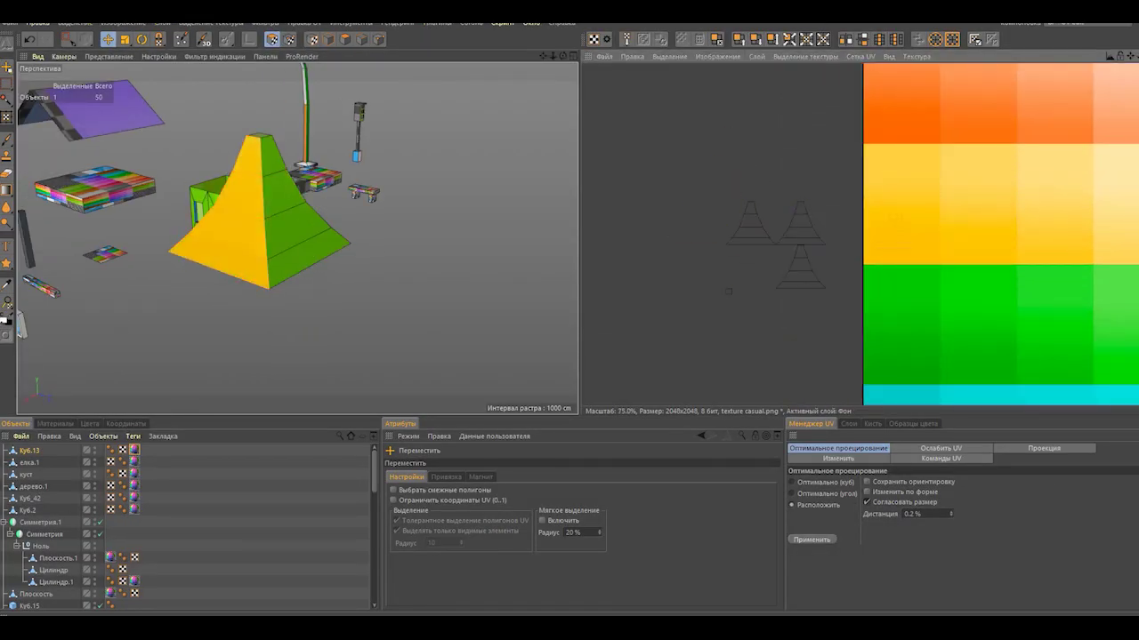
# - Drag the pyramid tree's UV polygons onto the green palette swatch
pyautogui.moveTo(717, 183); pyautogui.dragTo(750, 217)
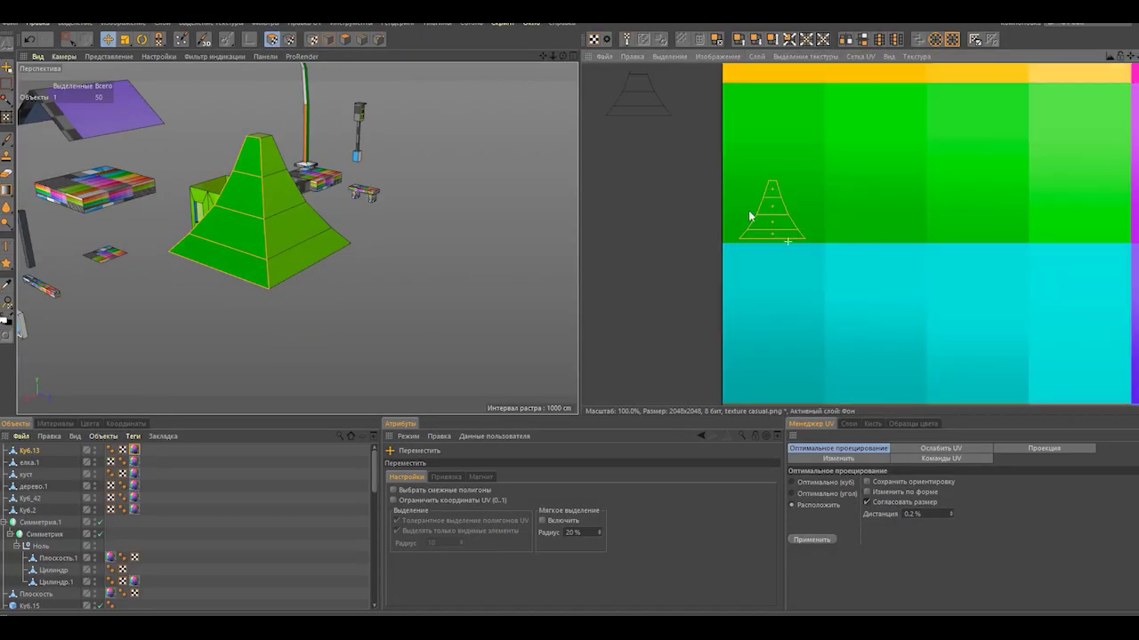
pyautogui.scroll(-2, 750, 216)
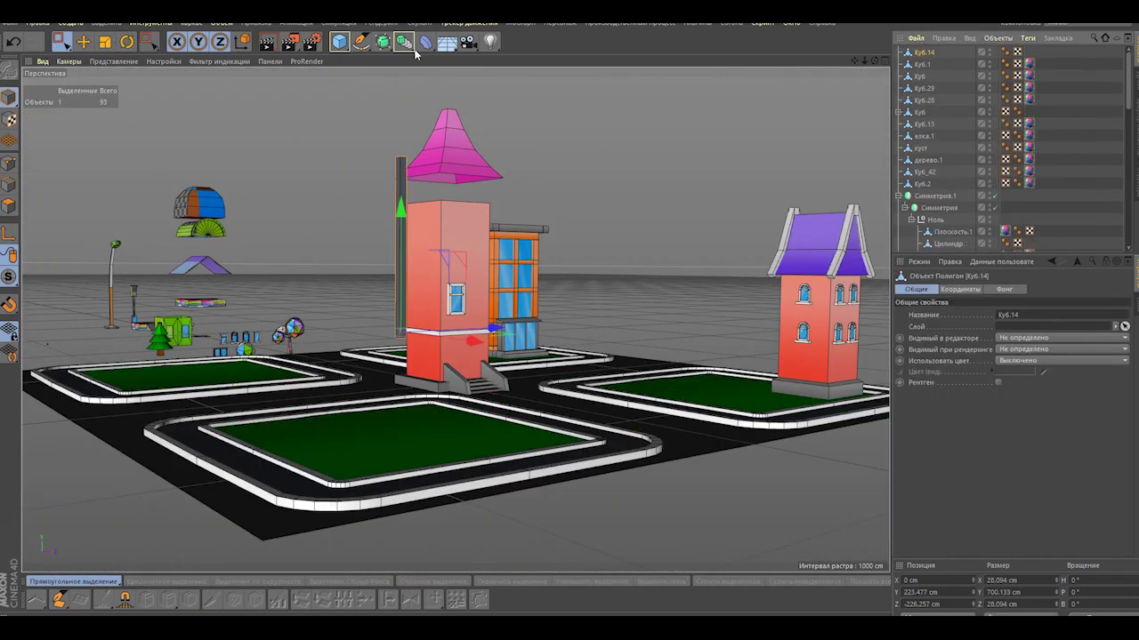
# - Add a Symmetry object over Ку6.14 and switch to top view for box-selecting the door points
pyautogui.keyDown('alt'); pyautogui.click(415, 49); pyautogui.keyUp('alt')
pyautogui.press('F2')
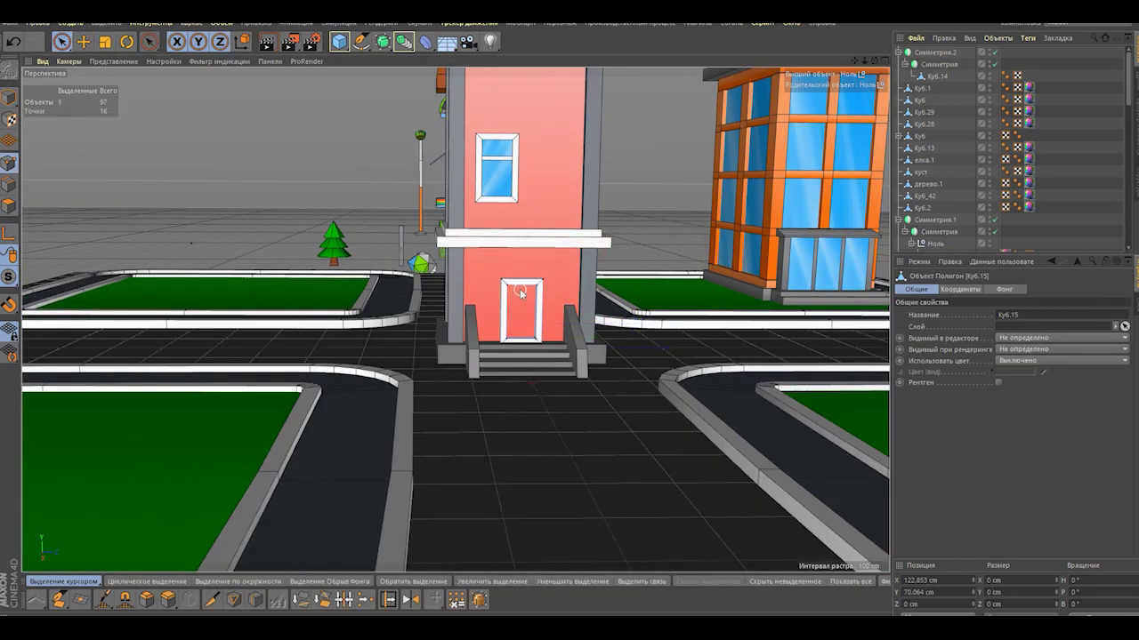
pyautogui.press('0')
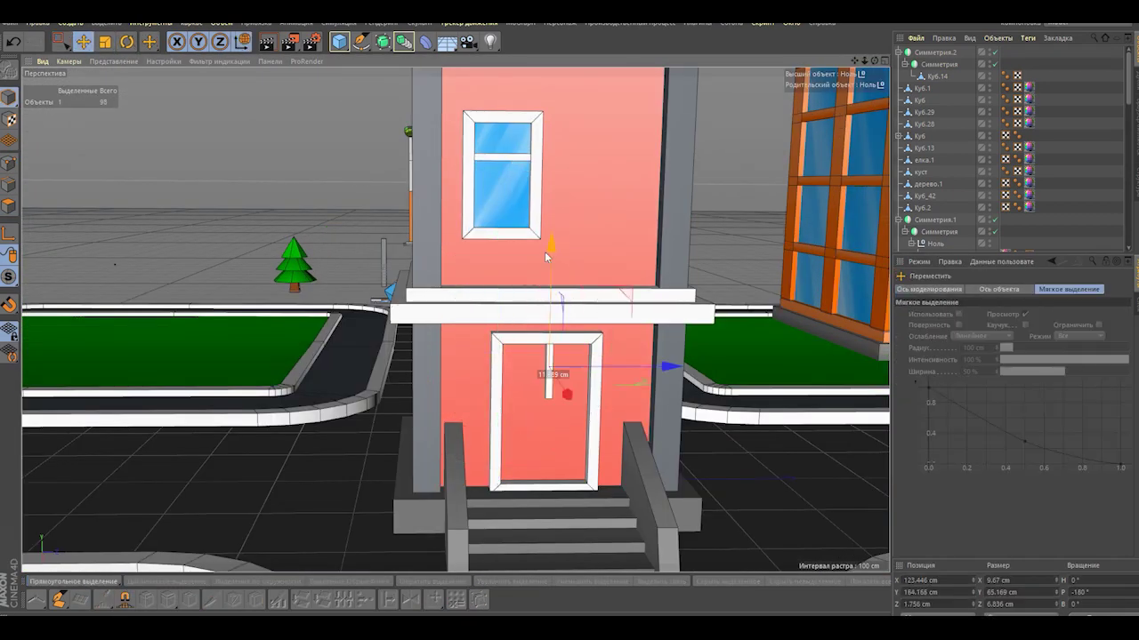